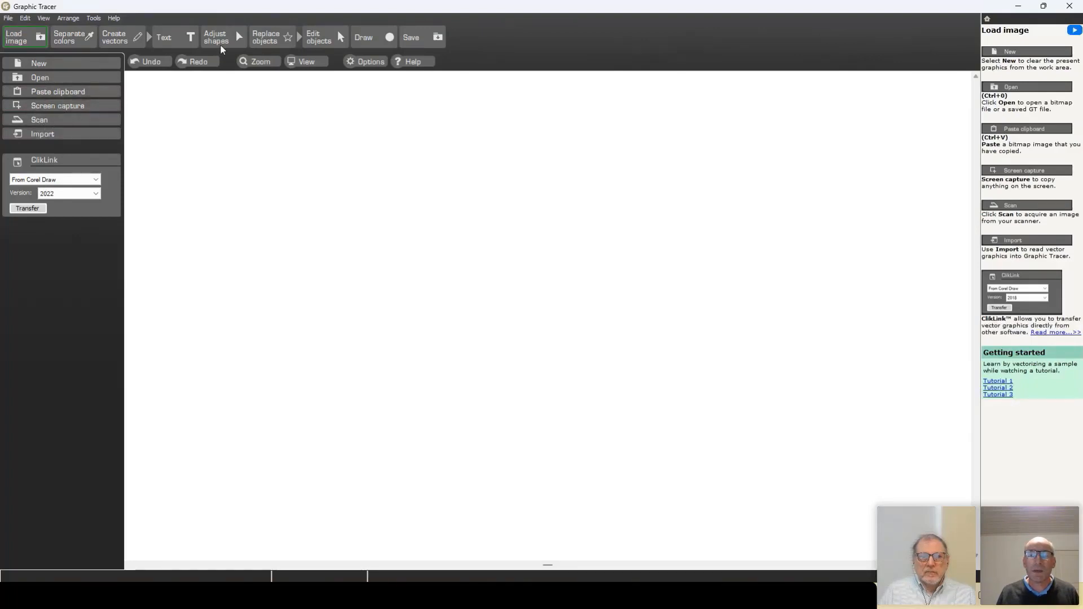
Examine the color separation and save options, the ClikLink transfer destinations, the bundled sample files and the help start page.
click(79, 36)
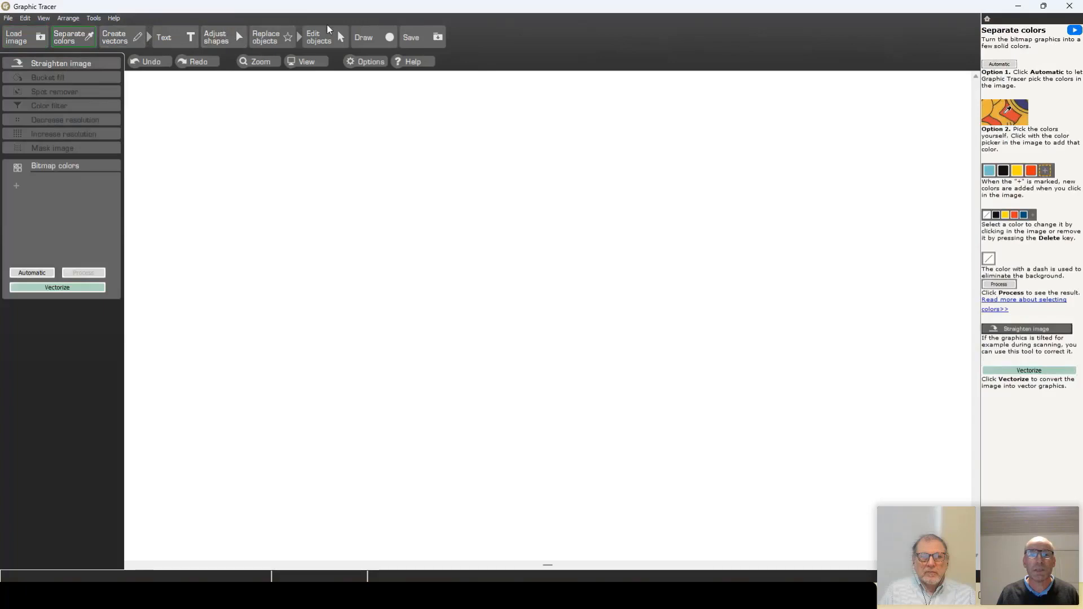
click(420, 37)
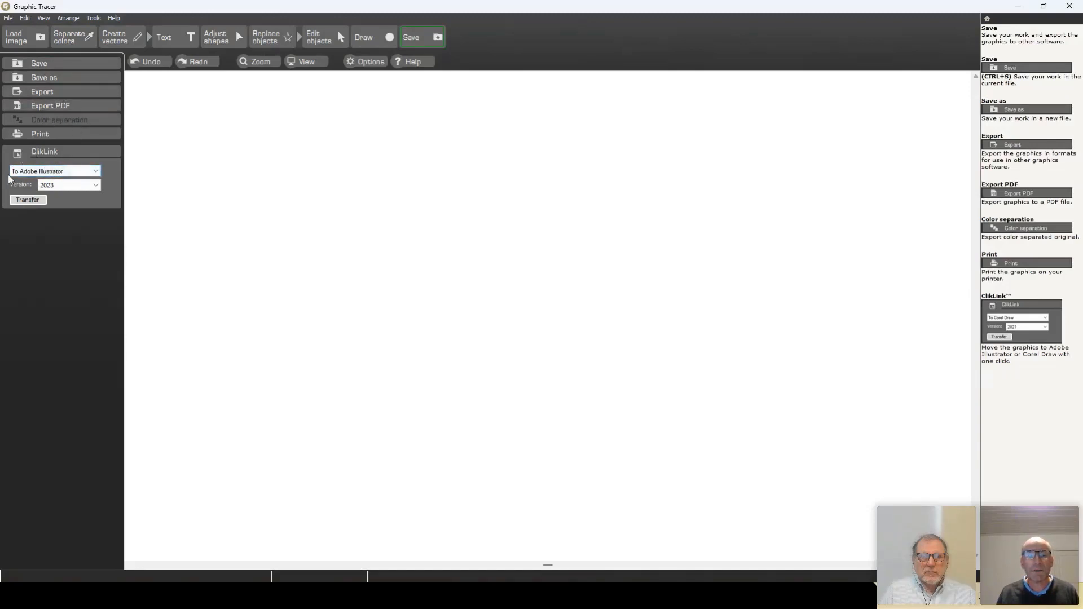
click(38, 173)
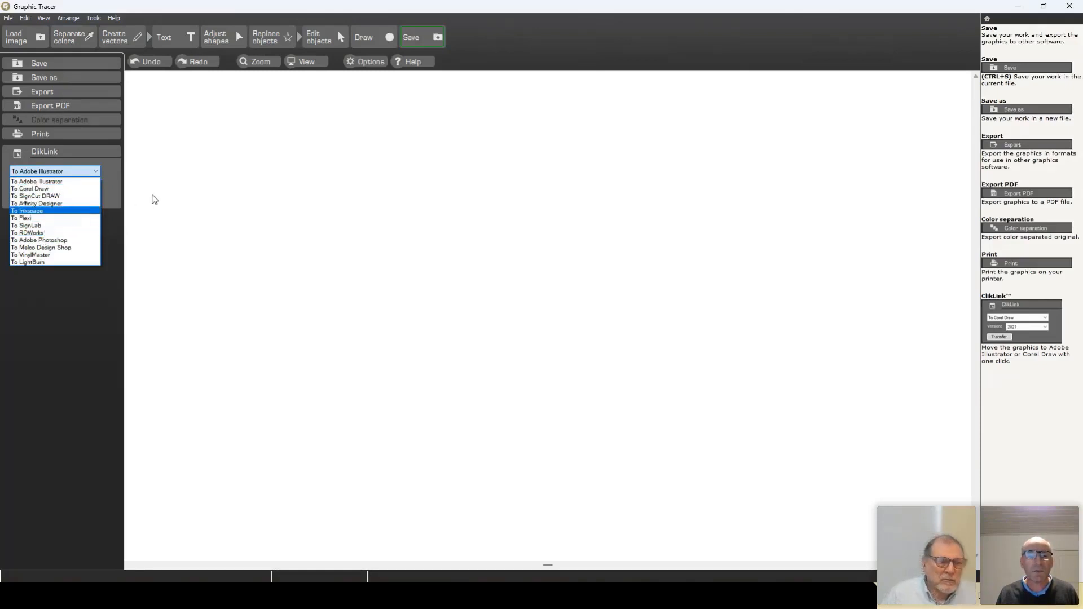
click(135, 203)
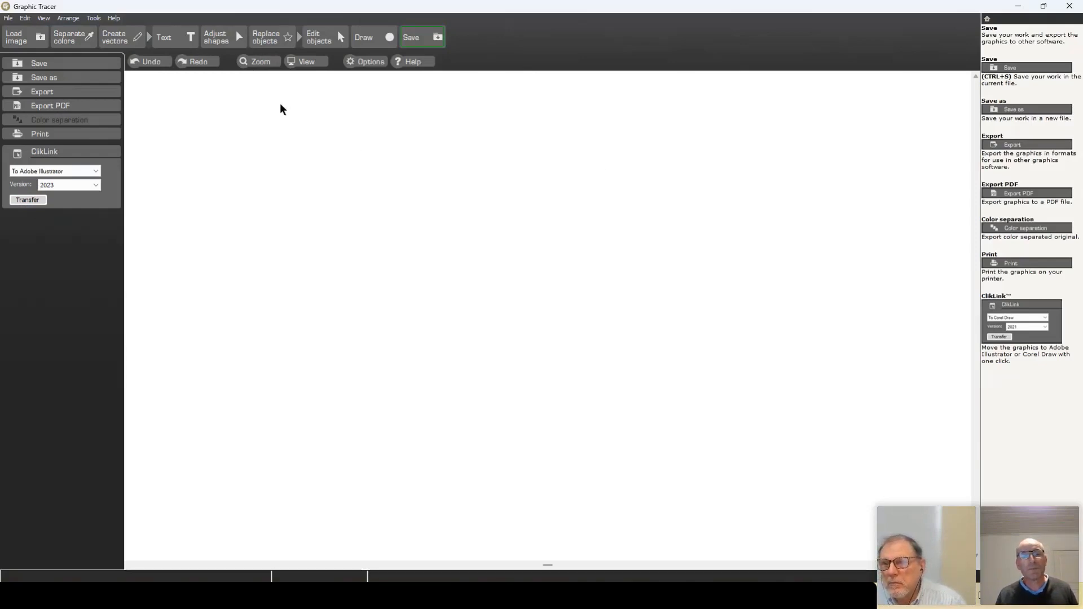
click(8, 19)
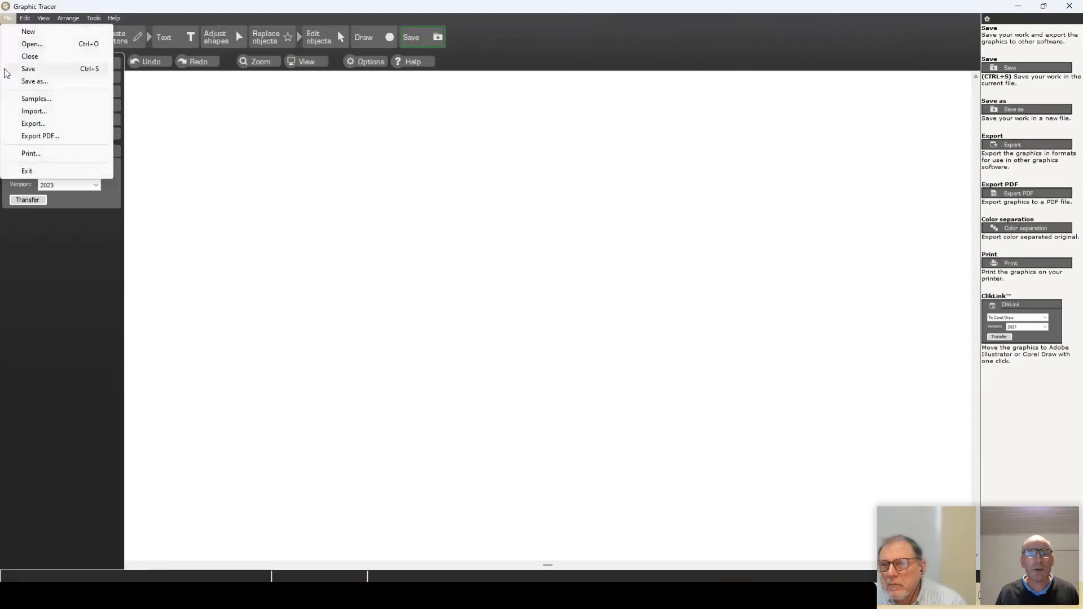
click(61, 99)
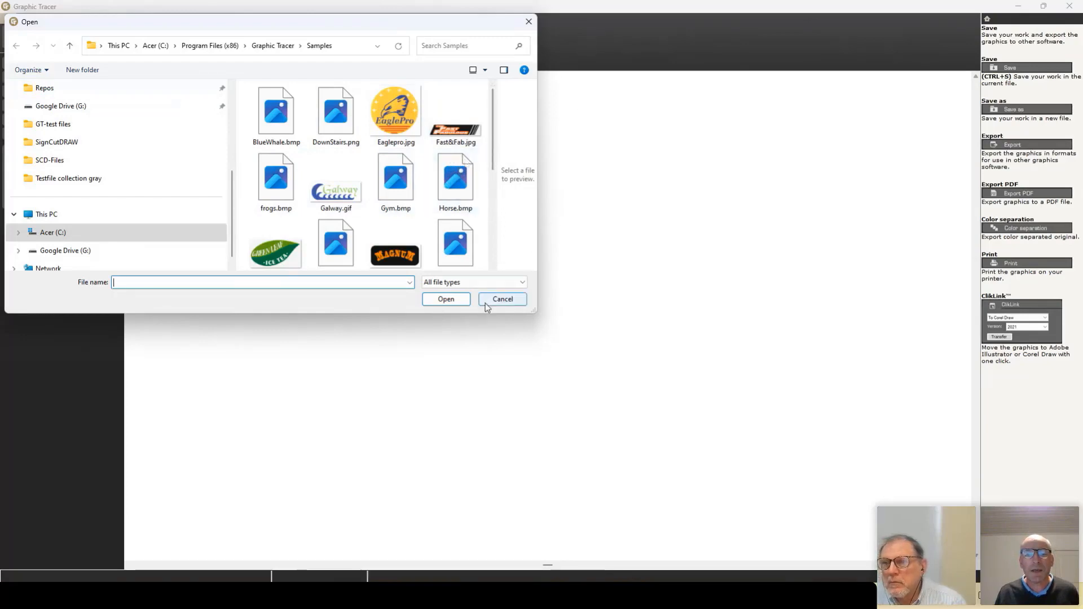
click(505, 299)
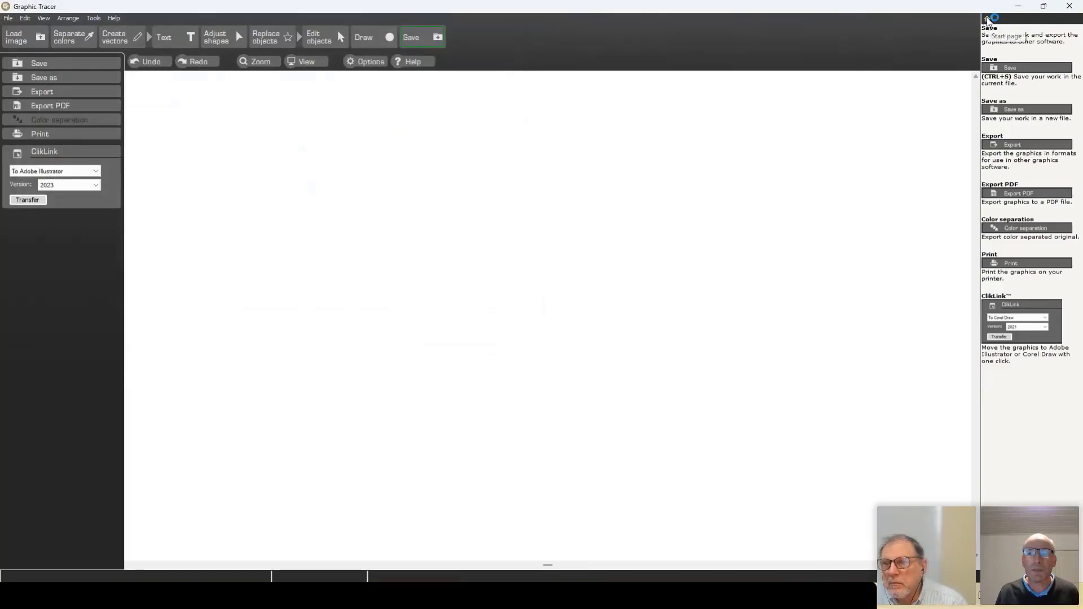
click(988, 22)
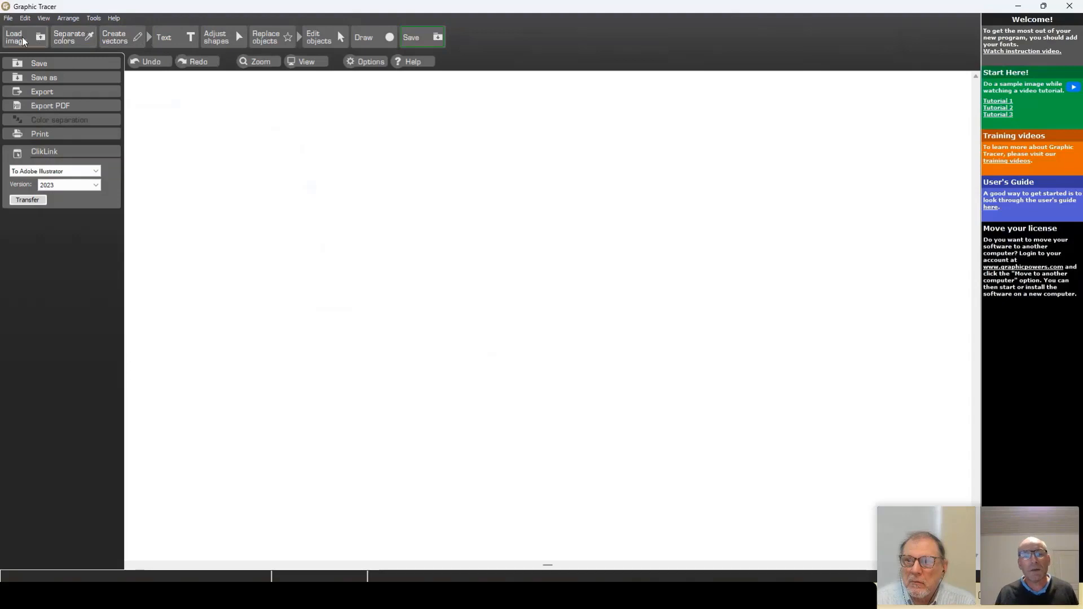
Open the Wildcats BMP image from the Samples folder and decline its instruction video.
click(8, 18)
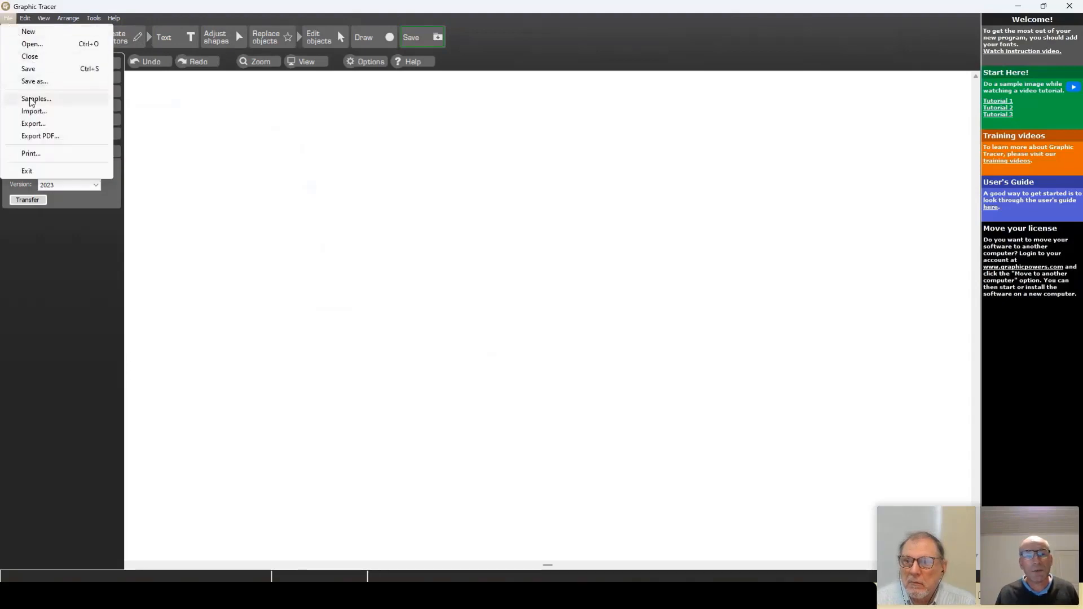
click(30, 44)
scroll(334, 236, down, 6)
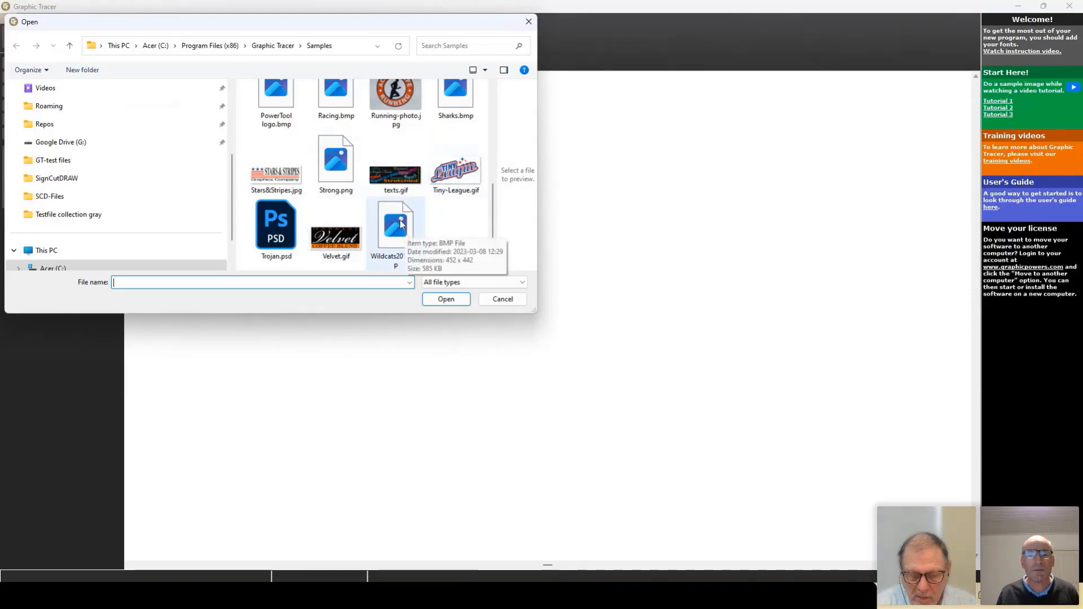
click(399, 224)
double_click(399, 224)
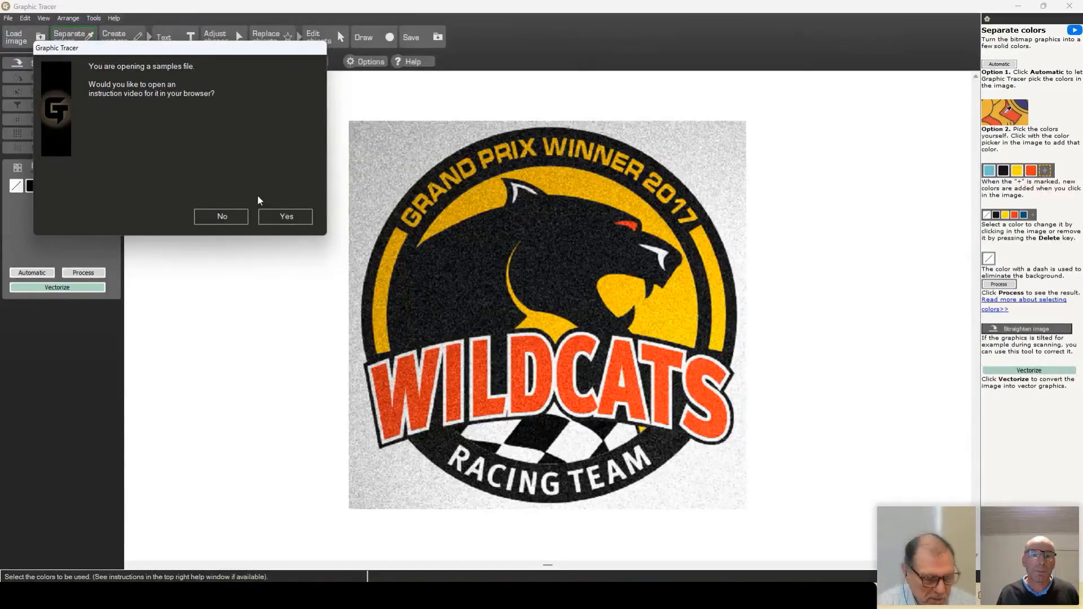
click(226, 214)
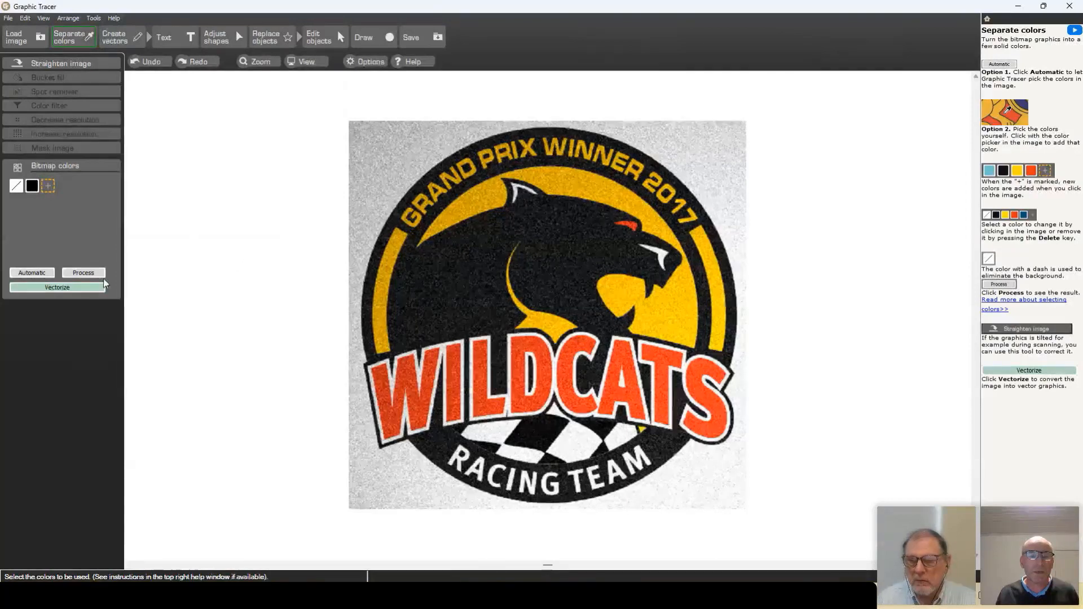
Pick the image's bitmap colors automatically and delete the light gray color from the palette.
click(40, 275)
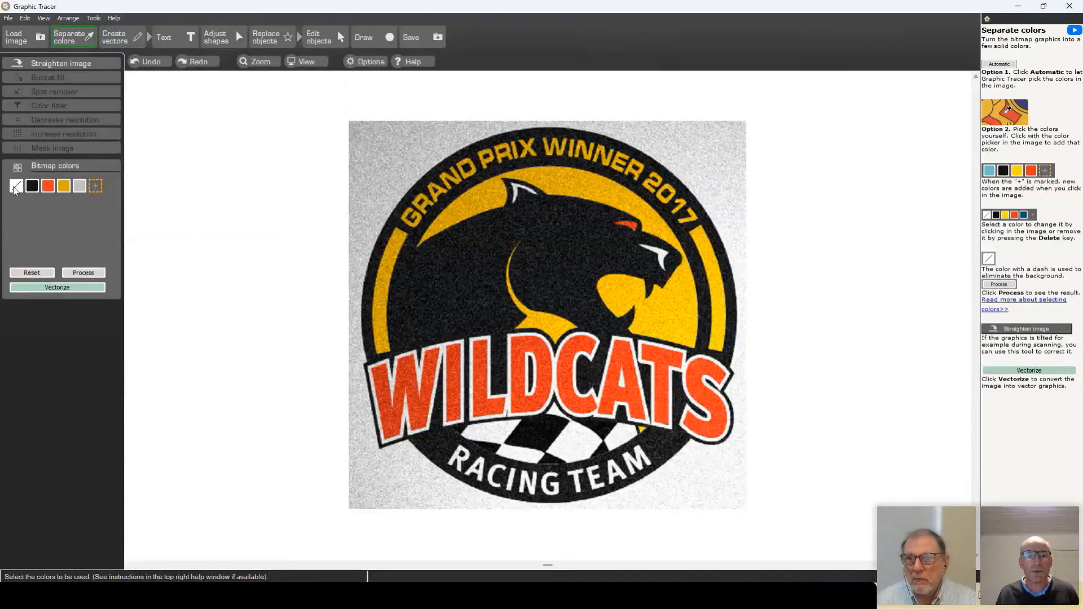
click(79, 186)
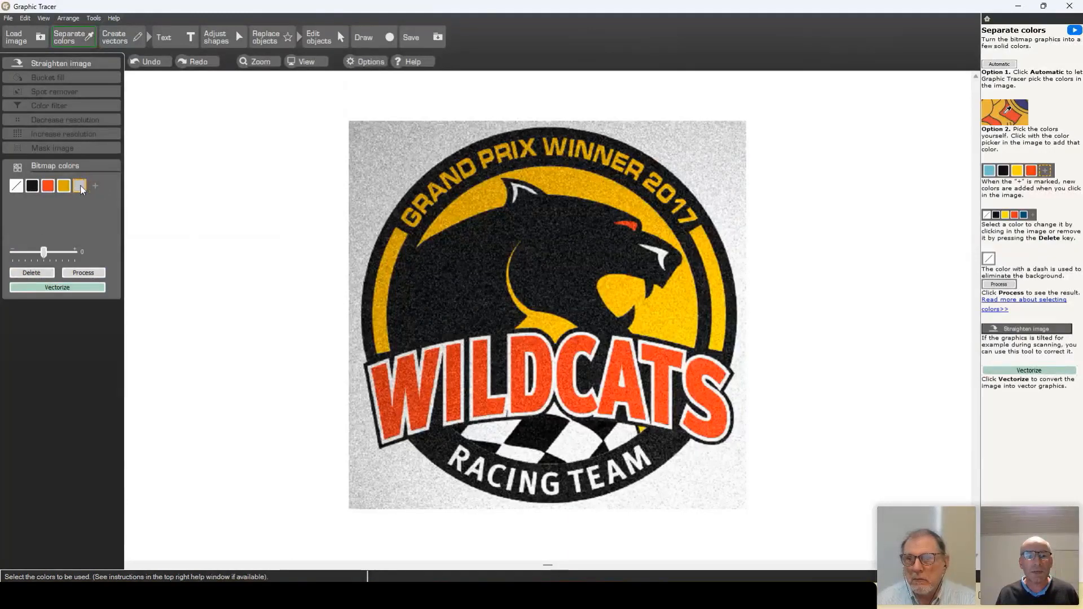
click(30, 273)
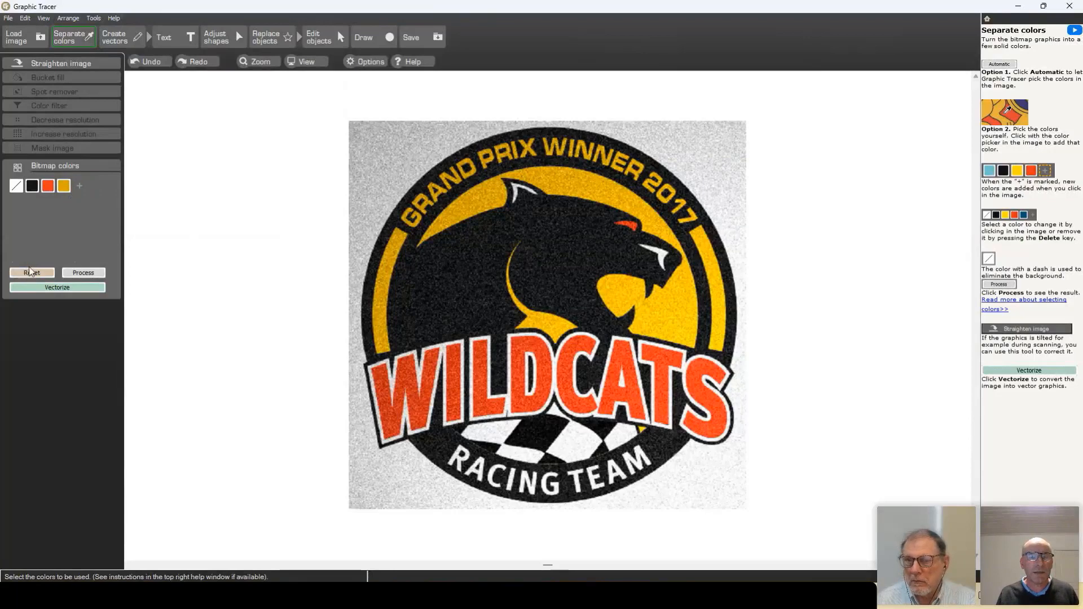
Set the eliminated background color by sampling the gray area beside the logo, and process the color separation.
click(16, 187)
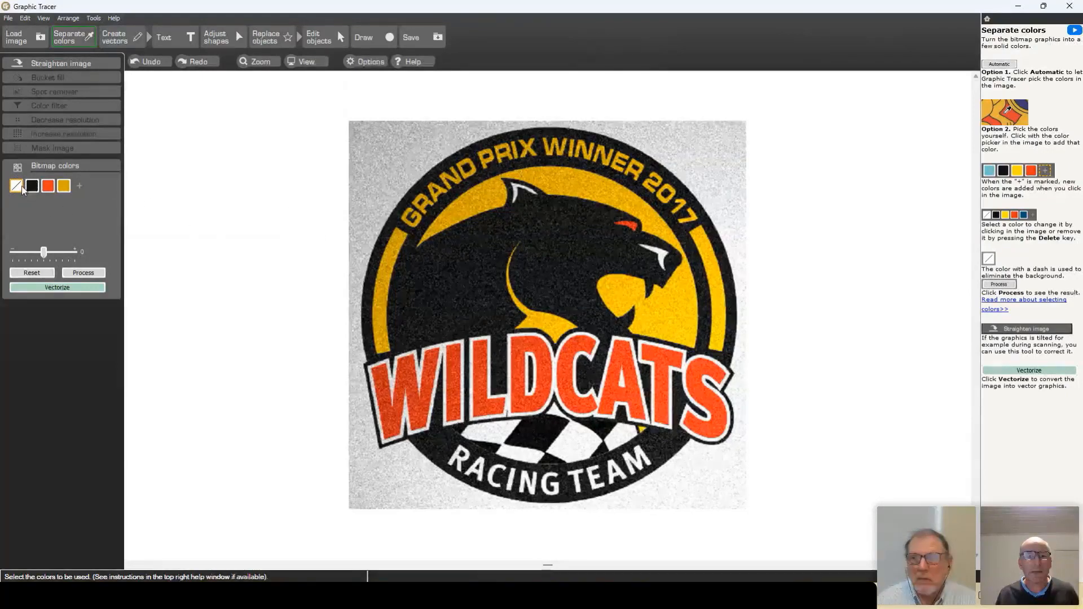
click(360, 282)
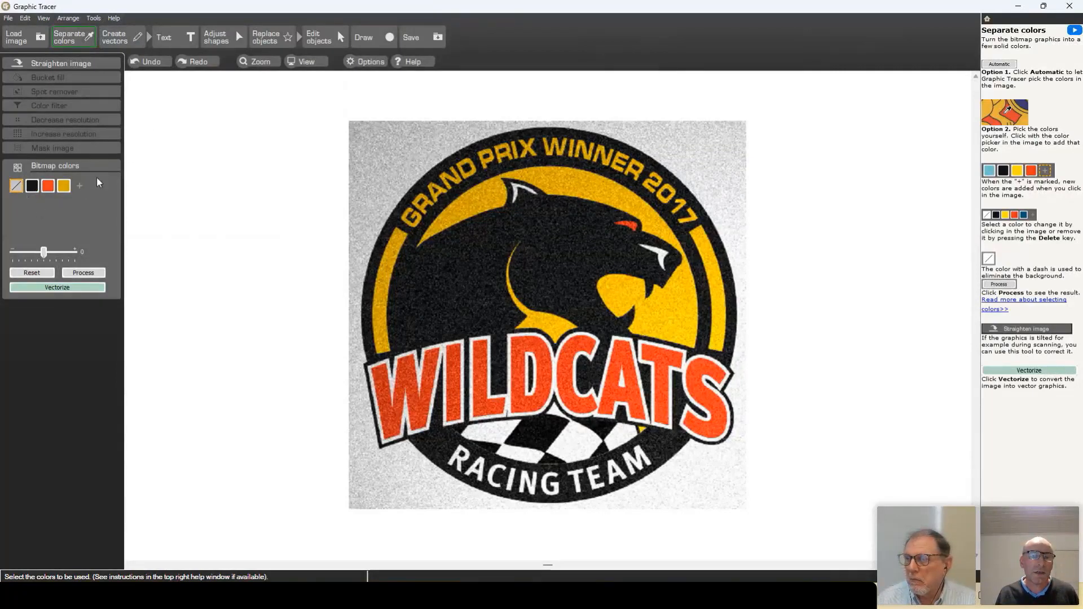
click(84, 273)
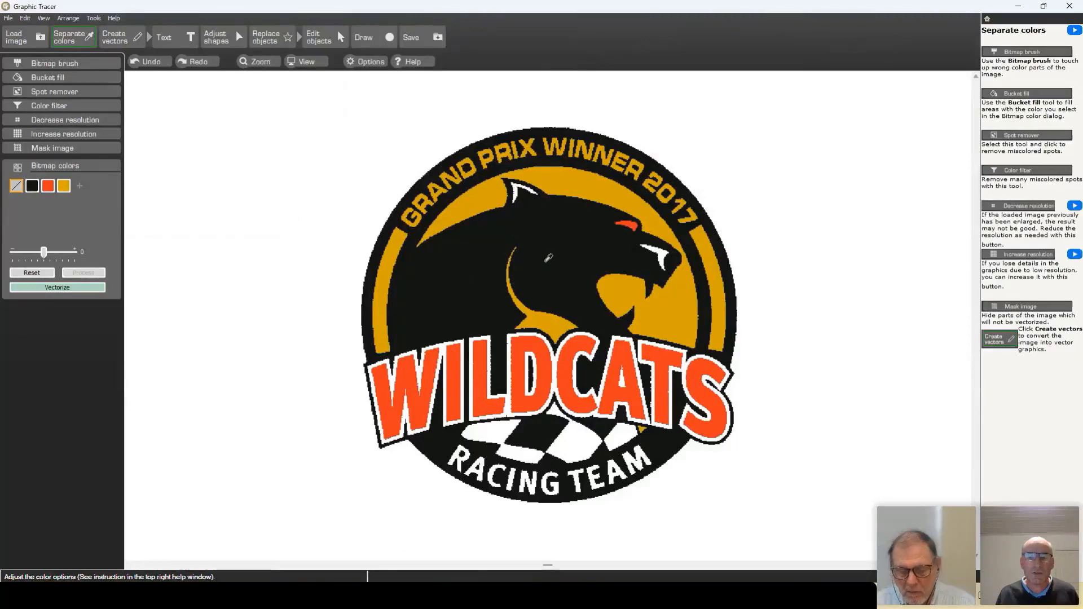
Vectorize the processed logo, compare the tracing with the original bitmap and inspect the GRAND PRIX lettering up close.
click(57, 287)
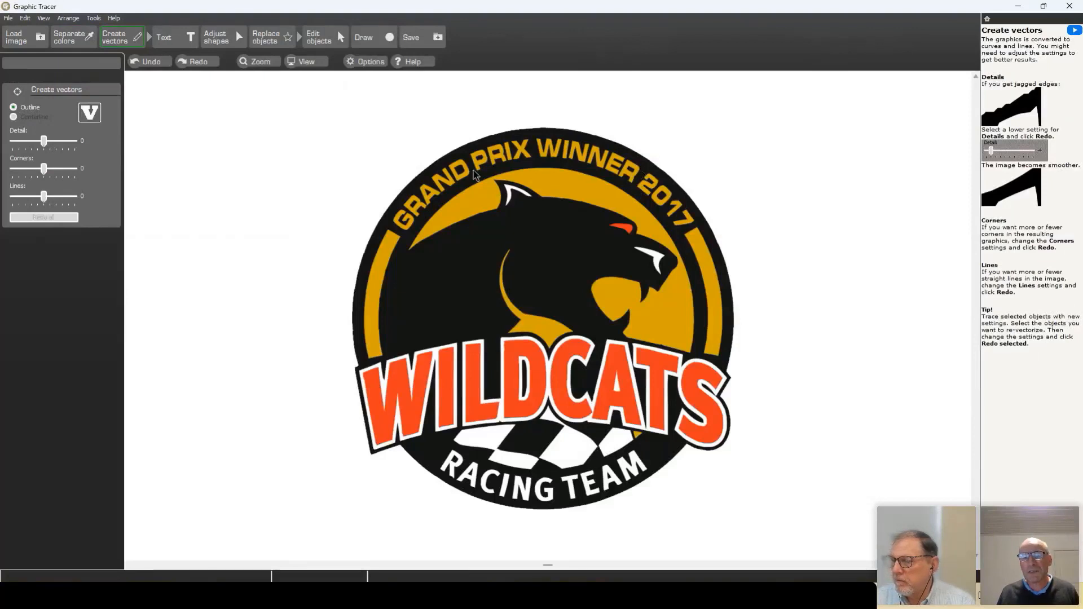
key(space)
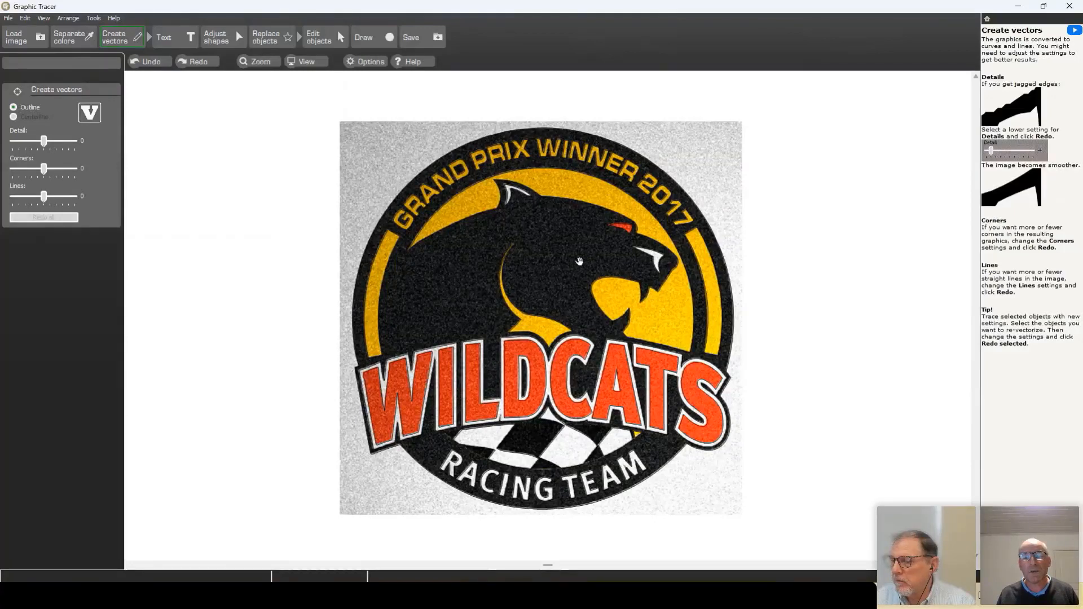
key(space)
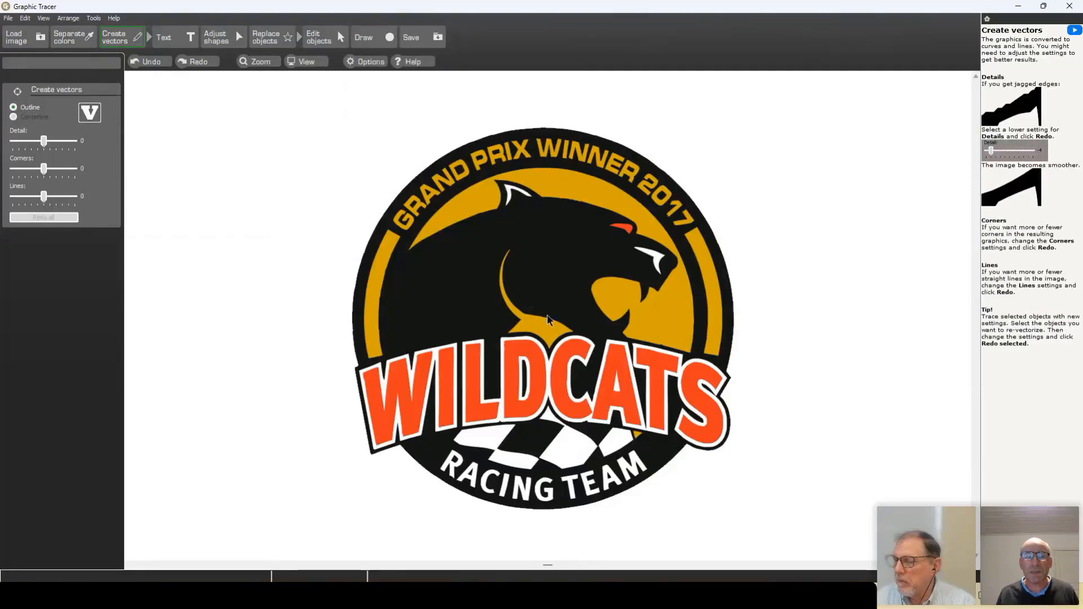
scroll(550, 320, up, 5)
scroll(550, 321, up, 1)
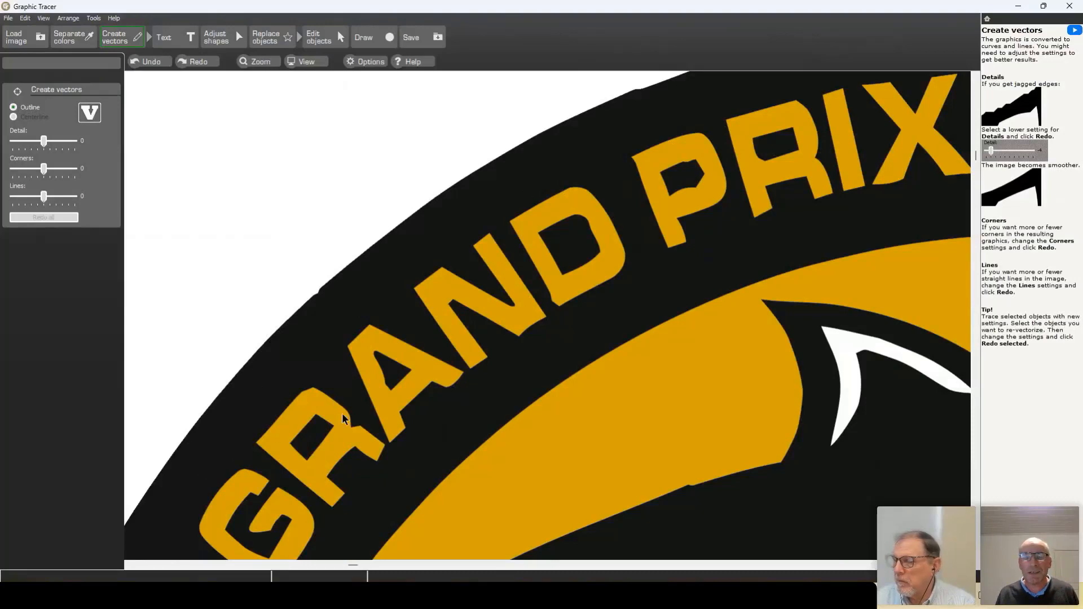
scroll(470, 377, down, 1)
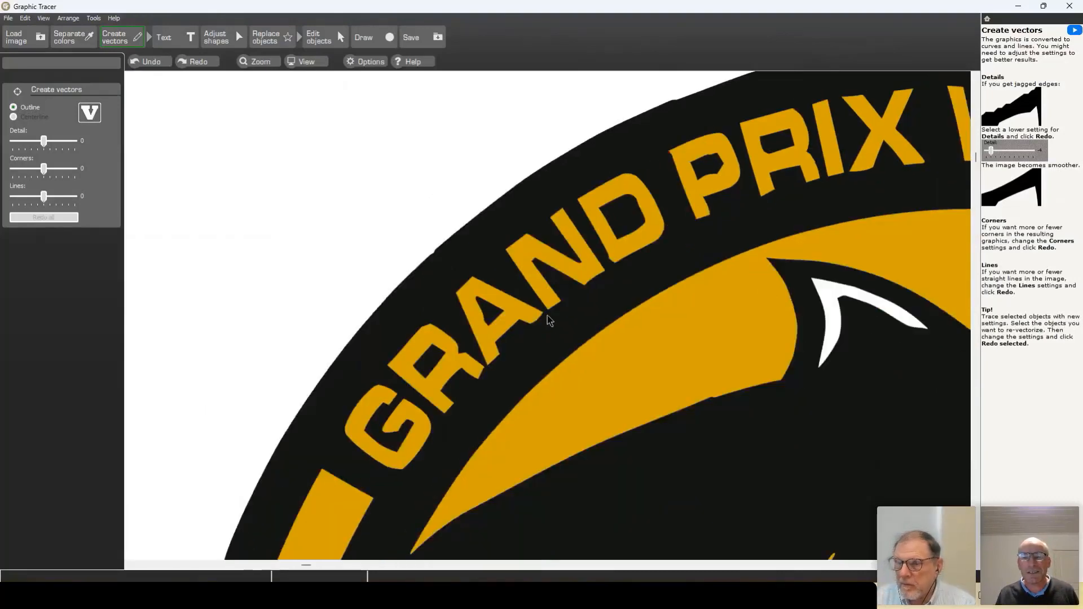
scroll(567, 300, down, 2)
scroll(547, 316, down, 1)
scroll(520, 116, up, 1)
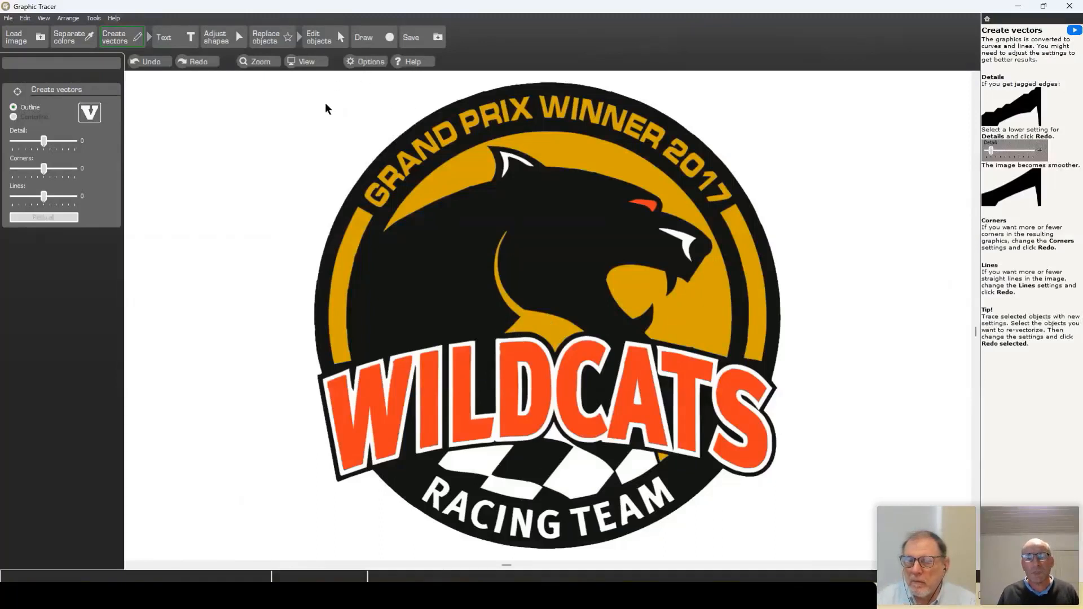
Start font identification on the arched GRAND PRIX WINNER 2017 text, excluding the cat's ear shape from the selection.
click(178, 39)
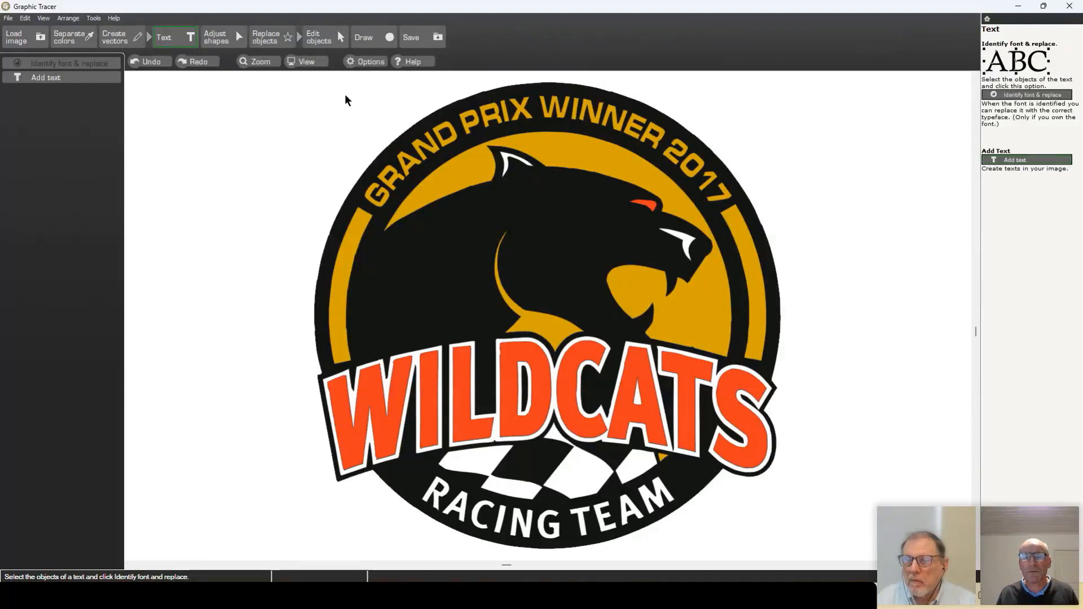
drag(343, 82, 801, 210)
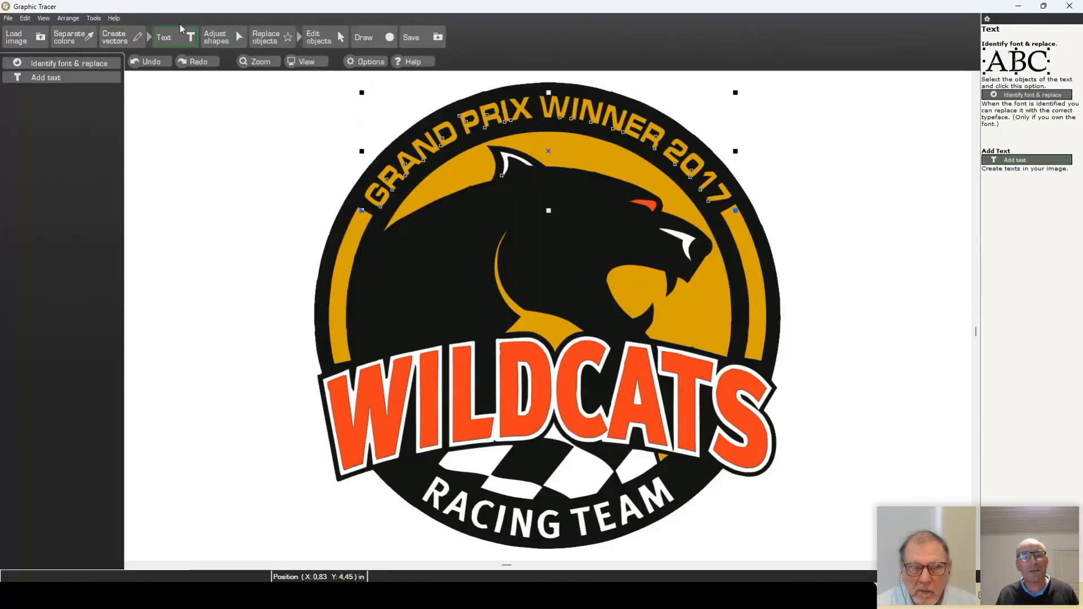
click(67, 65)
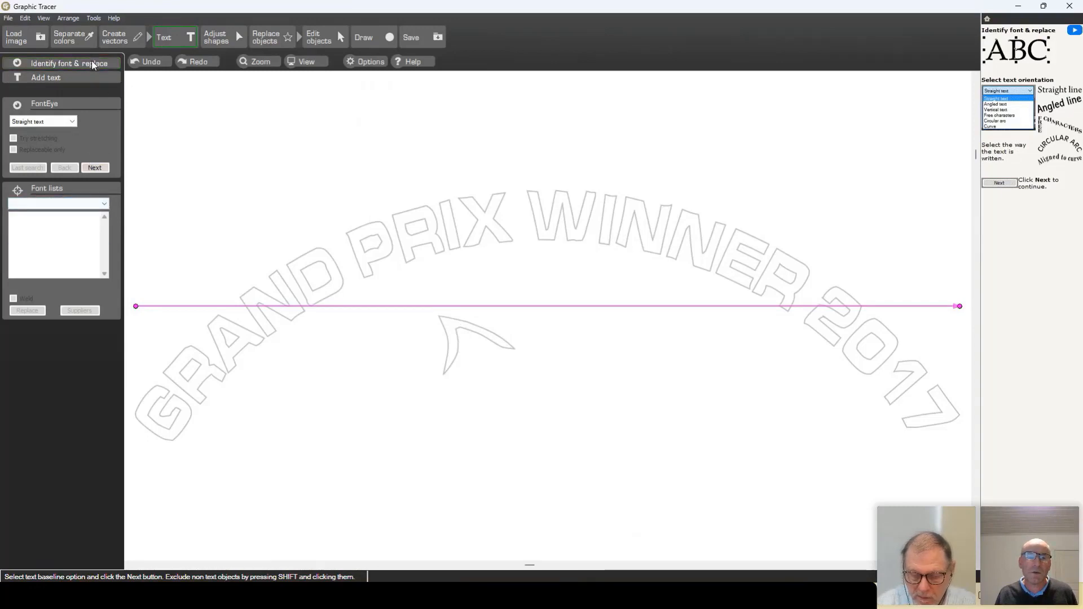
click(106, 69)
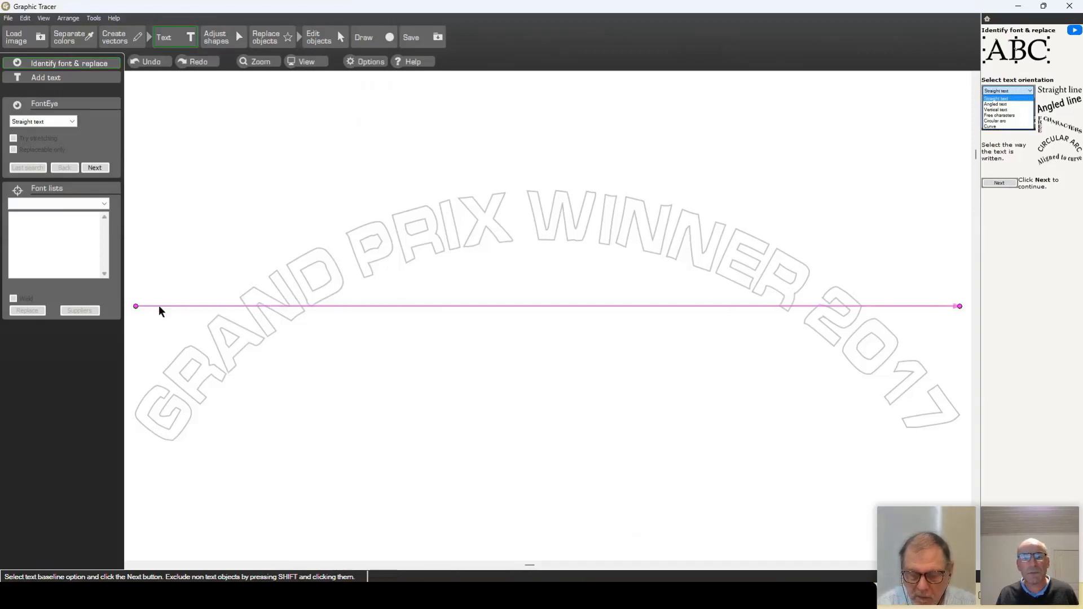
Set the text orientation to Circular arc, fit the arc's end point to the base of the final 7, and continue to the letter check.
click(72, 121)
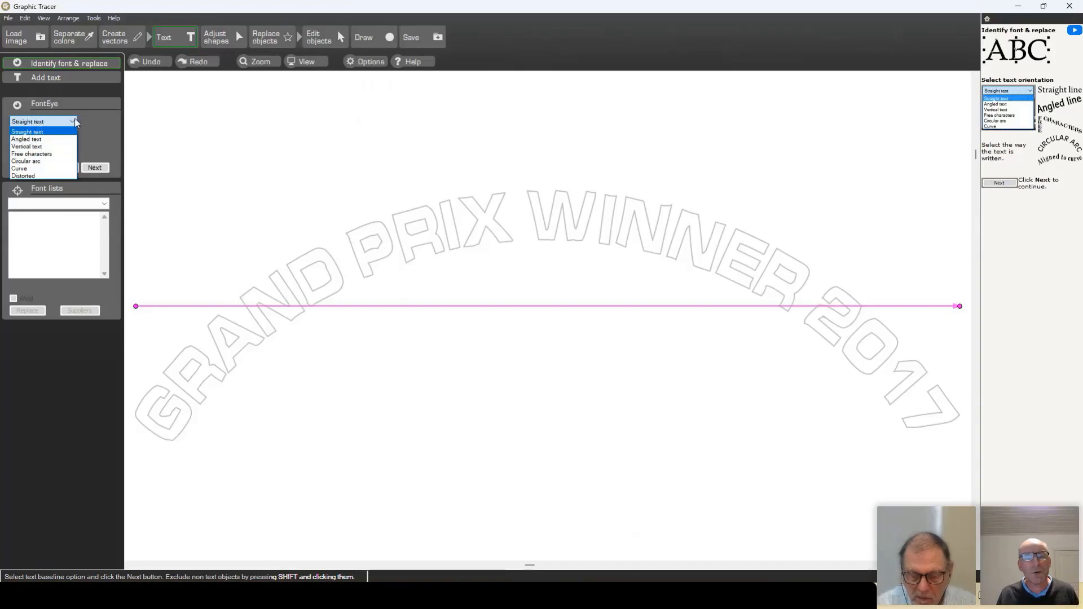
click(39, 161)
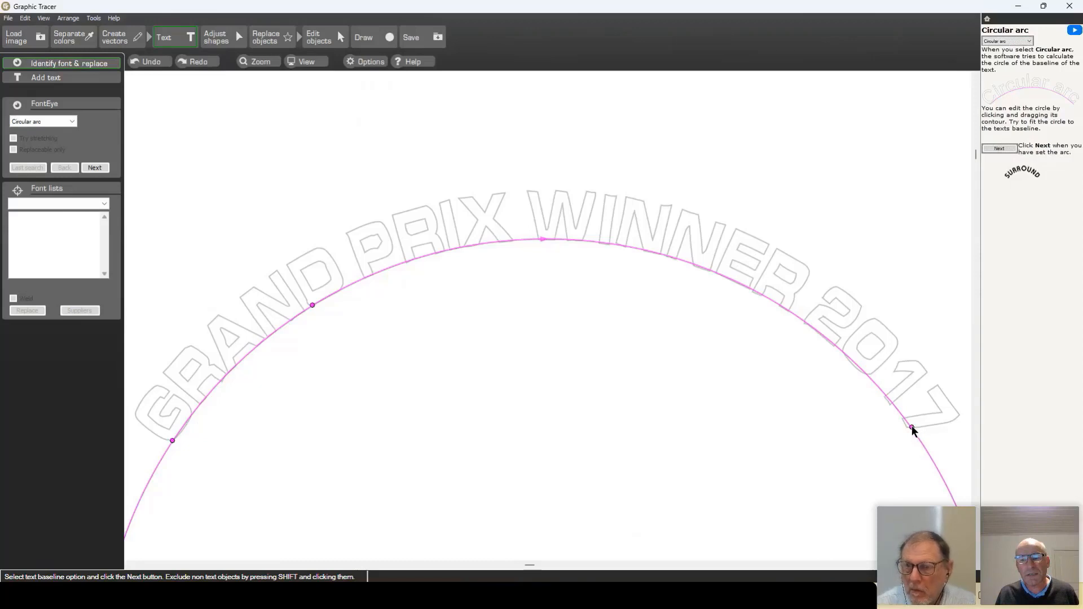
drag(912, 427, 909, 429)
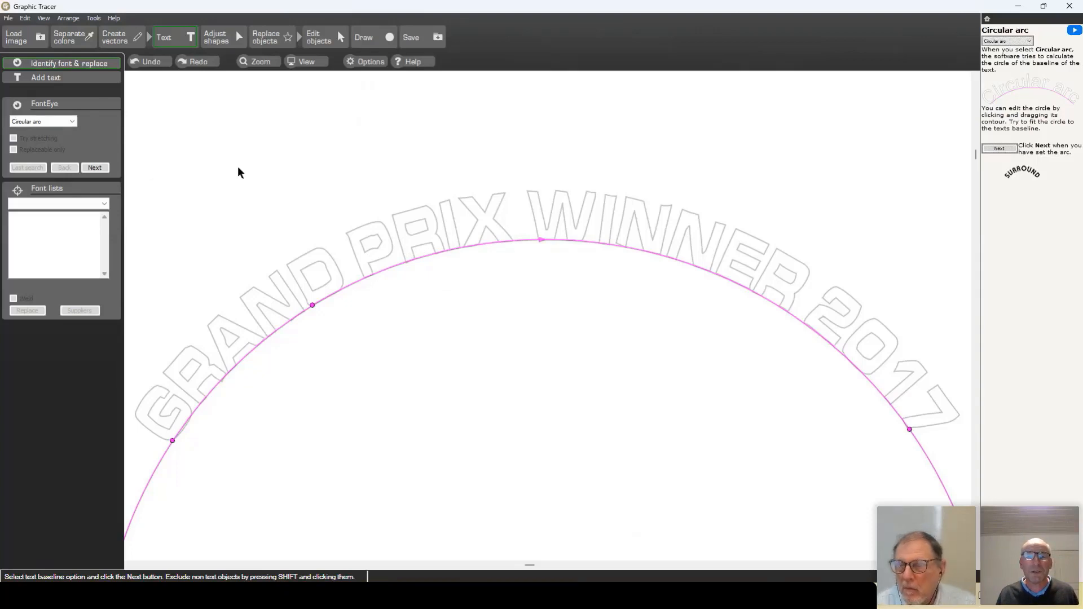
click(96, 167)
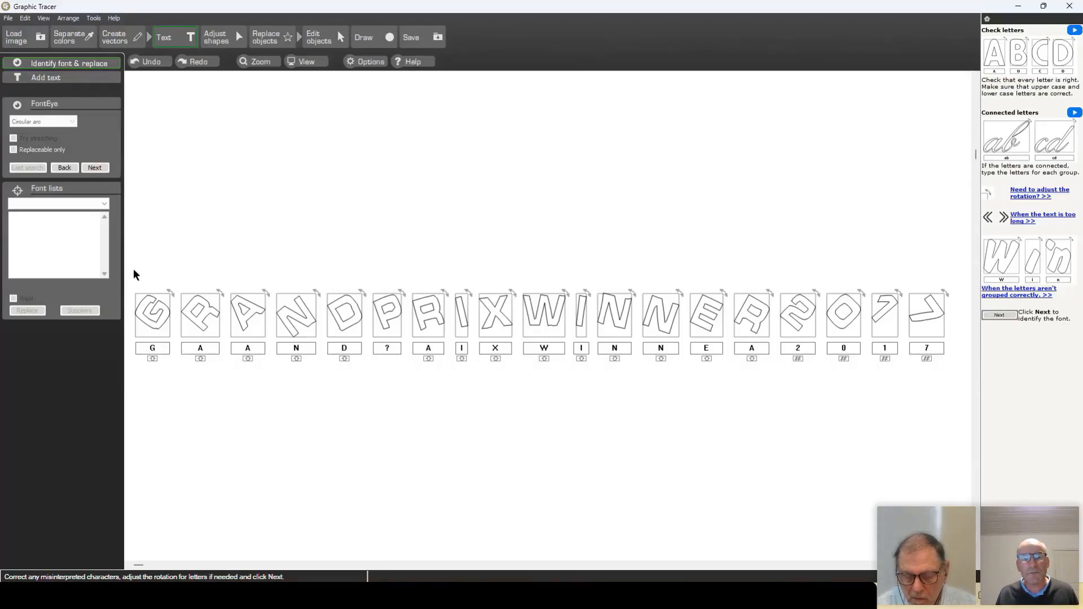
Correct the misread letters in GRAND PRIX, setting the second letter to R, the sixth to P and the seventh to R.
double_click(186, 348)
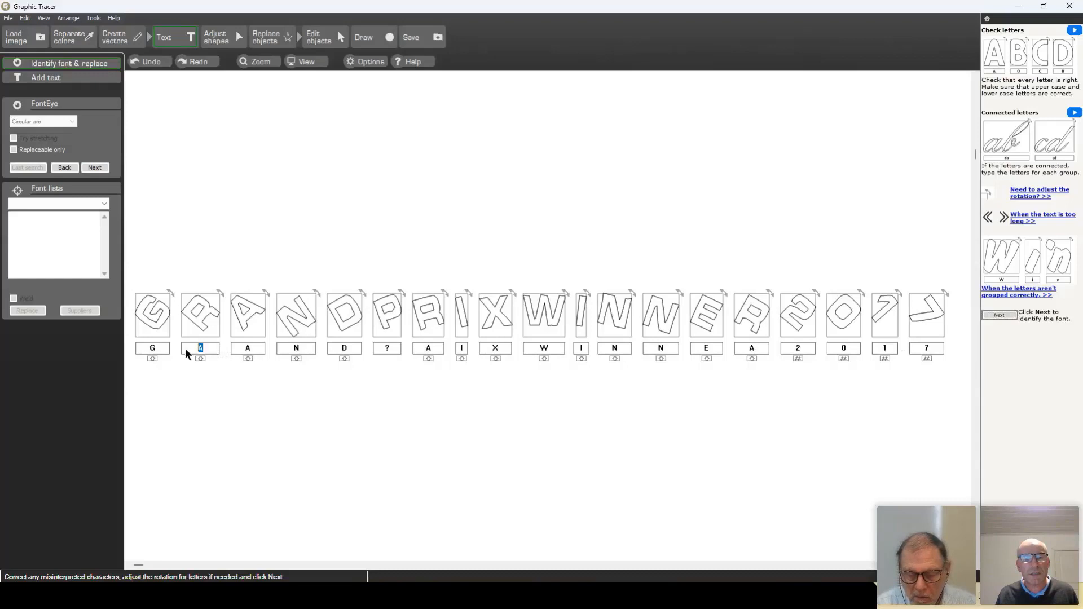
text(R)
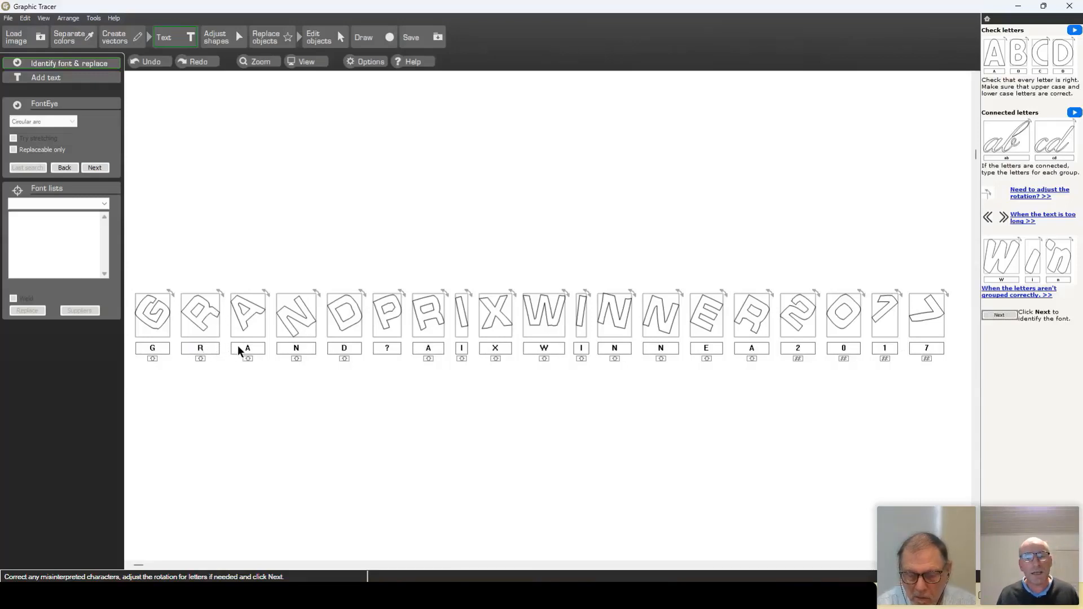
key(Tab)
key(Tab)
key(Tab)
key(Tab)
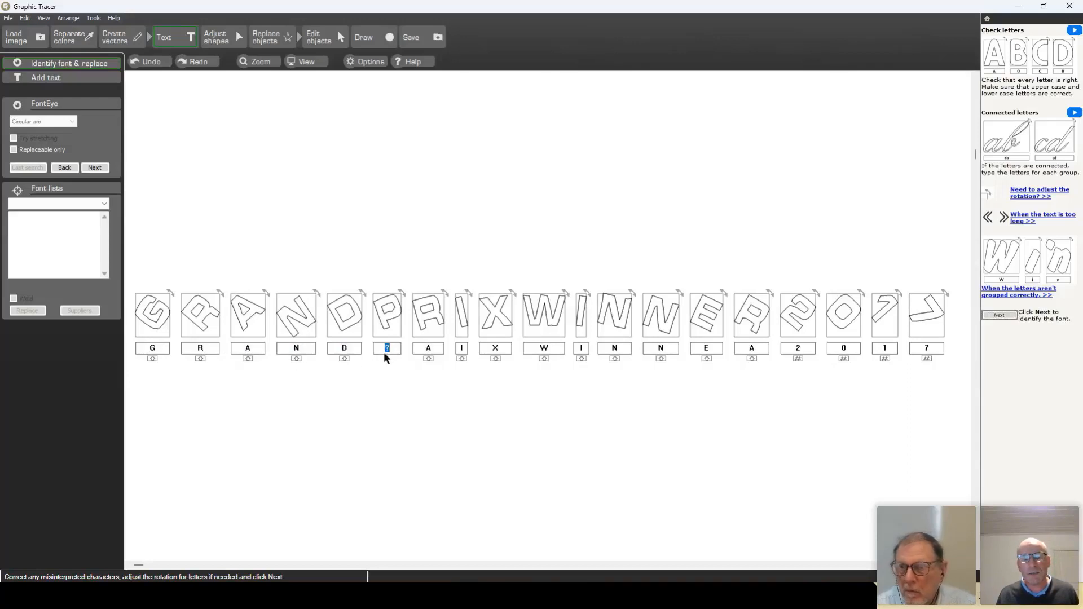
text(P)
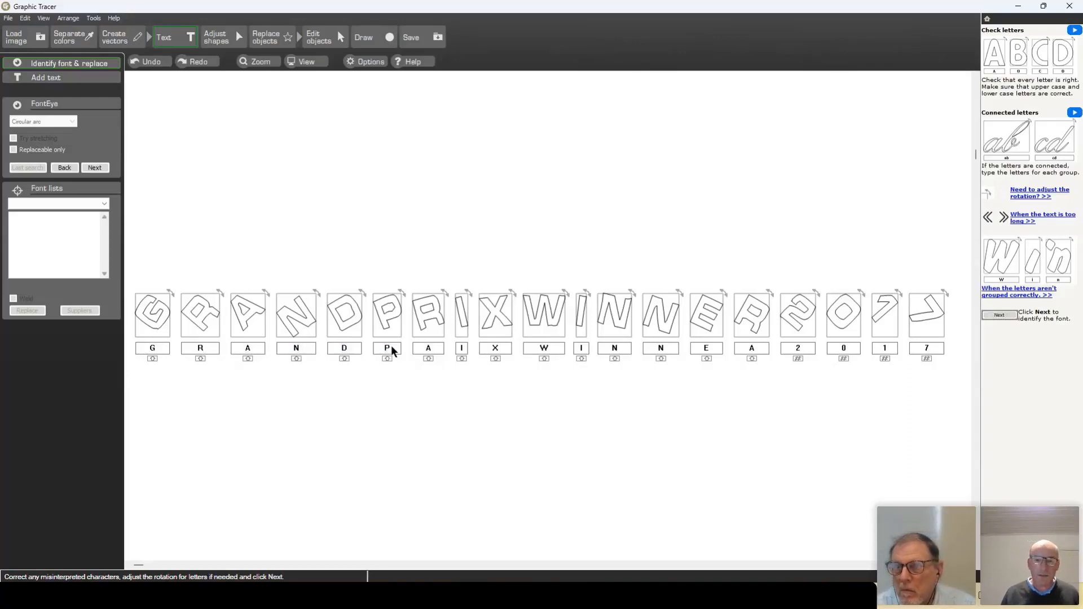
key(Tab)
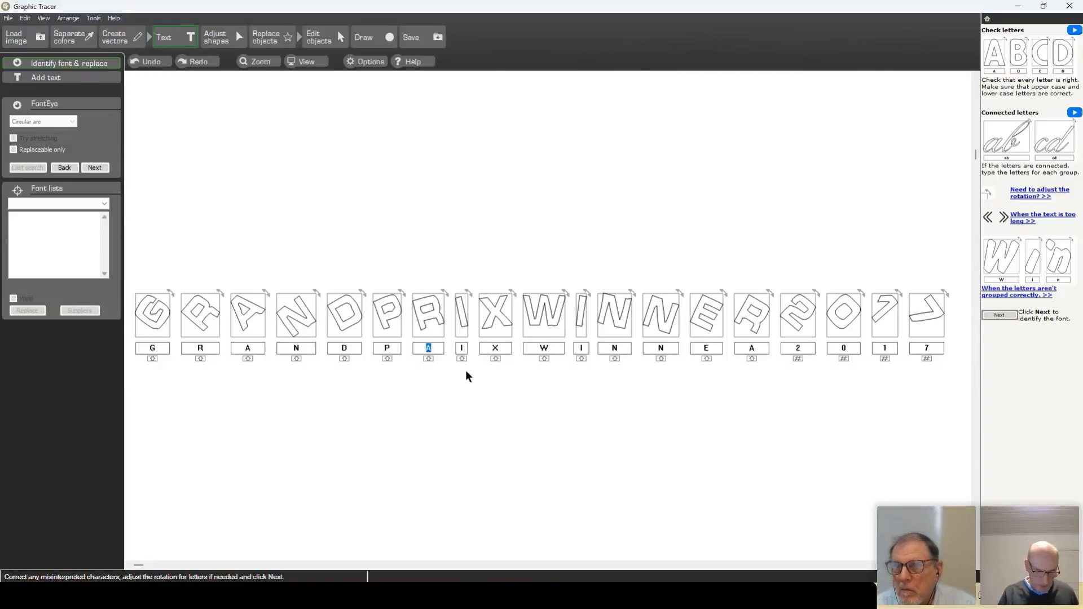
text(R)
Correct the misread last letter of WINNER to R in the letter check.
key(Tab)
key(Tab)
key(Tab)
key(Tab)
key(Tab)
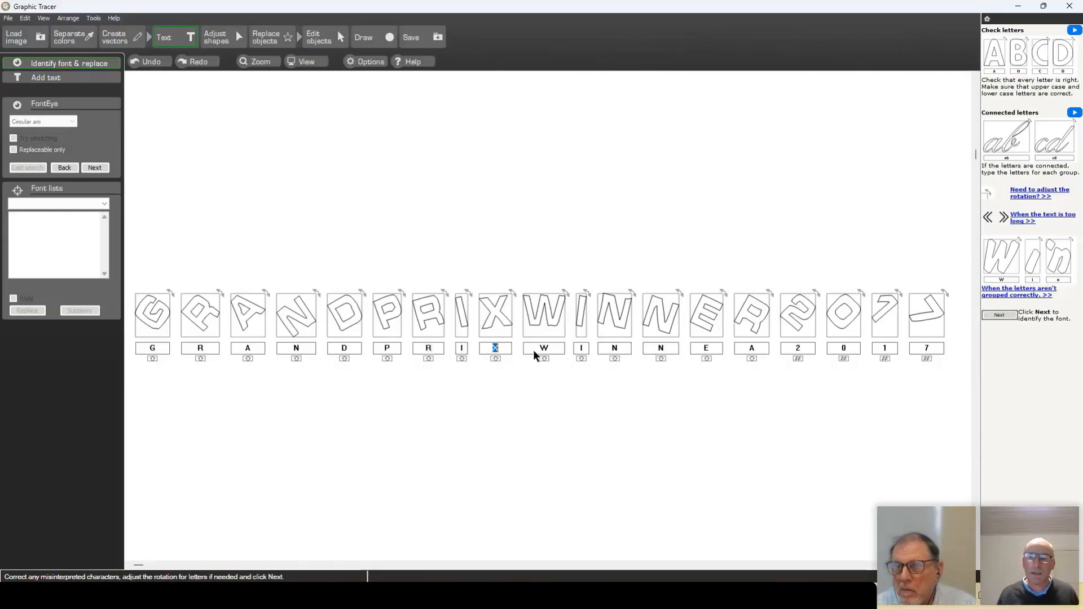
key(Tab)
key(Tab)
key(Tab)
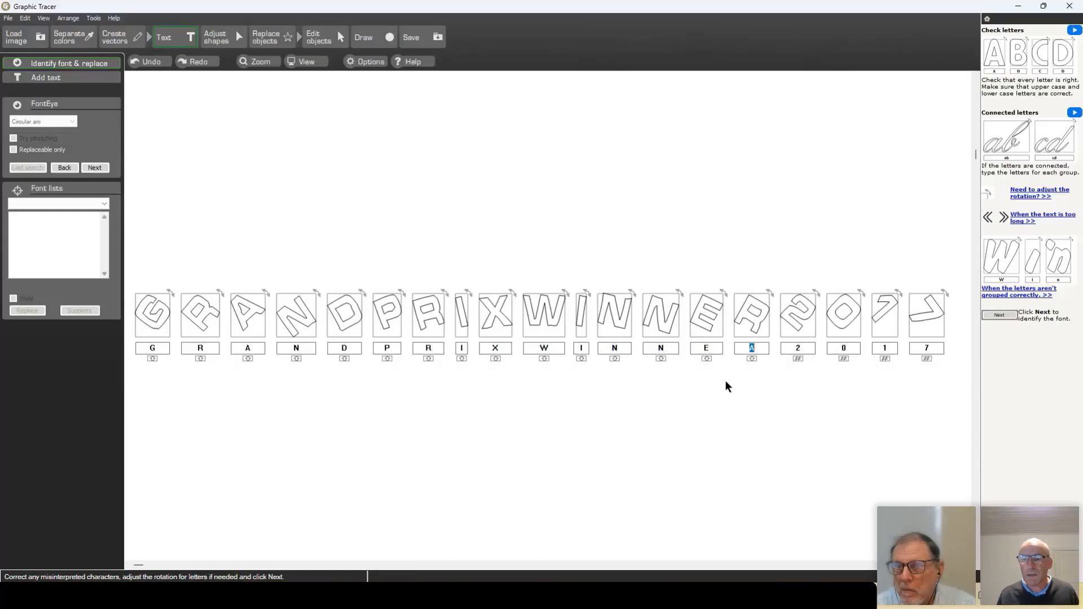
text(R)
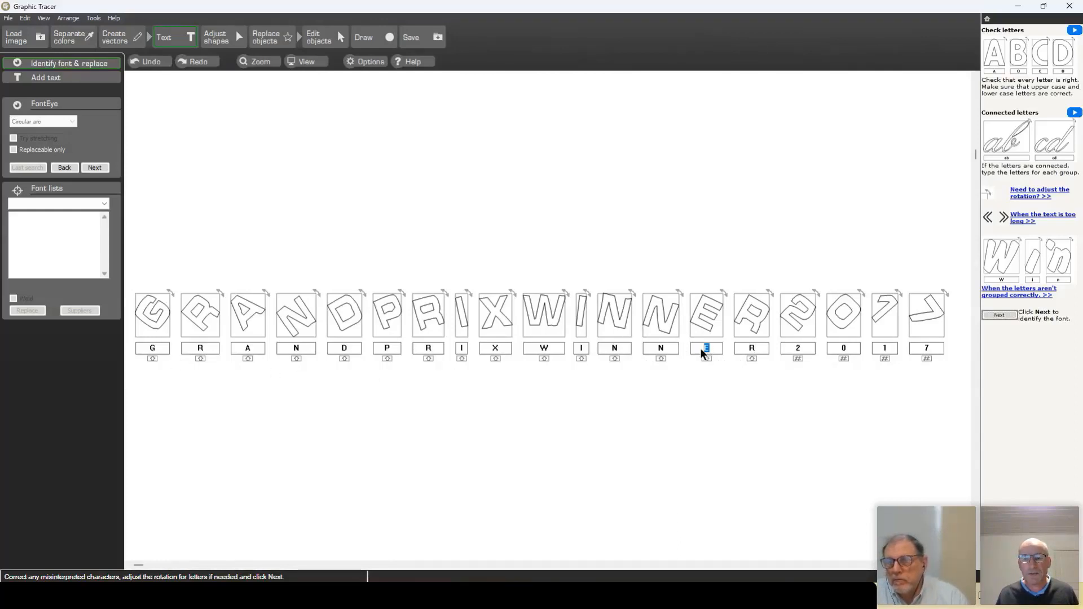
Change the E of WINNER to lowercase e and back to capital E, and continue to the font identification.
text(e)
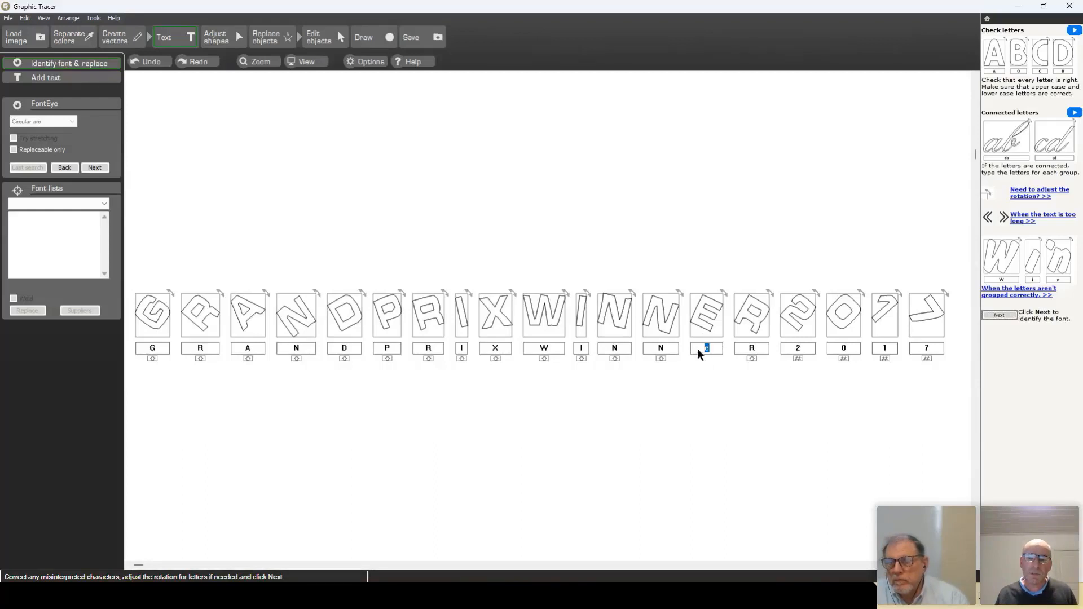
text(E)
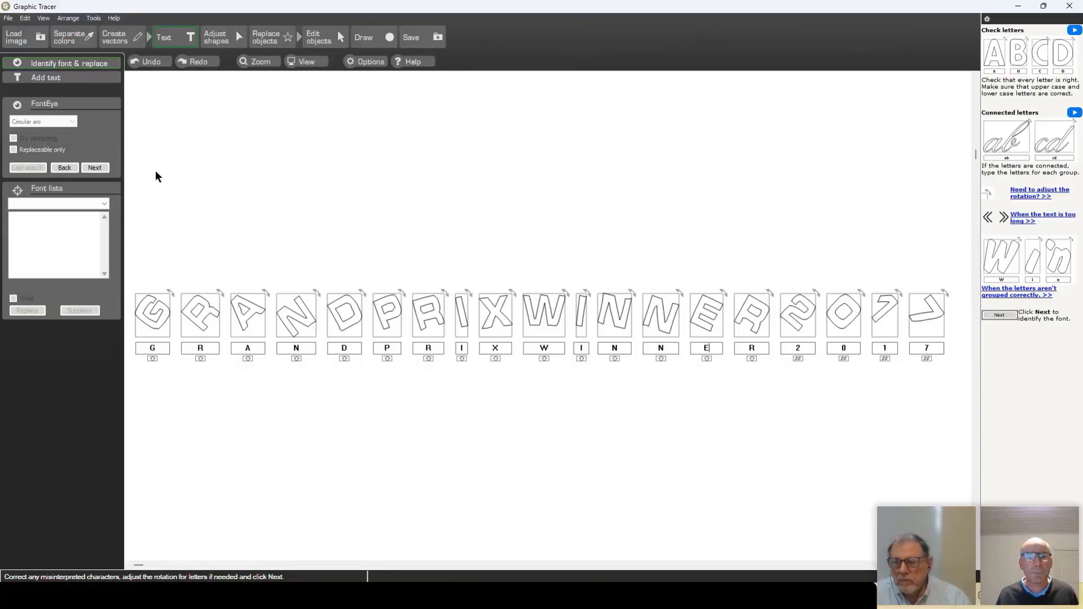
click(94, 169)
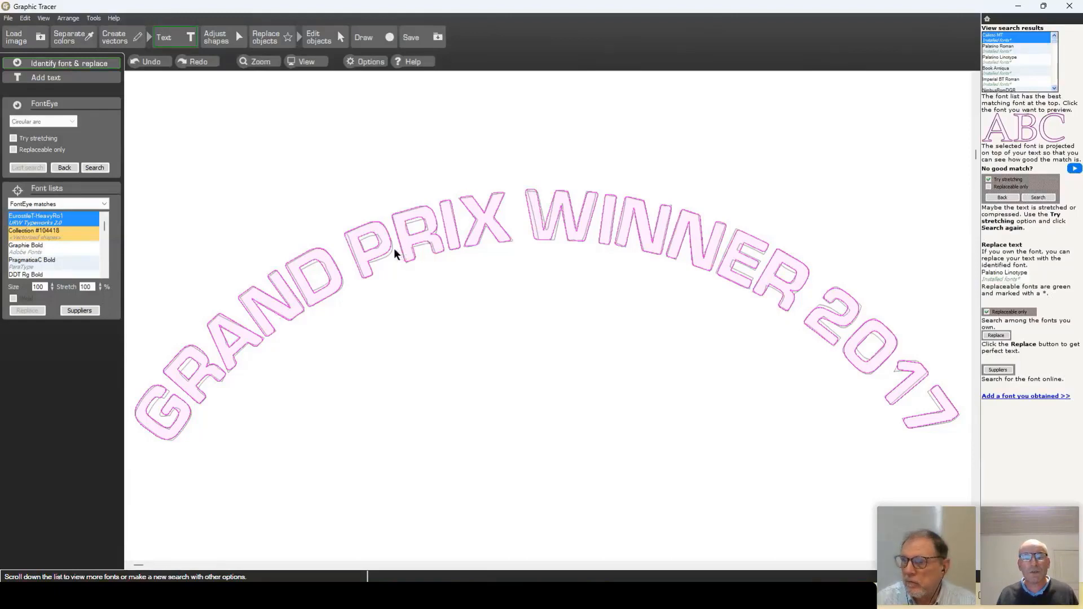
Compare the projected outline of the best-matching font with the traced GRAND PRIX lettering up close.
scroll(547, 314, up, 4)
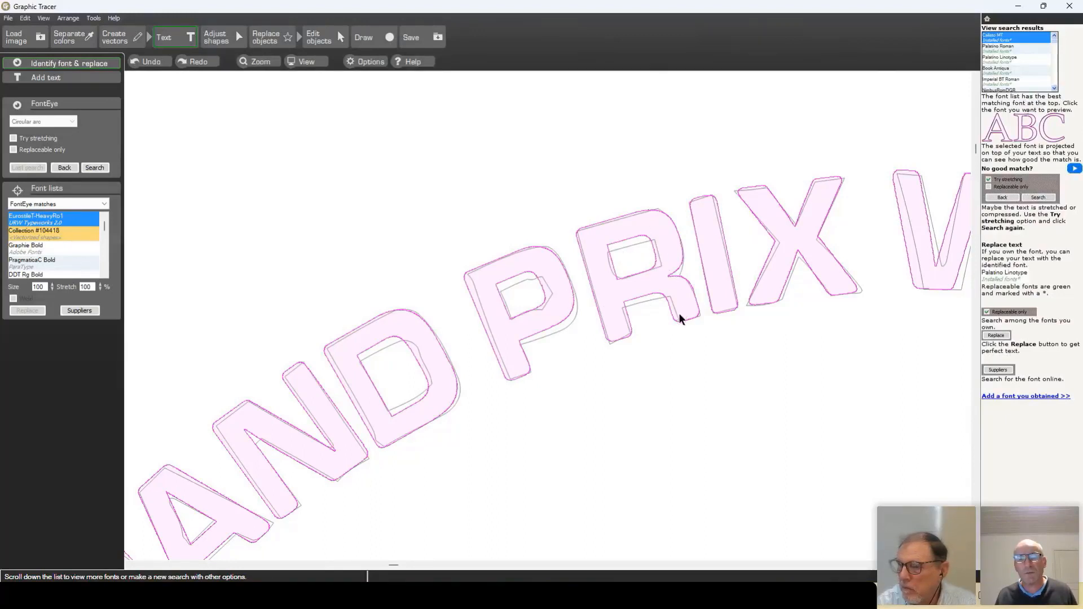
scroll(547, 314, down, 5)
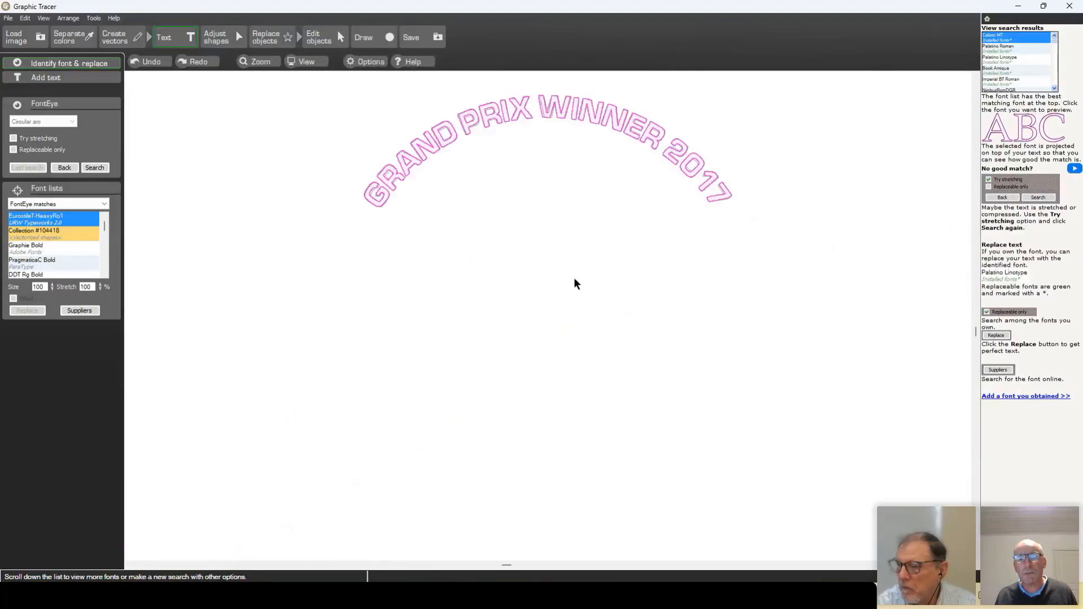
scroll(546, 315, up, 4)
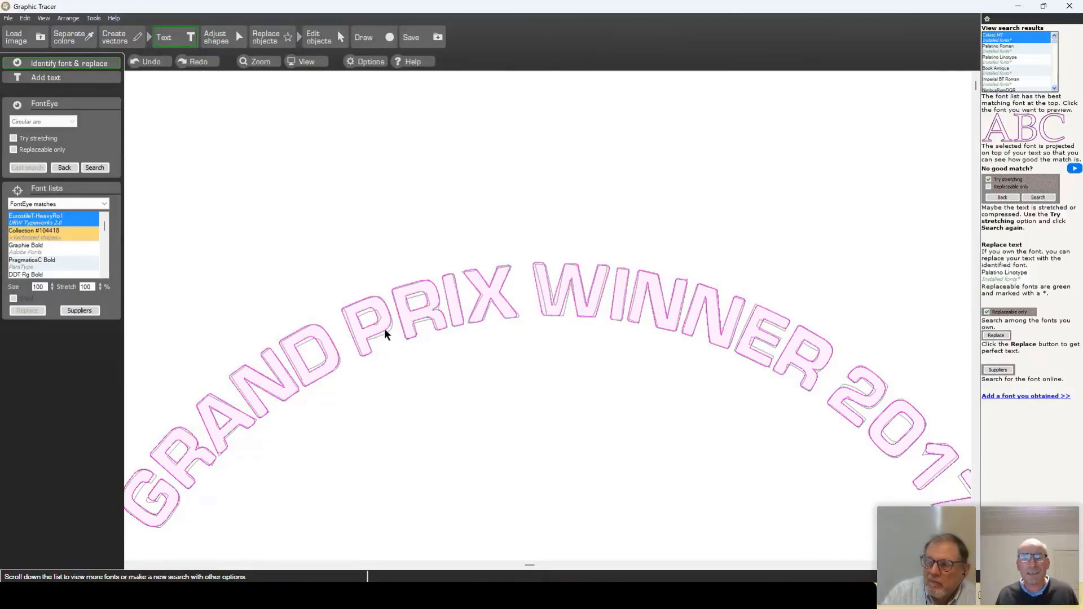
scroll(547, 314, up, 2)
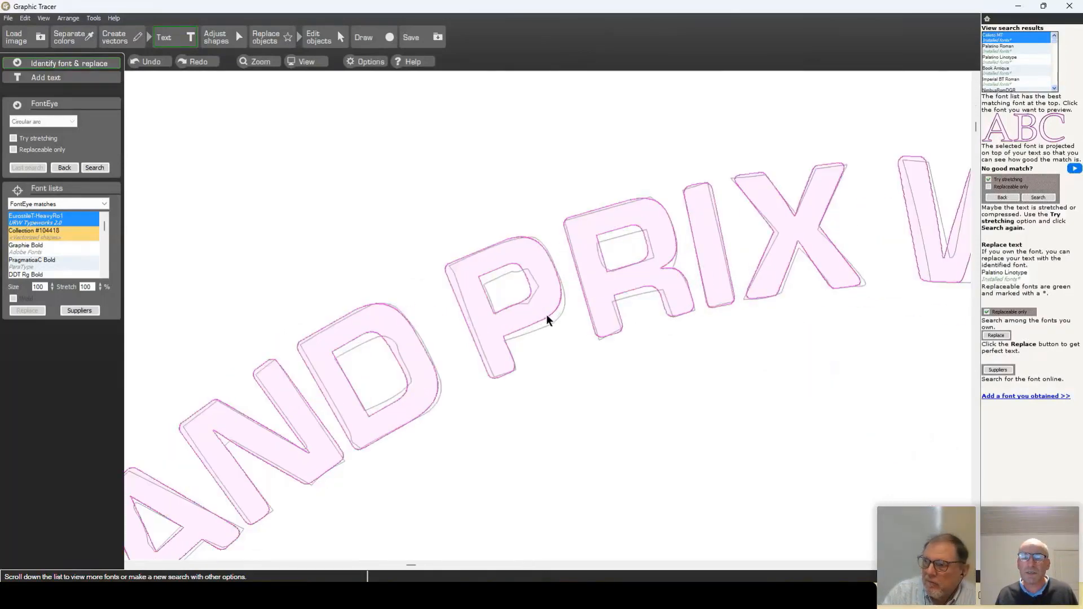
scroll(546, 314, down, 4)
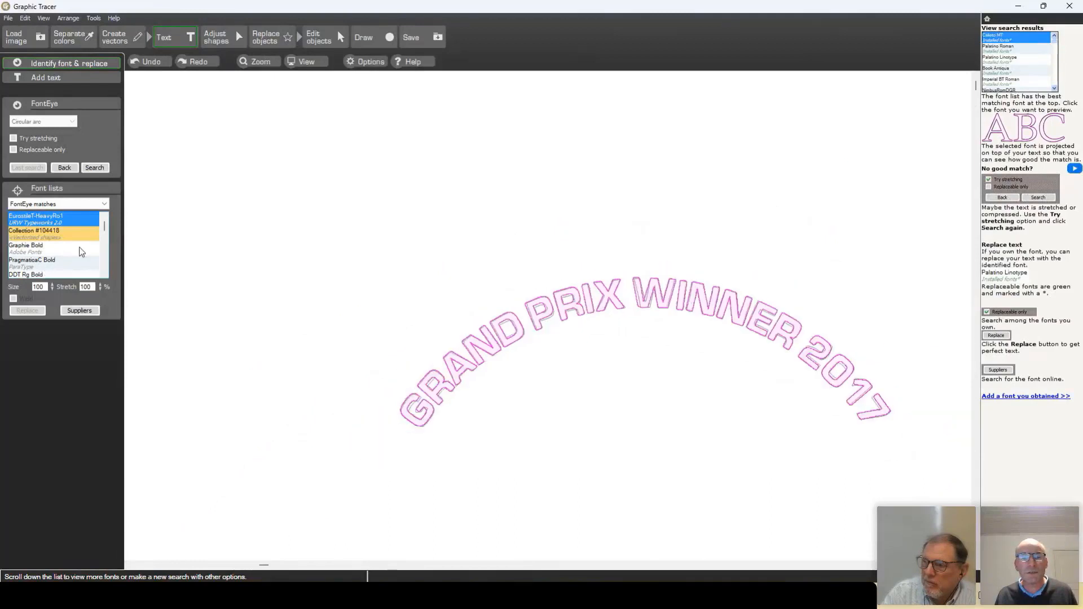
Enable the Try stretching option and search for matching fonts again.
click(13, 138)
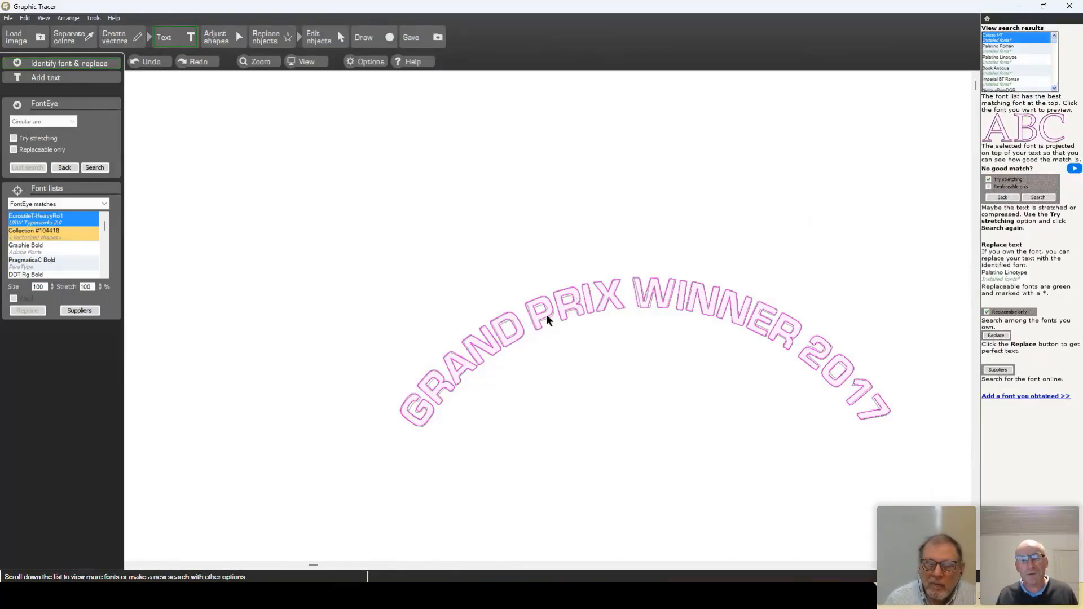
scroll(546, 314, up, 2)
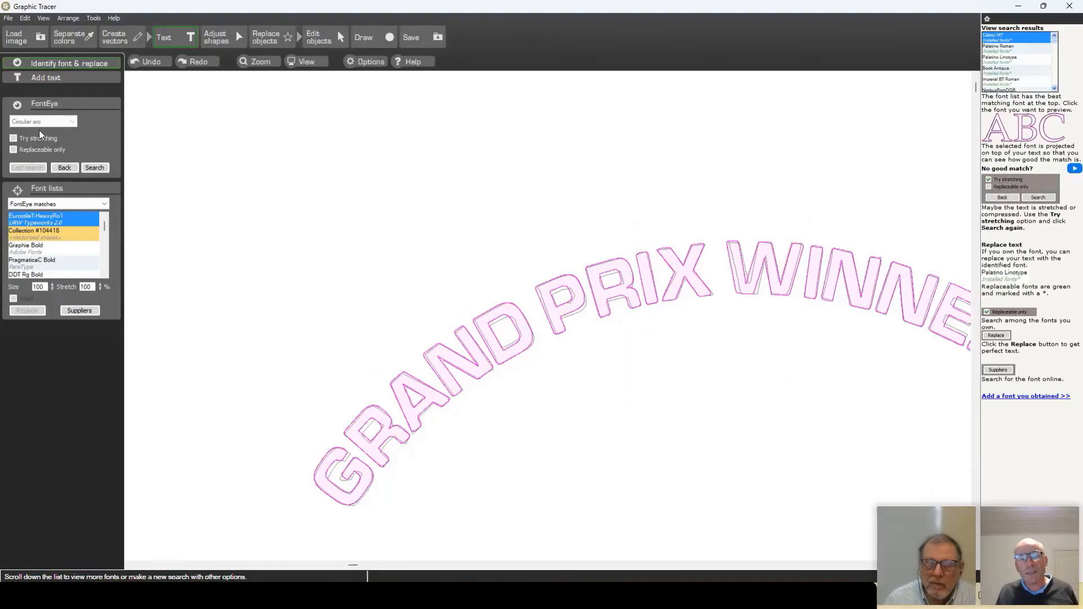
click(13, 138)
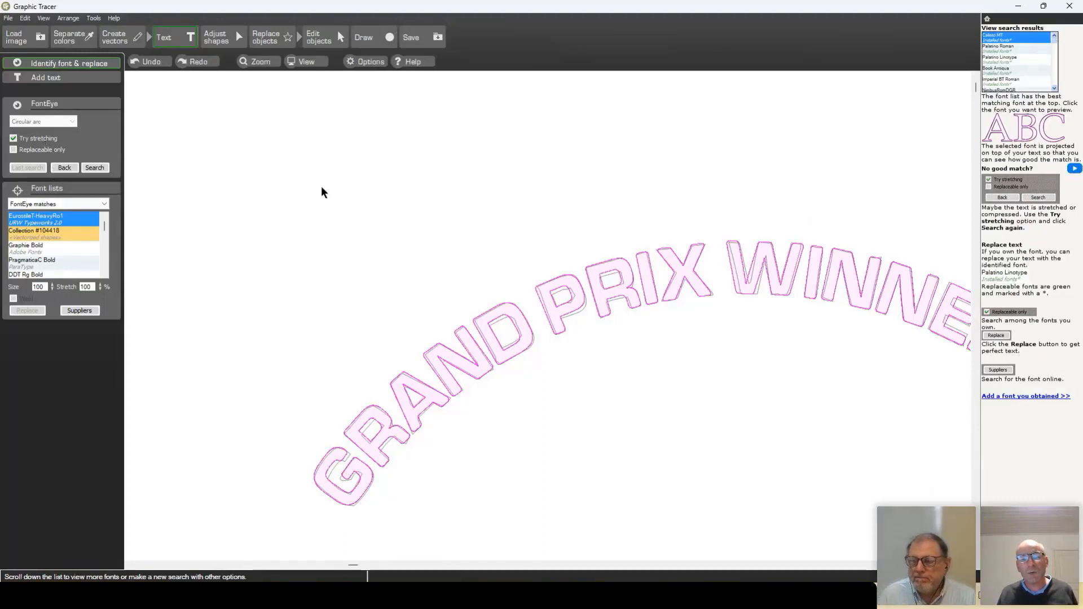
click(98, 167)
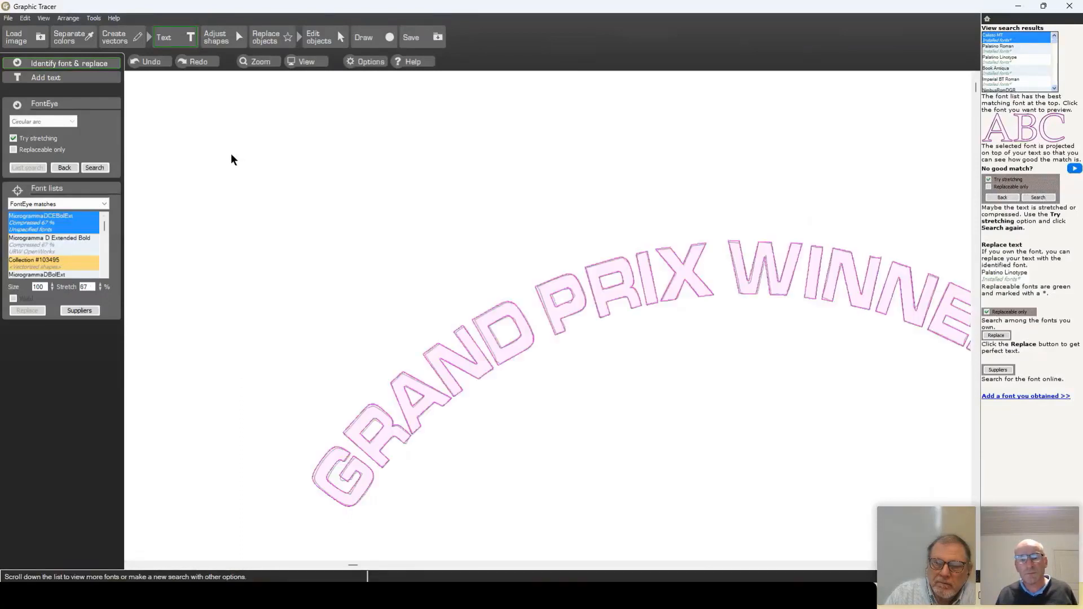
Examine how the stretched top match fits the PRIX letters, and preview the Microgramma D Extended Bold match.
scroll(551, 313, up, 3)
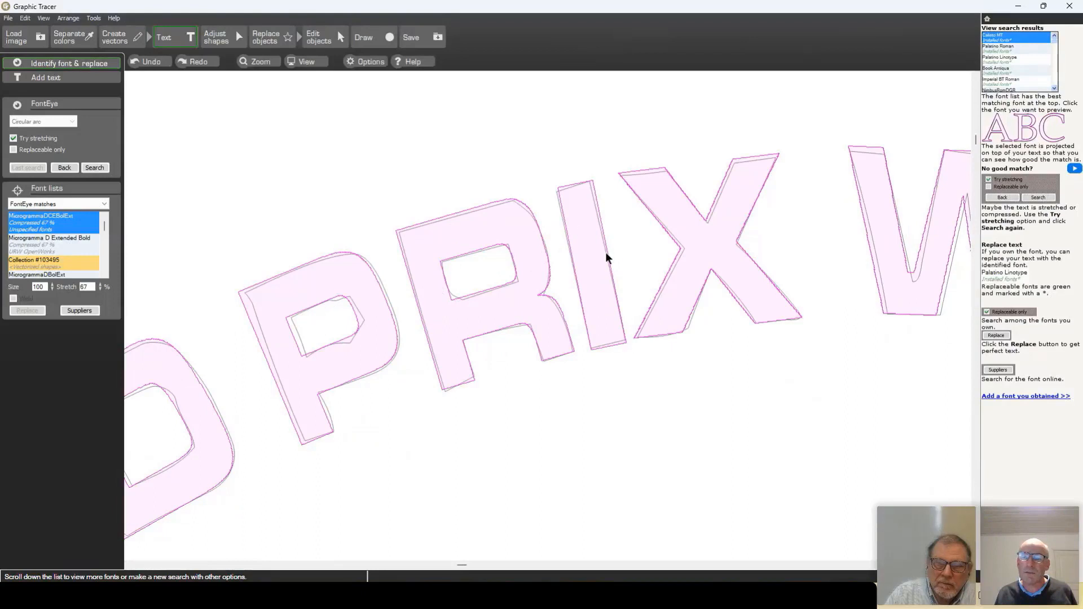
scroll(550, 313, down, 3)
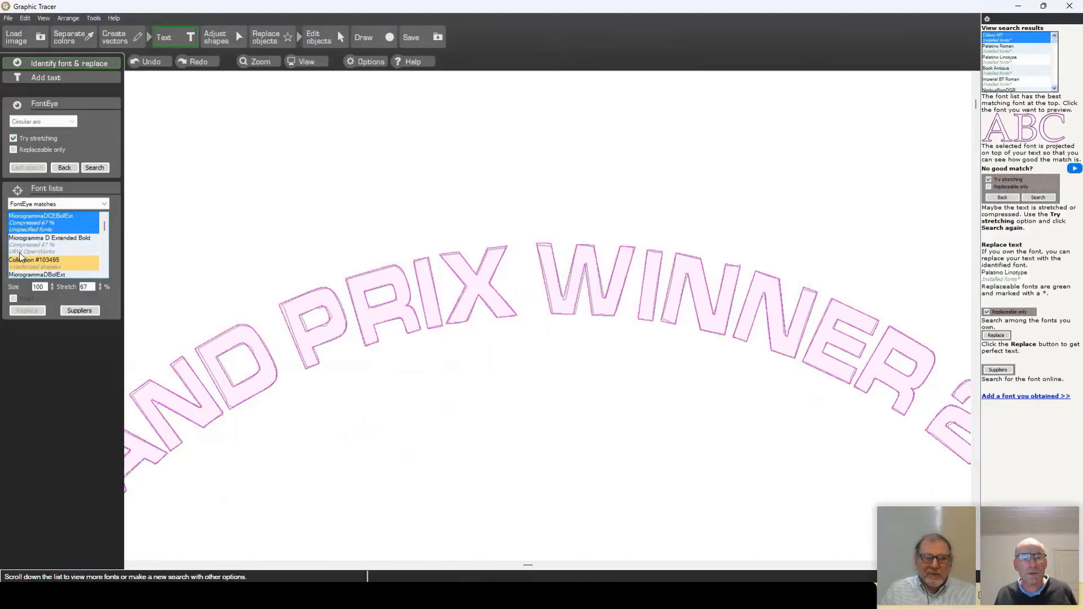
click(55, 249)
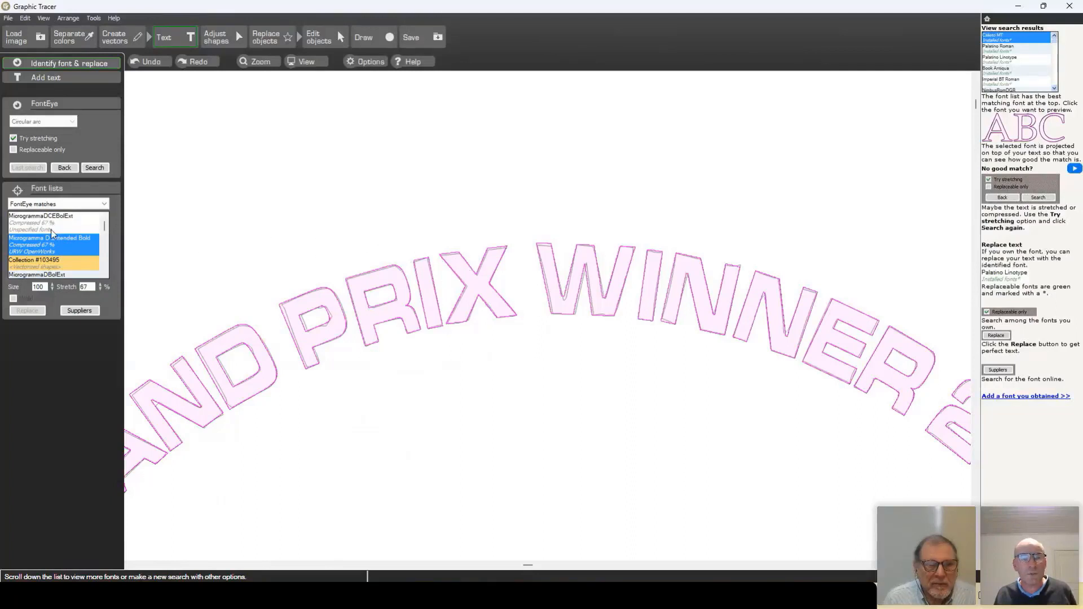
Preview the installed MicrogrammaDBolExt match and the vectorized Collection #103495 match over the arched text.
scroll(52, 229, down, 2)
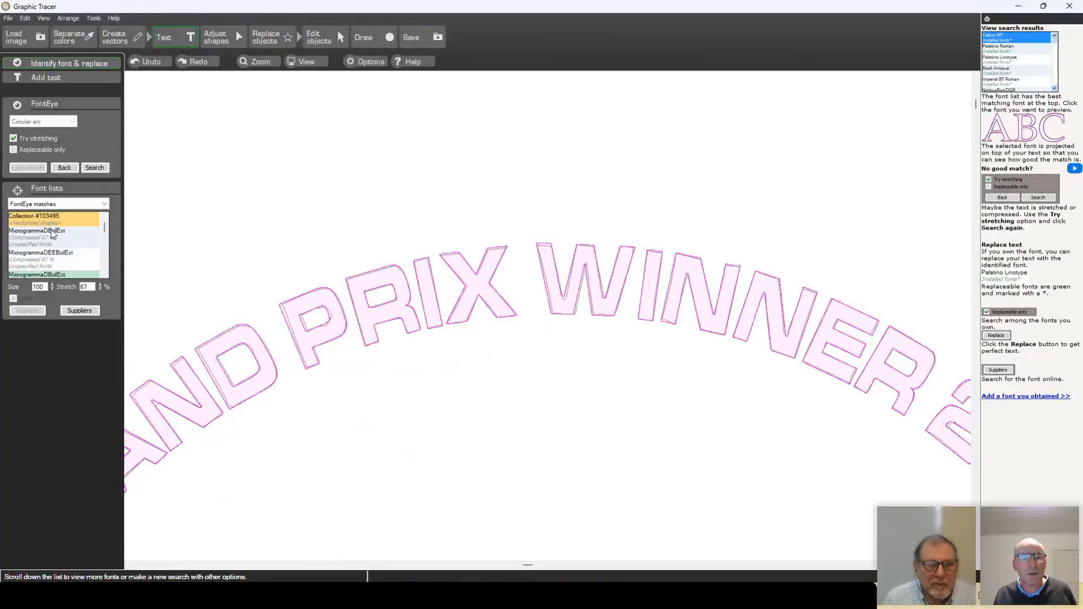
scroll(52, 232, down, 2)
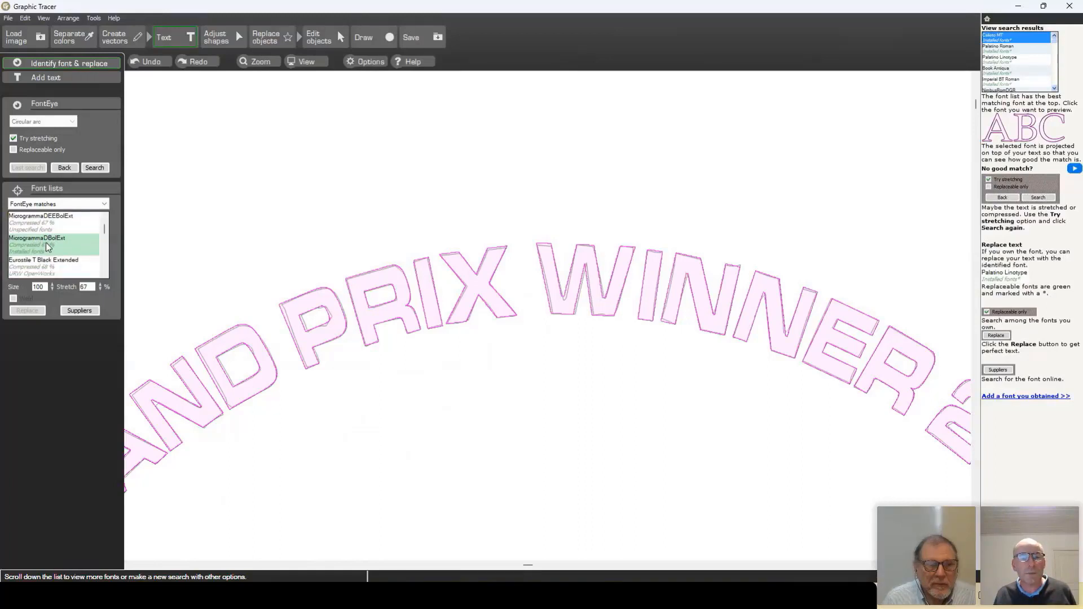
click(56, 243)
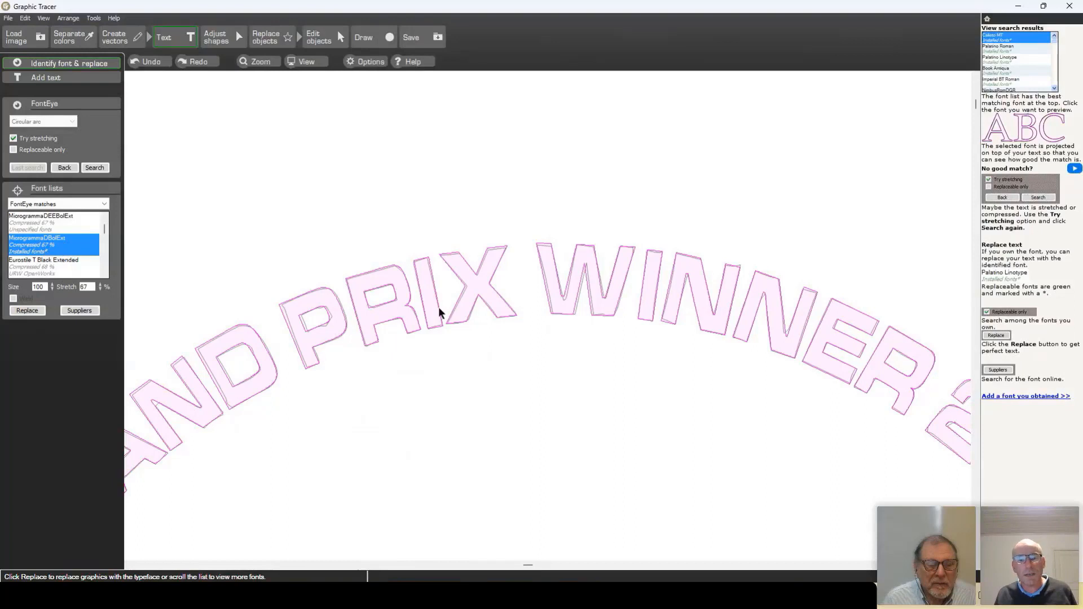
scroll(67, 250, up, 4)
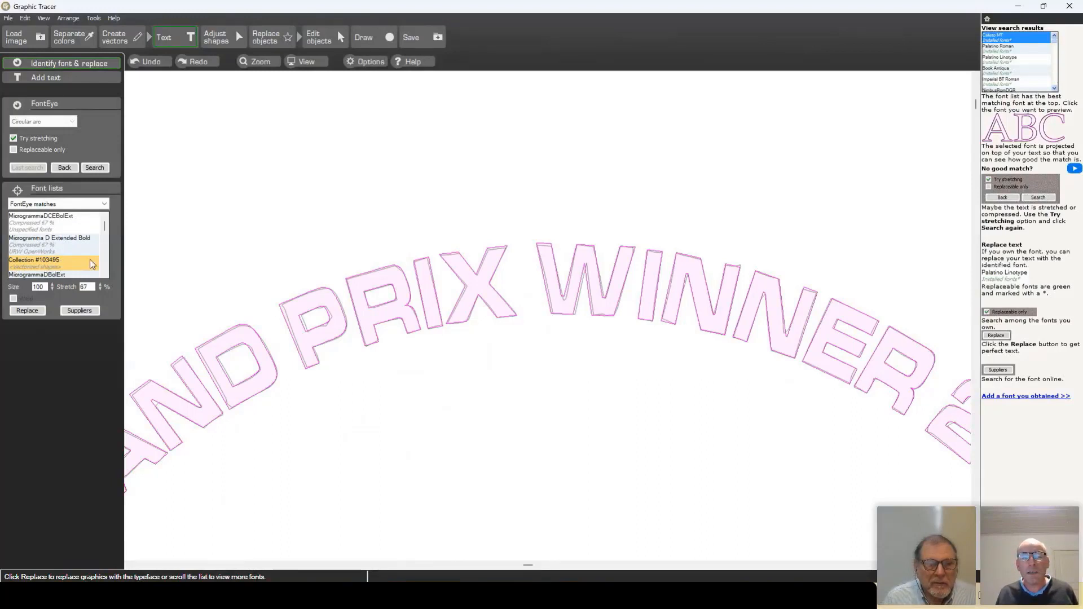
click(67, 263)
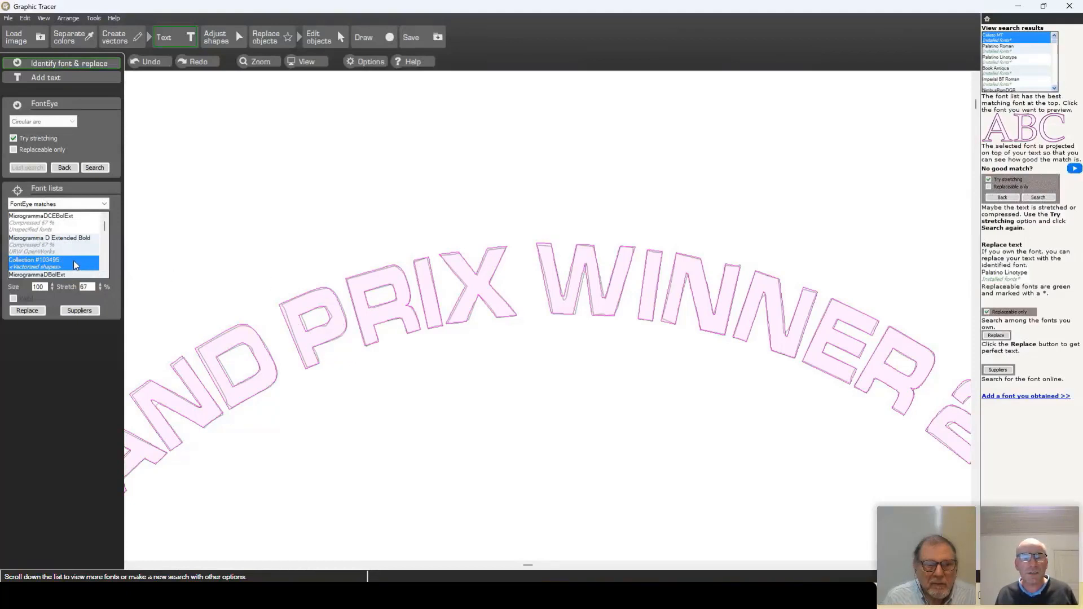
Replace the arched GRAND PRIX WINNER 2017 text with the installed MicrogrammaDBolExt font.
click(104, 275)
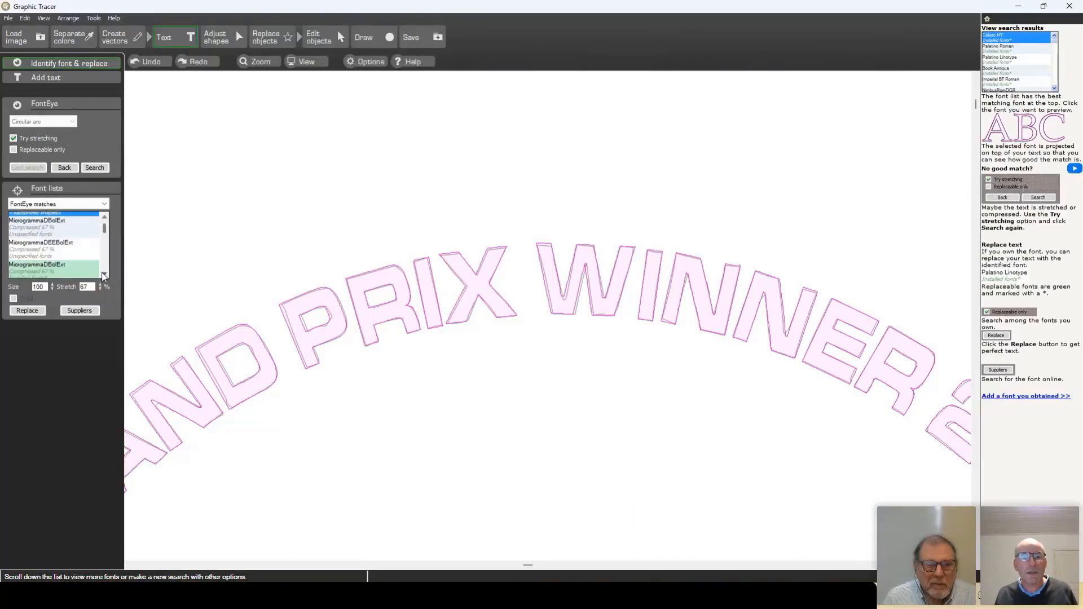
click(66, 238)
click(59, 242)
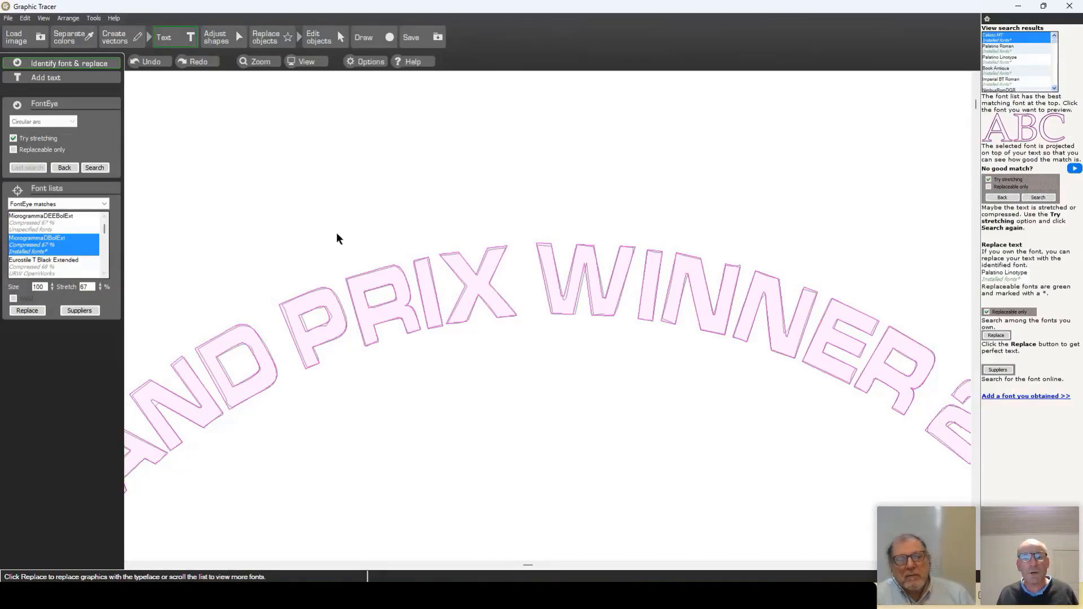
click(22, 311)
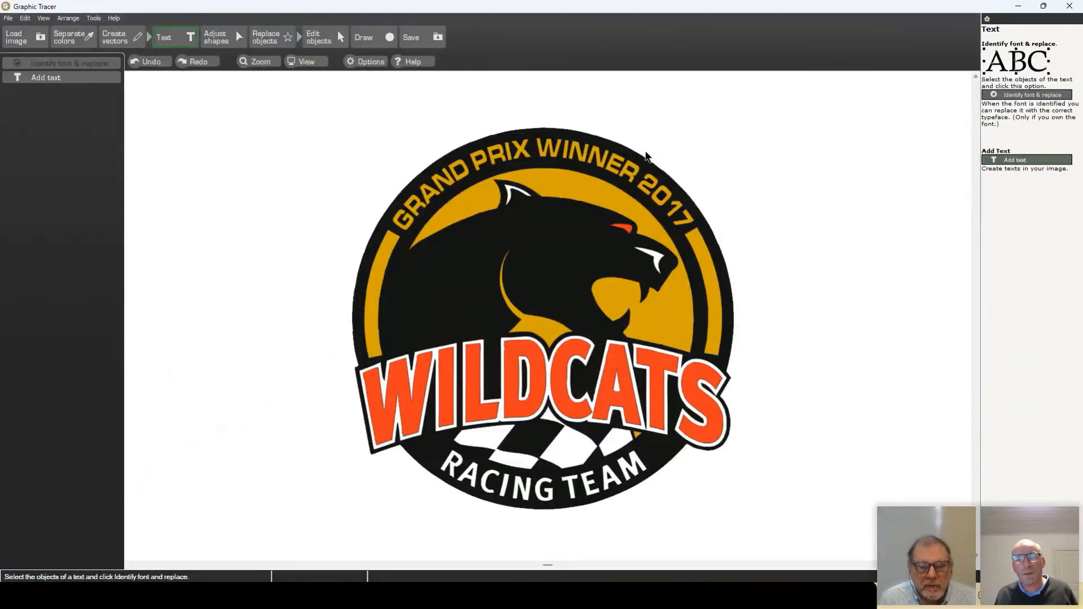
Inspect the replaced GRAND PRIX lettering up close in the logo, and return to a view of the whole arched text.
scroll(513, 155, up, 6)
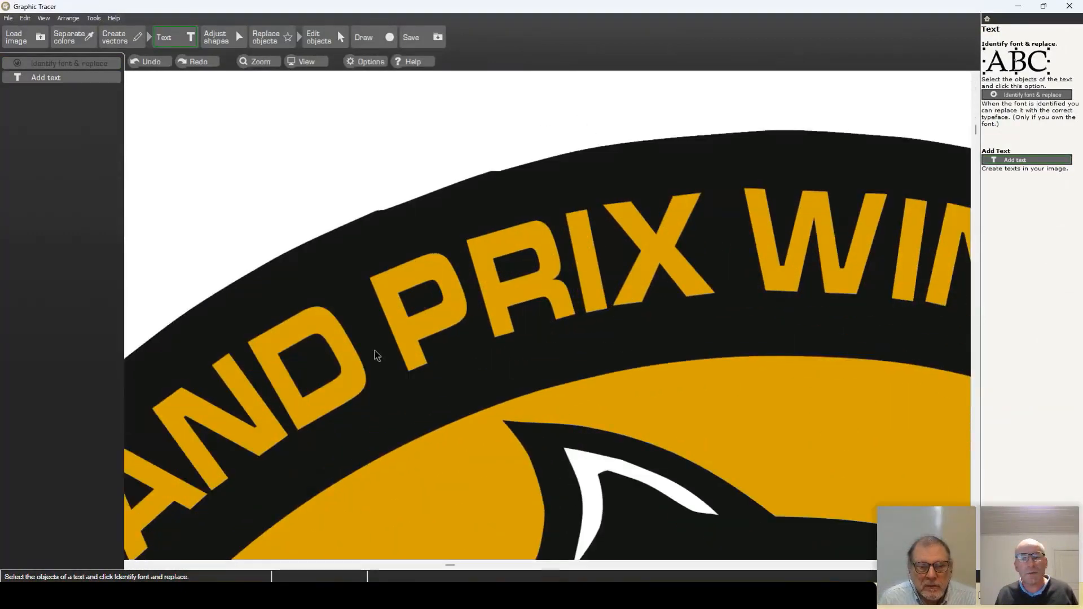
scroll(368, 355, up, 2)
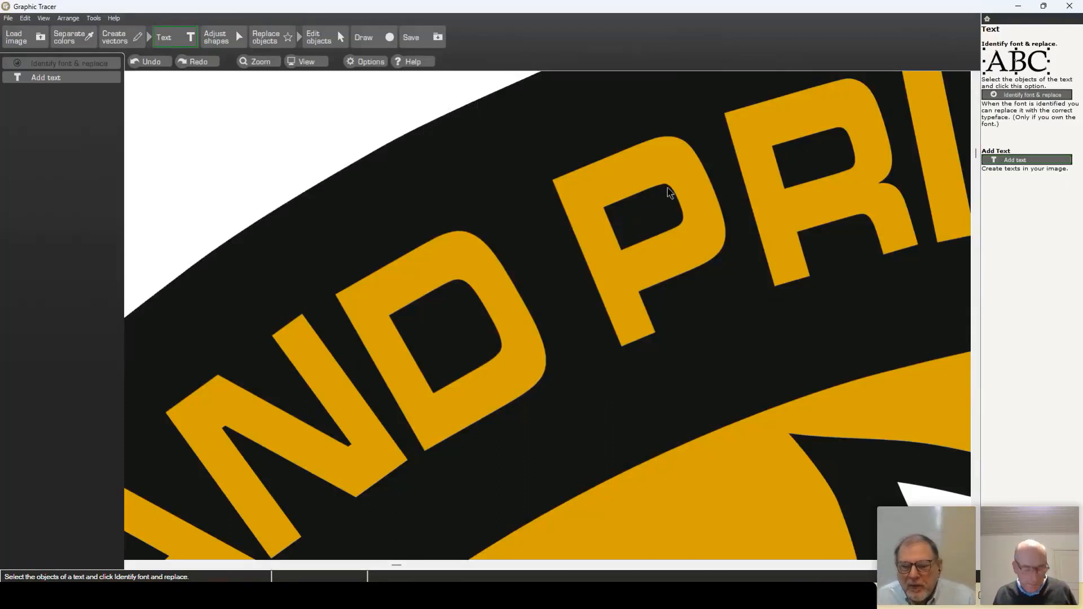
scroll(547, 320, down, 1)
scroll(547, 320, down, 2)
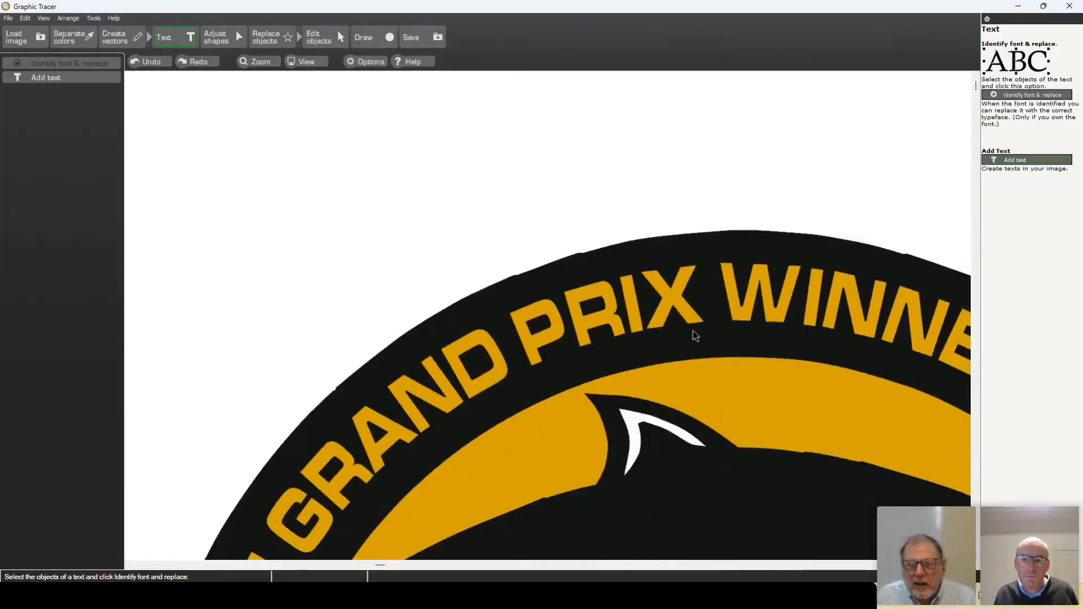
scroll(551, 318, down, 1)
scroll(551, 318, down, 1)
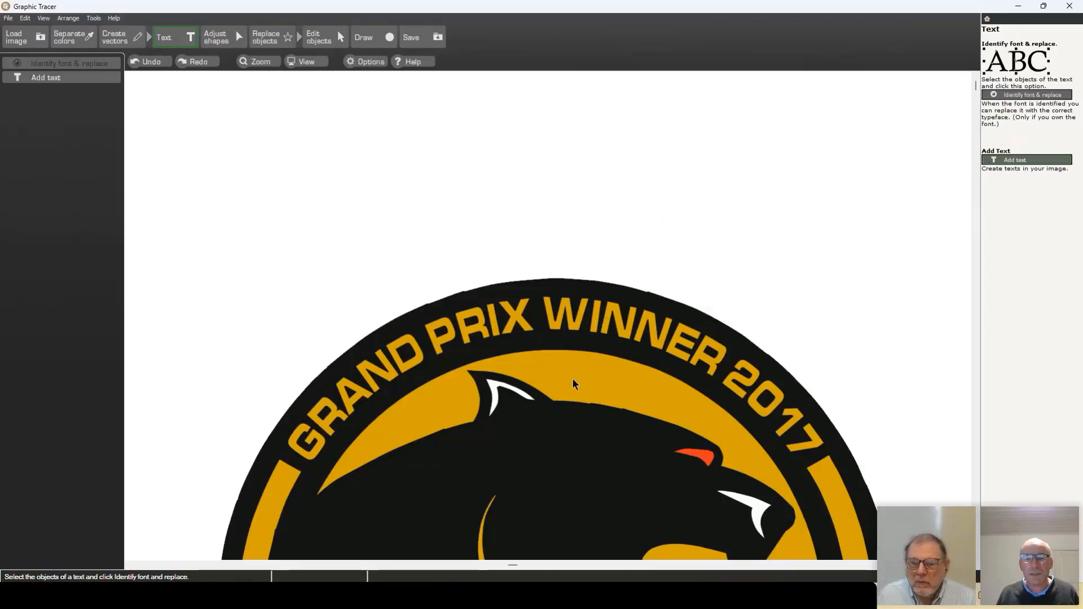
Start font identification on the whole arched GRAND PRIX WINNER 2017 text, excluding the ear and eye shapes caught in the selection.
key(F4)
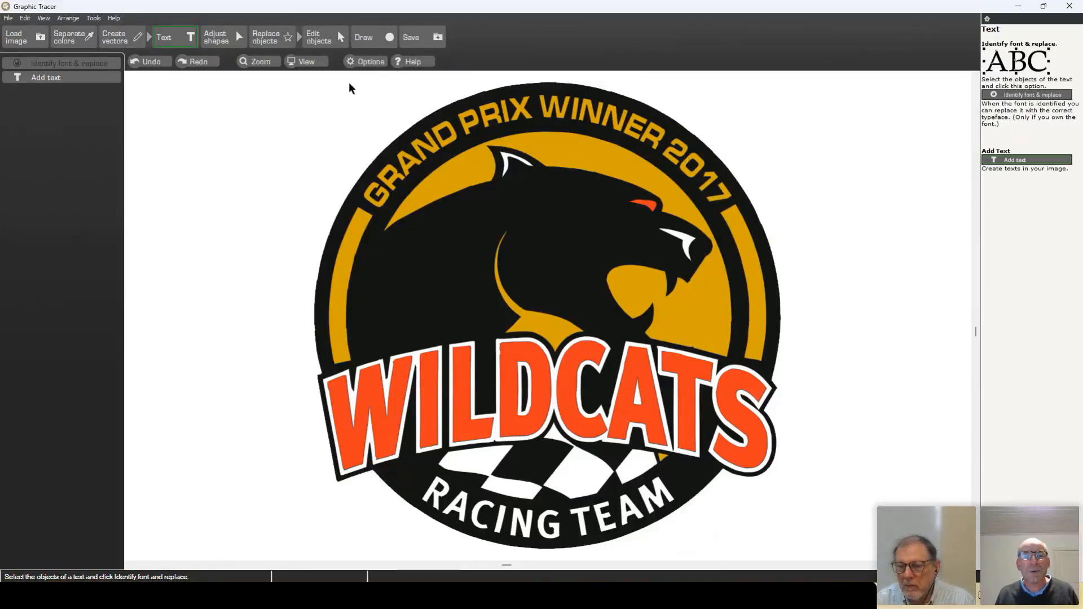
drag(351, 79, 763, 211)
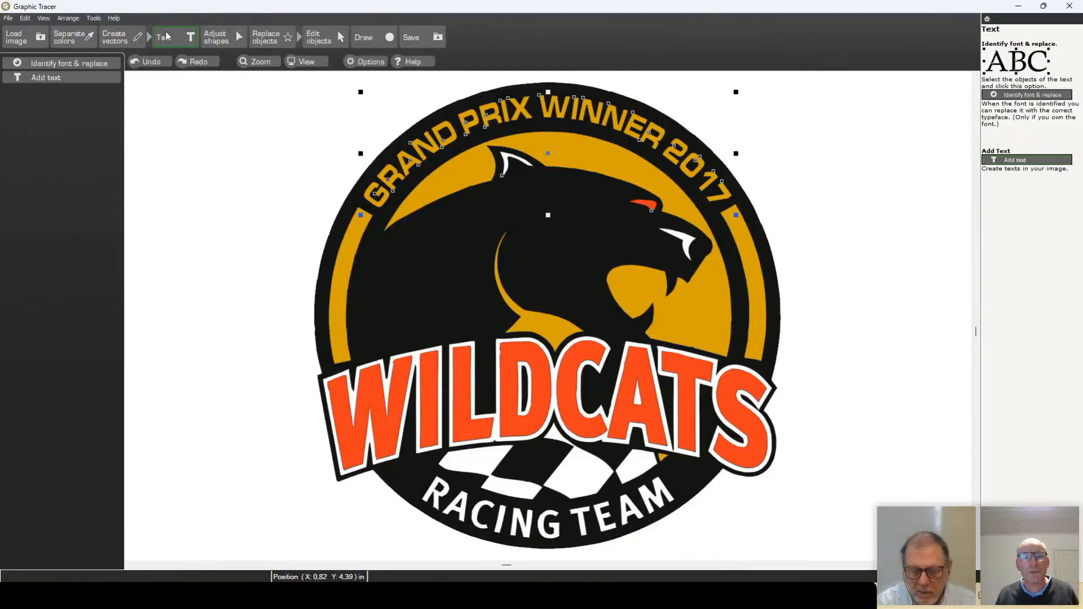
click(89, 63)
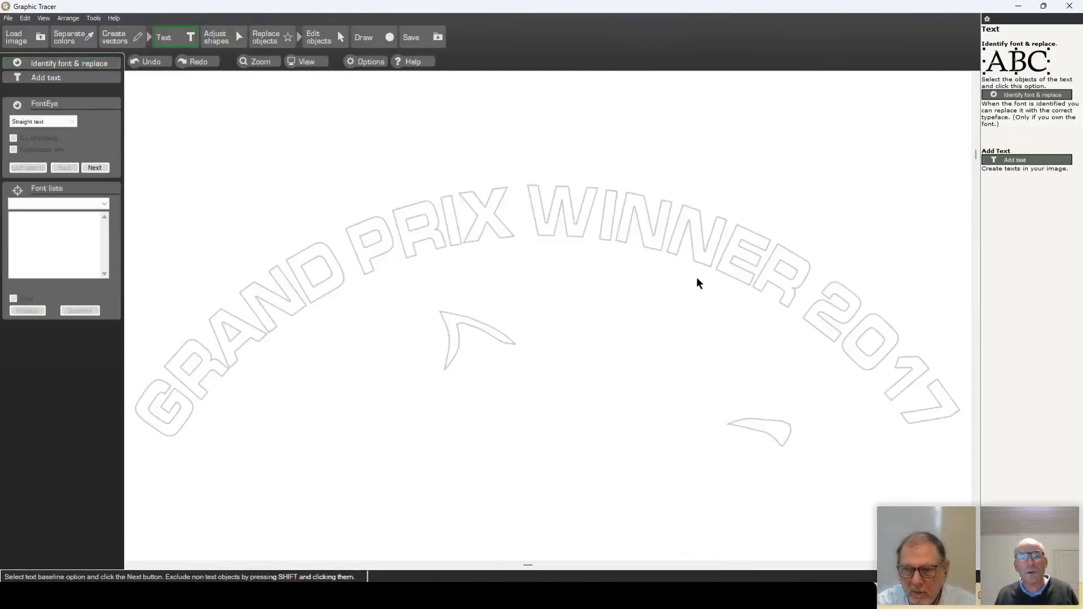
shift+click(771, 435)
shift+click(503, 333)
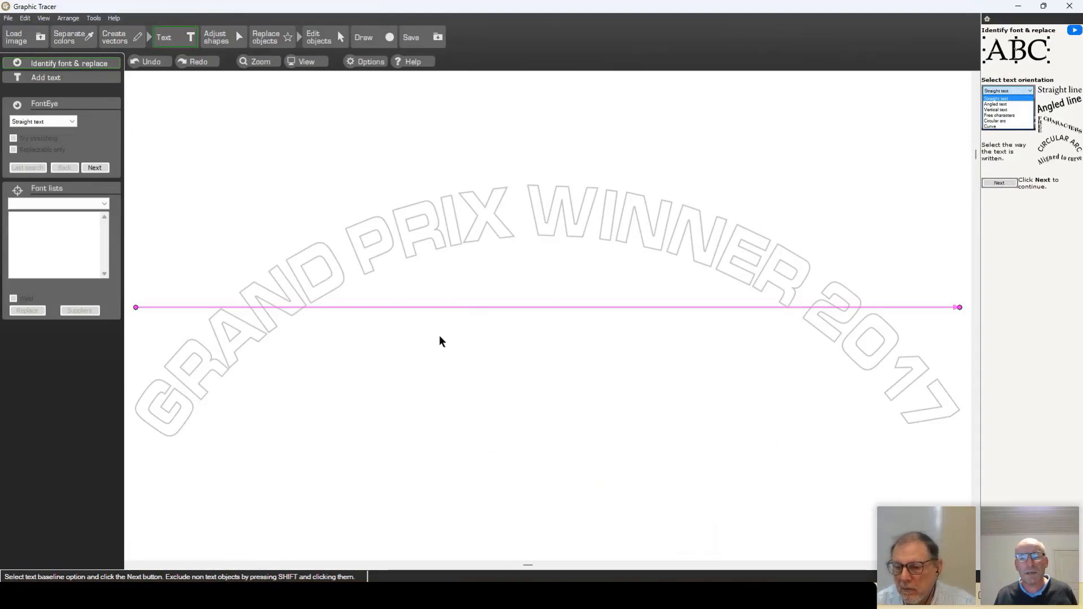
Set the text orientation to Circular arc, fit the arc to the baseline at the G, and continue to the character check.
click(57, 121)
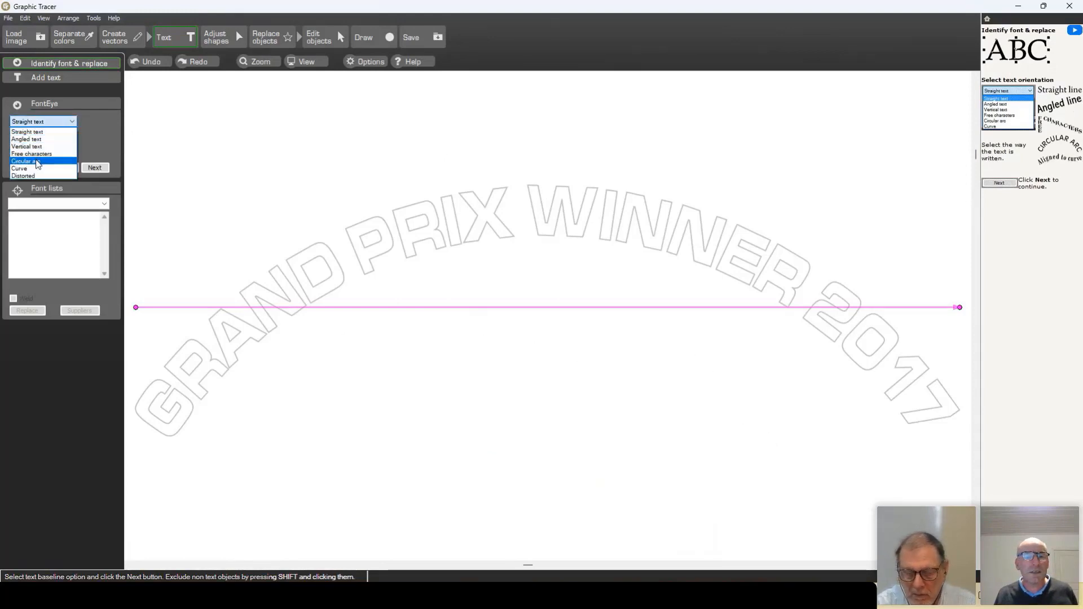
click(37, 162)
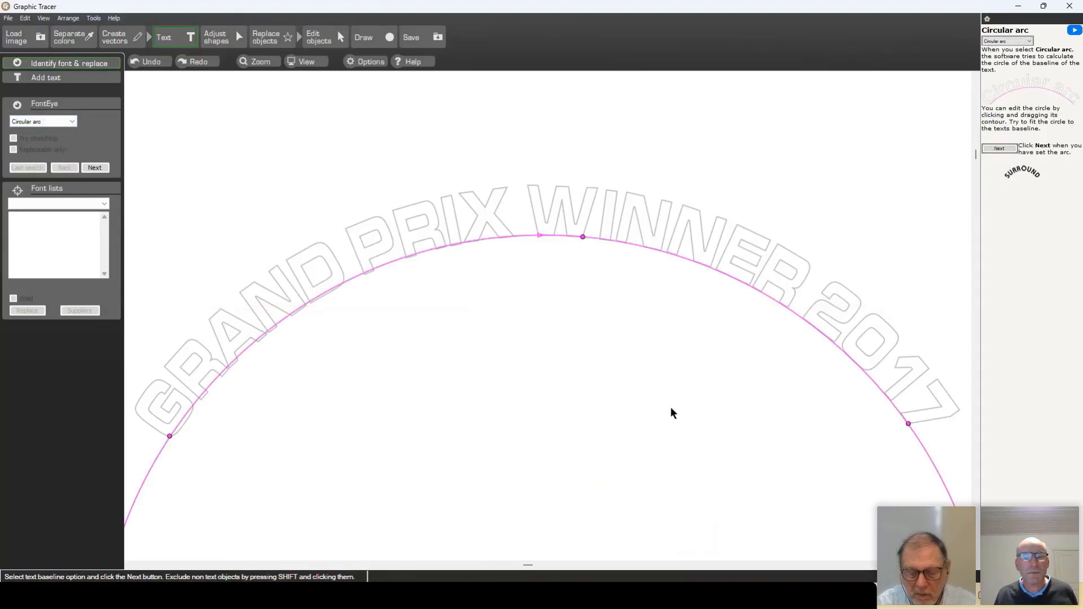
drag(168, 441, 167, 444)
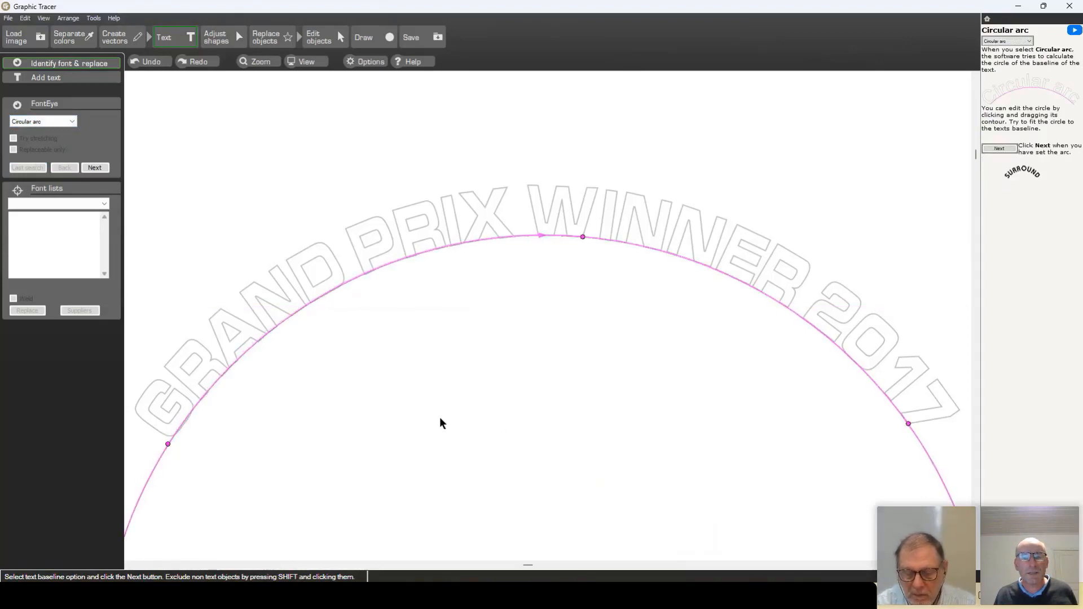
click(95, 167)
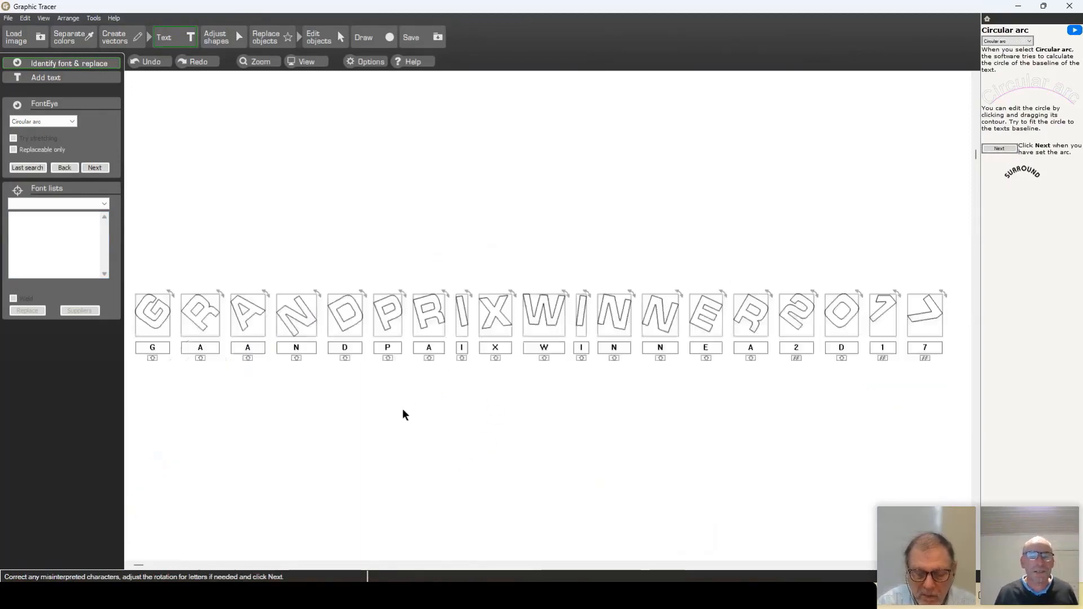
Correct the misinterpreted characters to R in GRAND, PRIX and WINNER, and to 0 in the year.
text(R)
key(Tab)
key(Tab)
key(Tab)
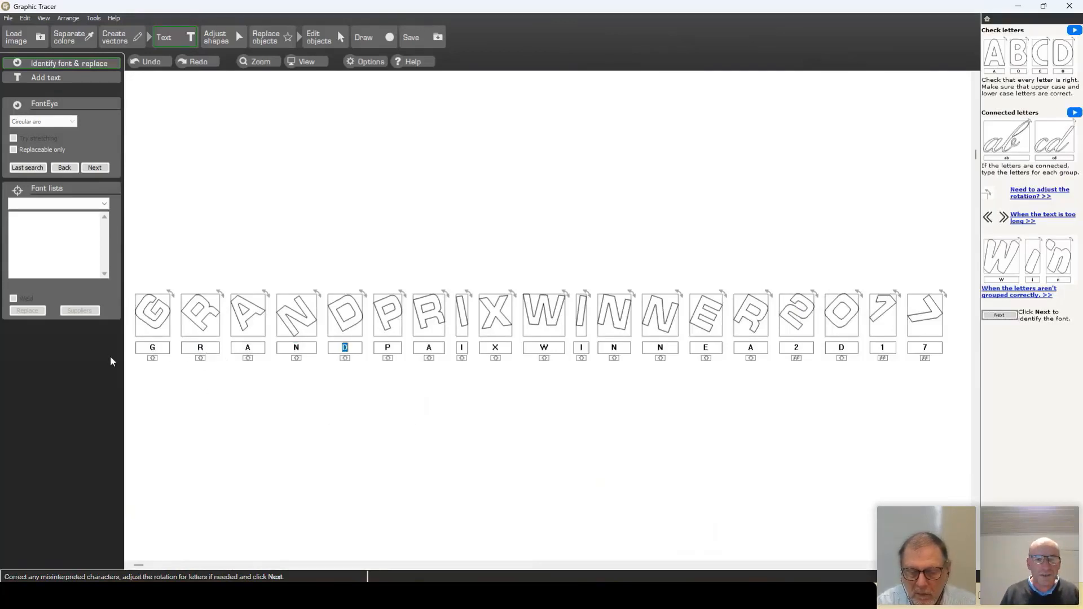
key(Tab)
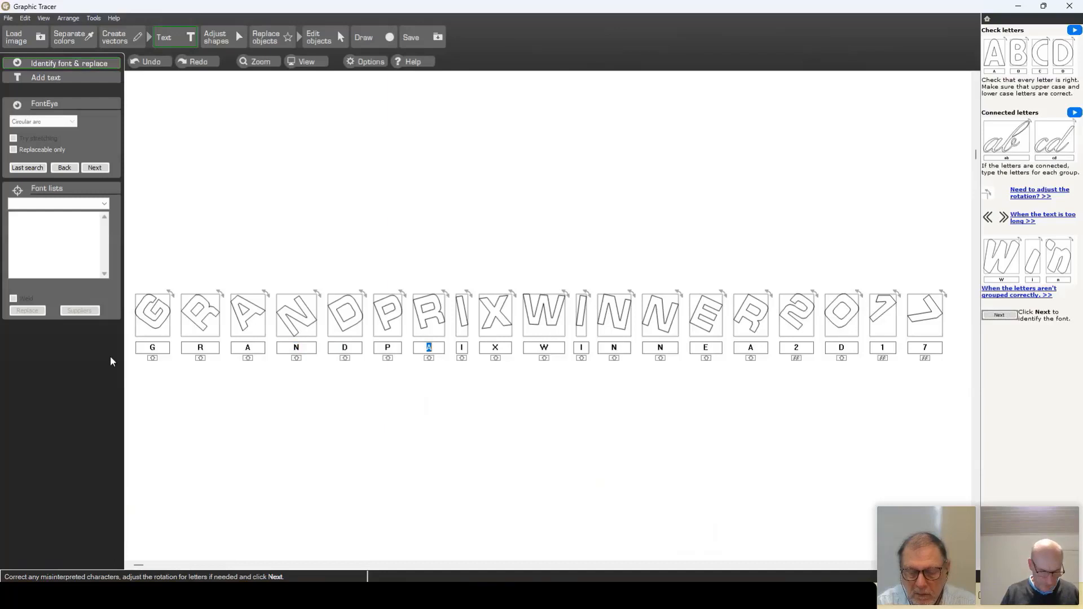
text(R)
key(Tab)
key(Tab)
key(Tab)
key(Tab)
key(Tab)
key(Tab)
key(Tab)
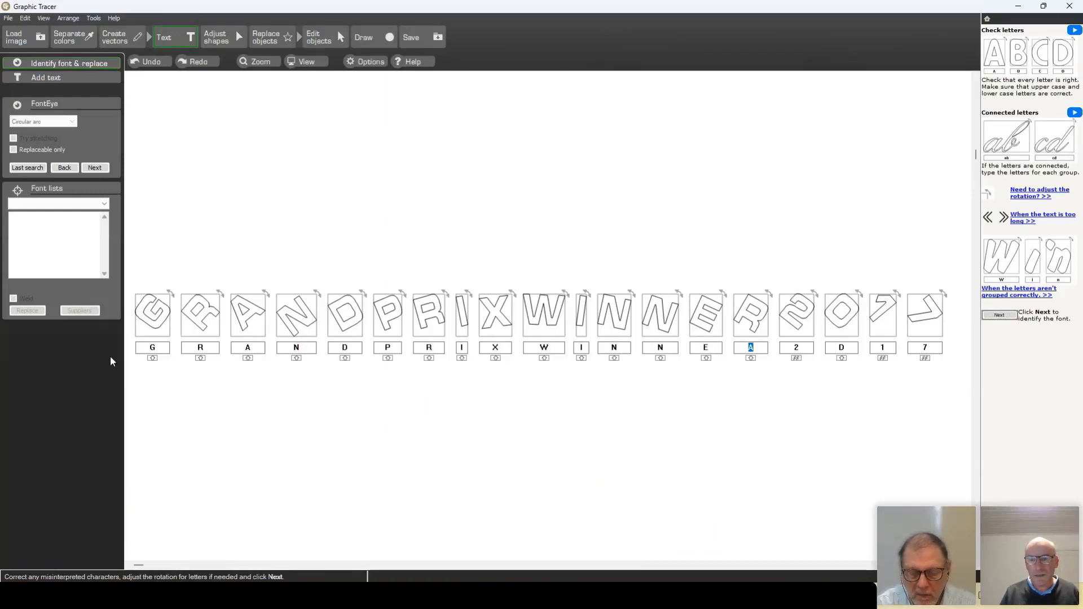
text(R)
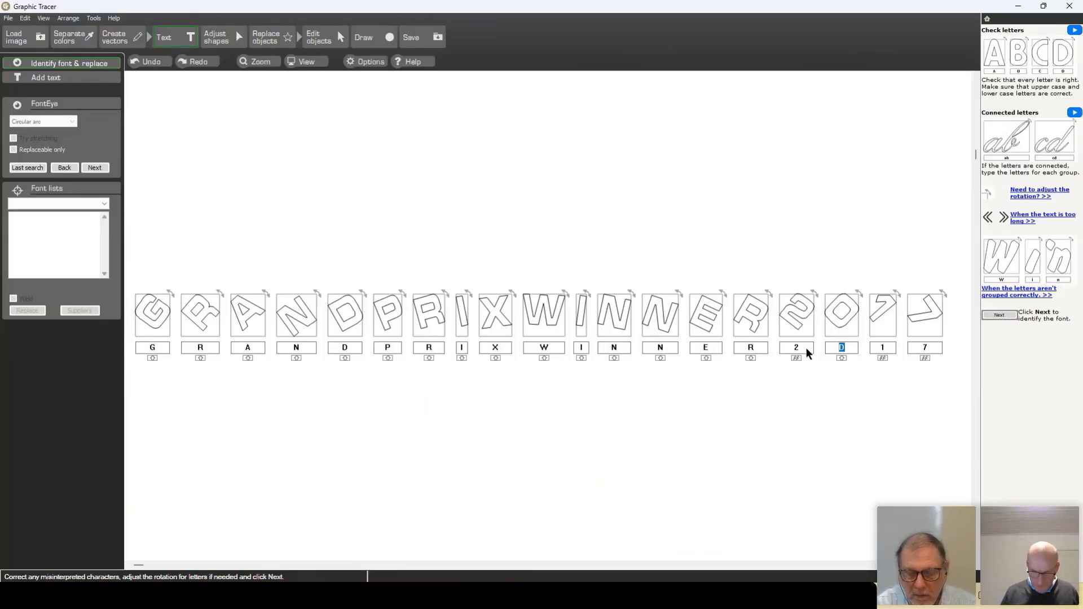
text(0)
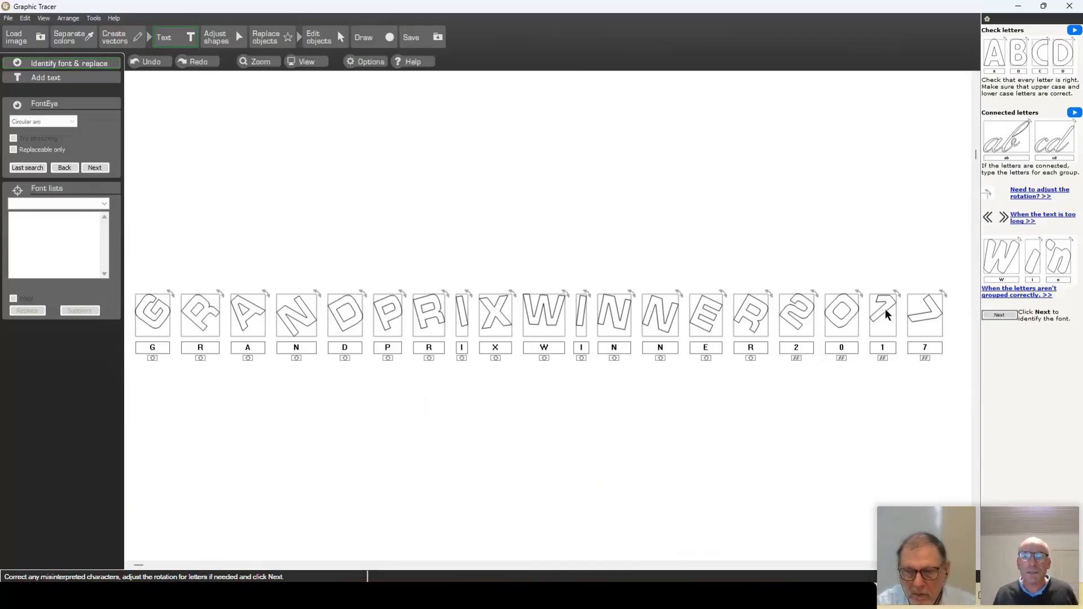
Change the last two digits of the year to 23 and bring up the font matches of the last search.
double_click(888, 348)
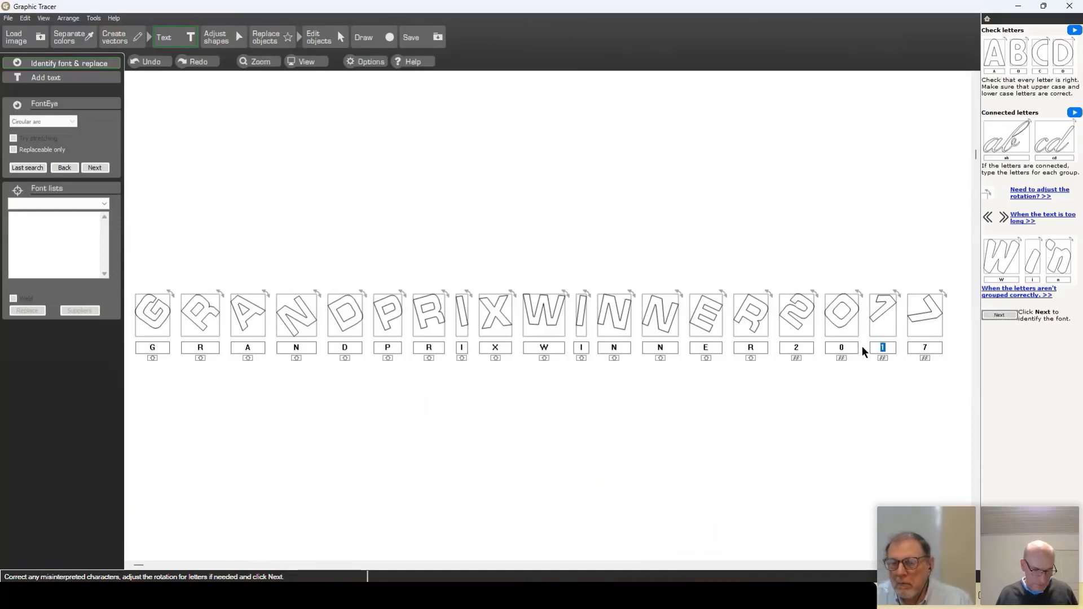
text(2)
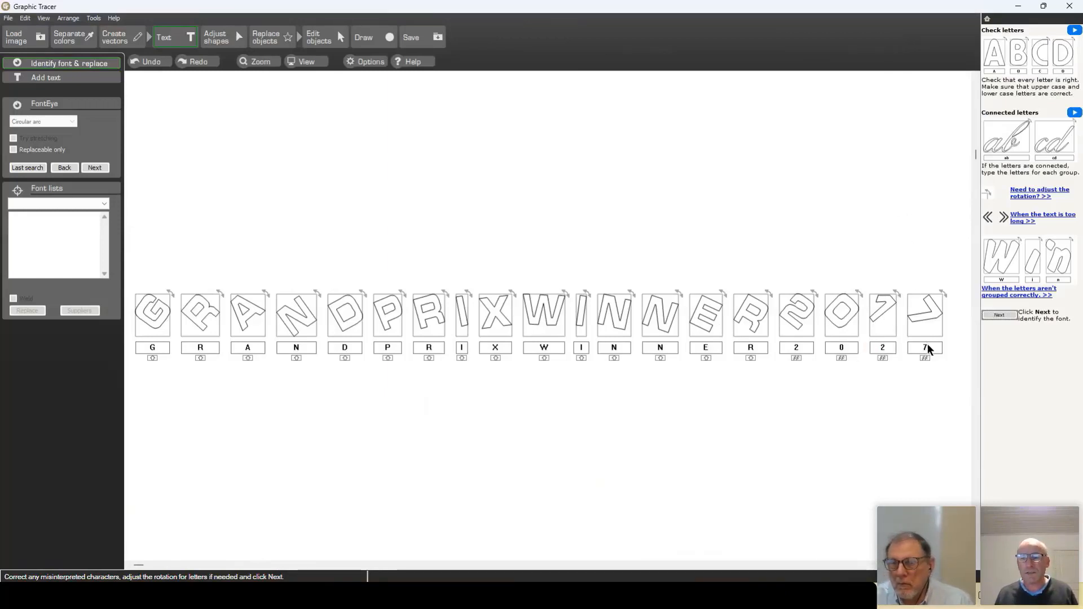
text(3)
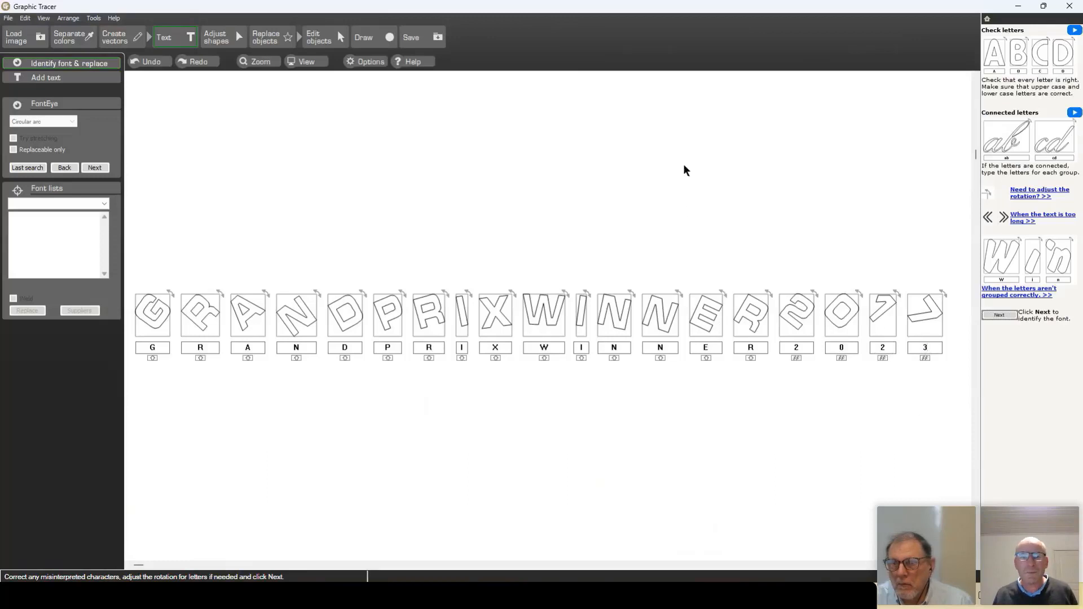
click(26, 168)
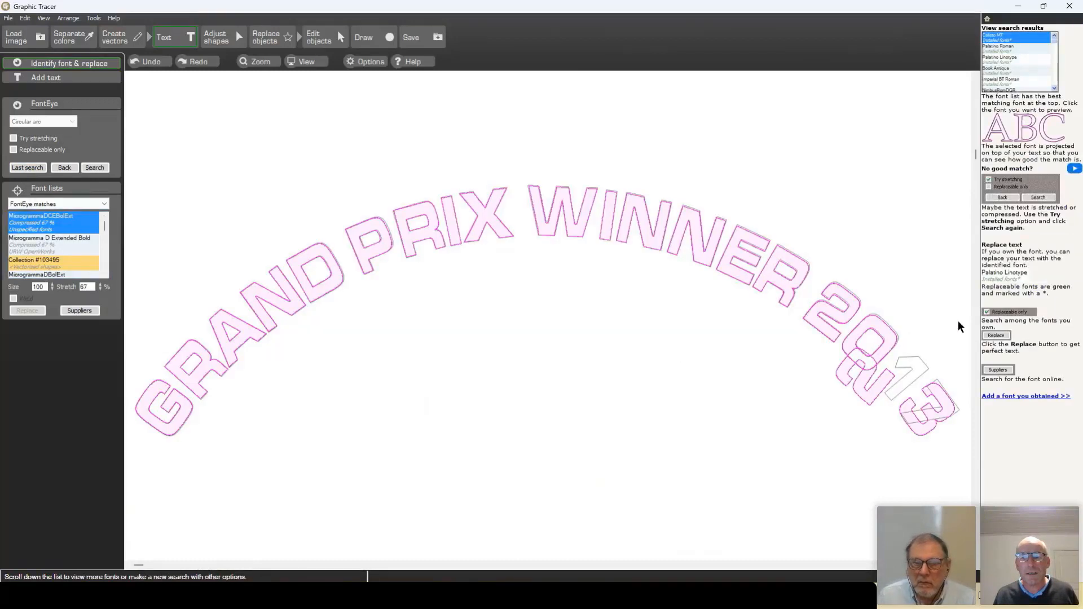
Rotate the misplaced second 2 of the year so it lines up along the arc.
click(879, 385)
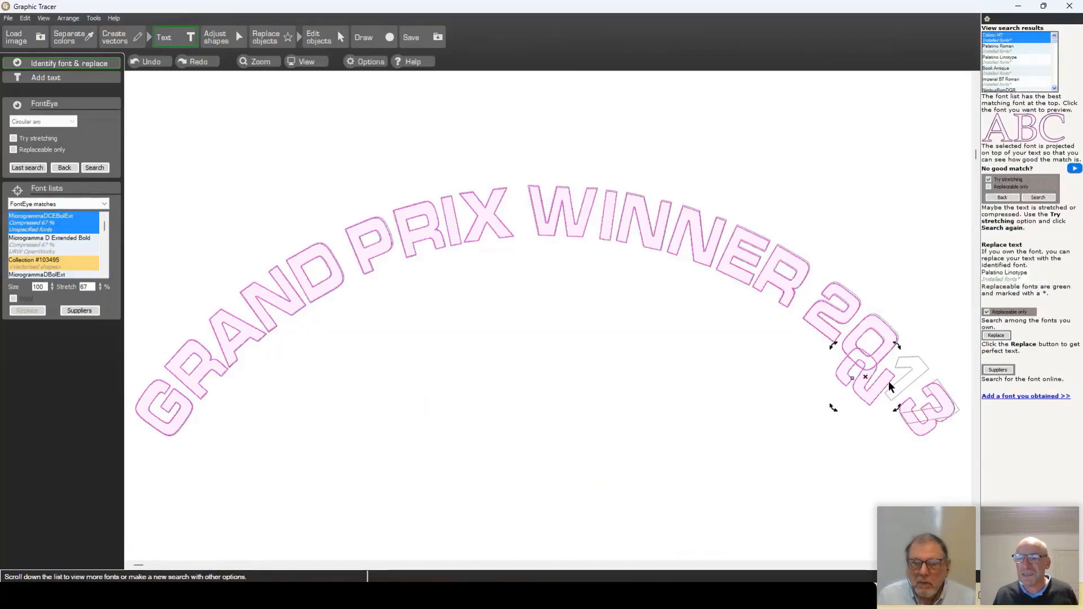
drag(898, 345, 863, 405)
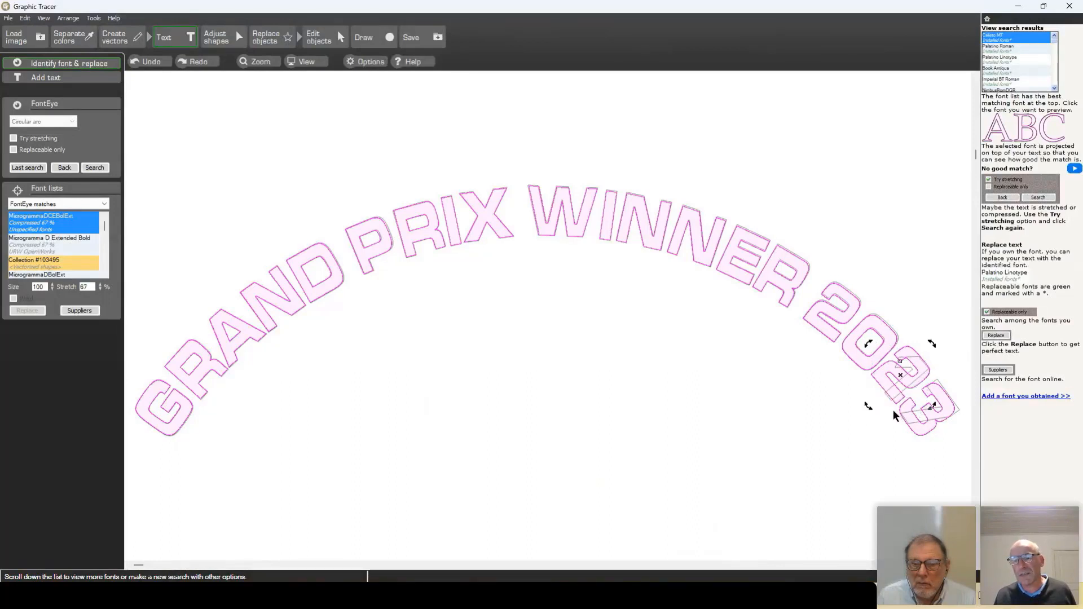
click(875, 427)
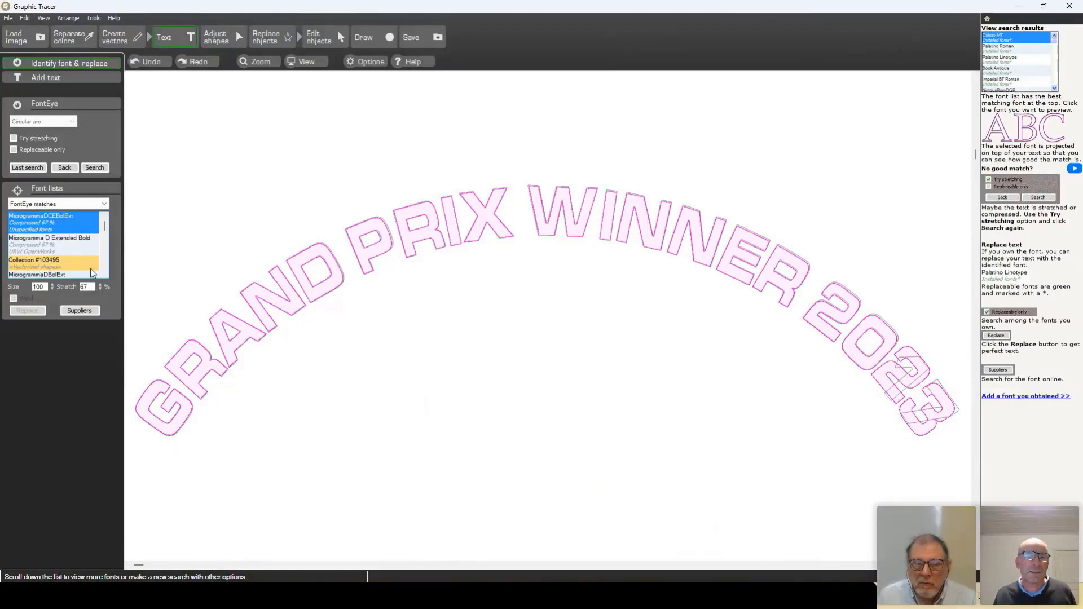
Choose the installed MicrogrammaDBolExt match and replace the arched text with it, reading GRAND PRIX WINNER 2023.
click(106, 274)
click(106, 275)
click(105, 274)
click(106, 275)
click(105, 275)
click(106, 274)
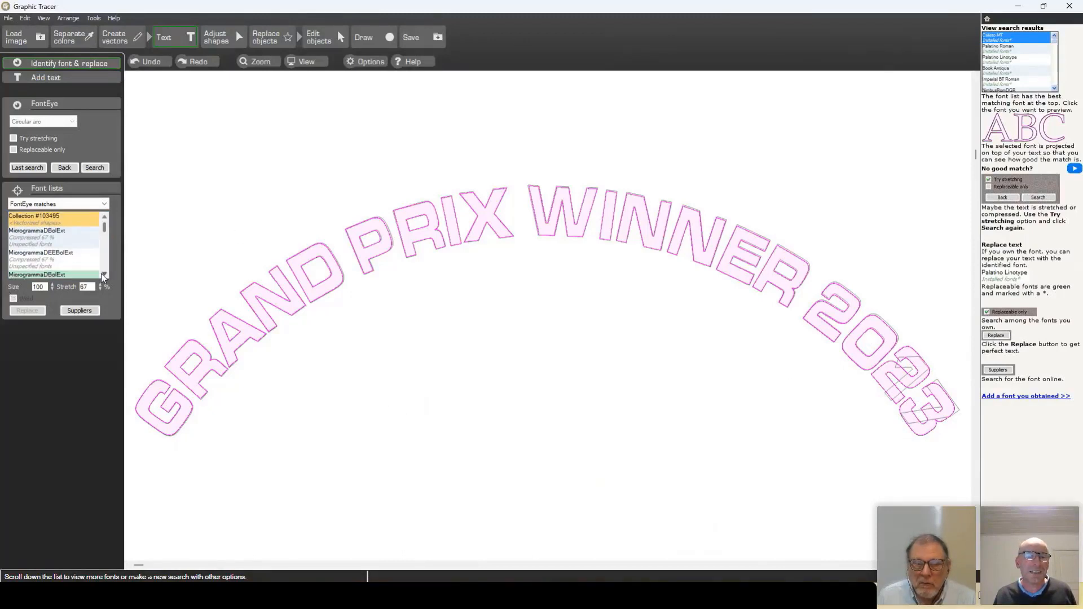
click(106, 274)
click(106, 274)
click(62, 267)
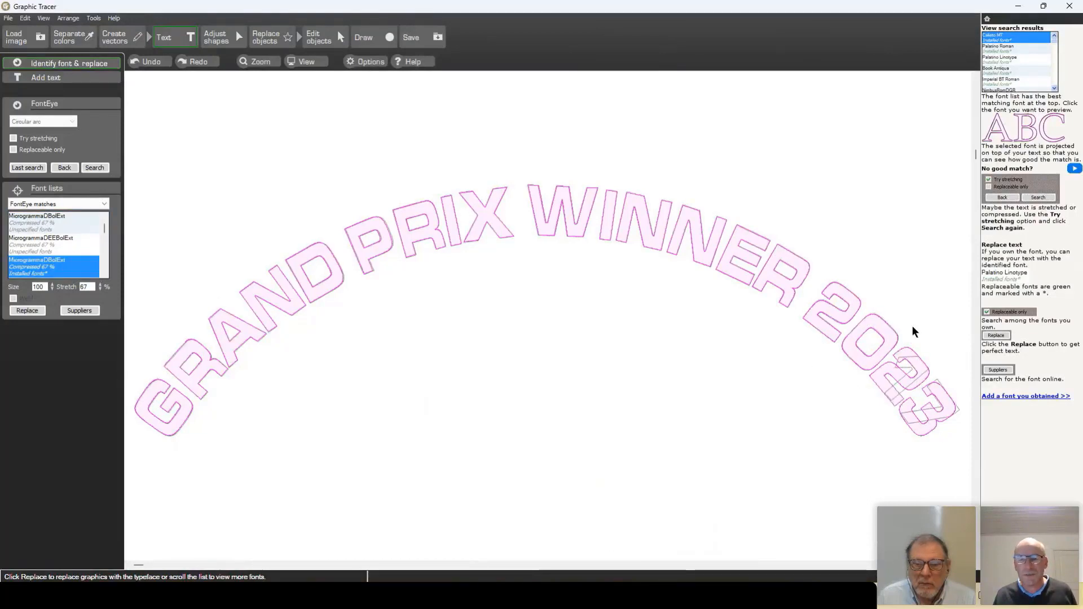
click(32, 310)
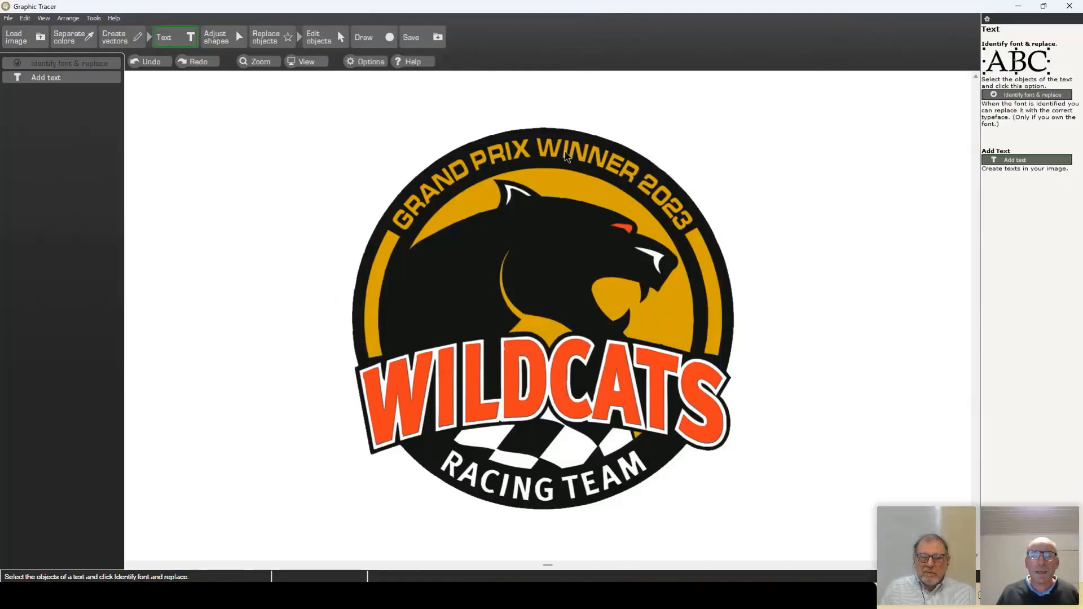
Start font identification on the RACING TEAM text with a Circular arc baseline, adjusting the arc's end at the M.
click(393, 416)
drag(416, 531, 680, 440)
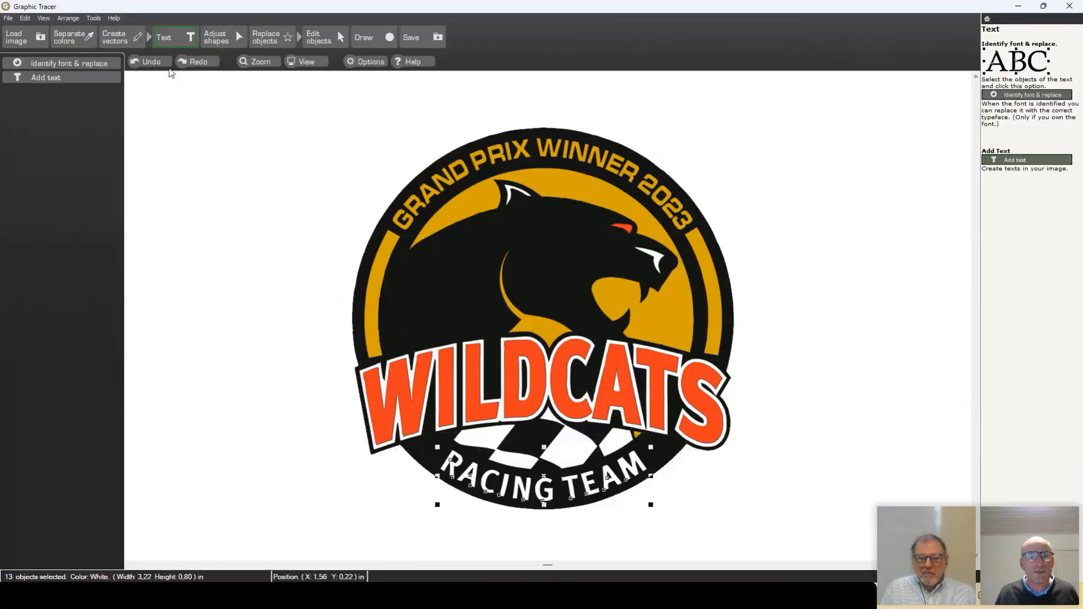
click(95, 64)
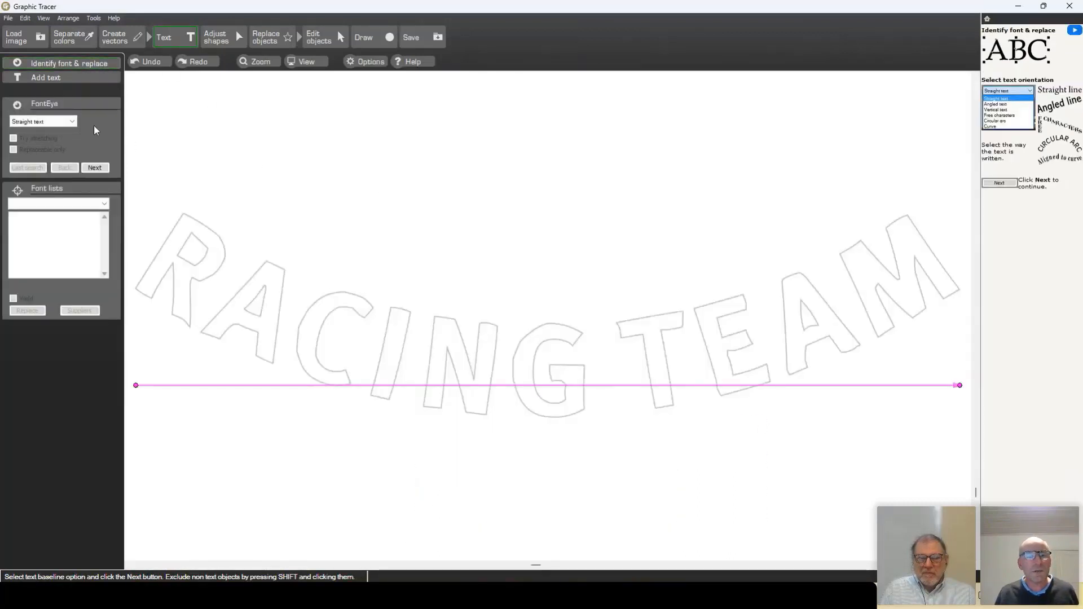
click(69, 121)
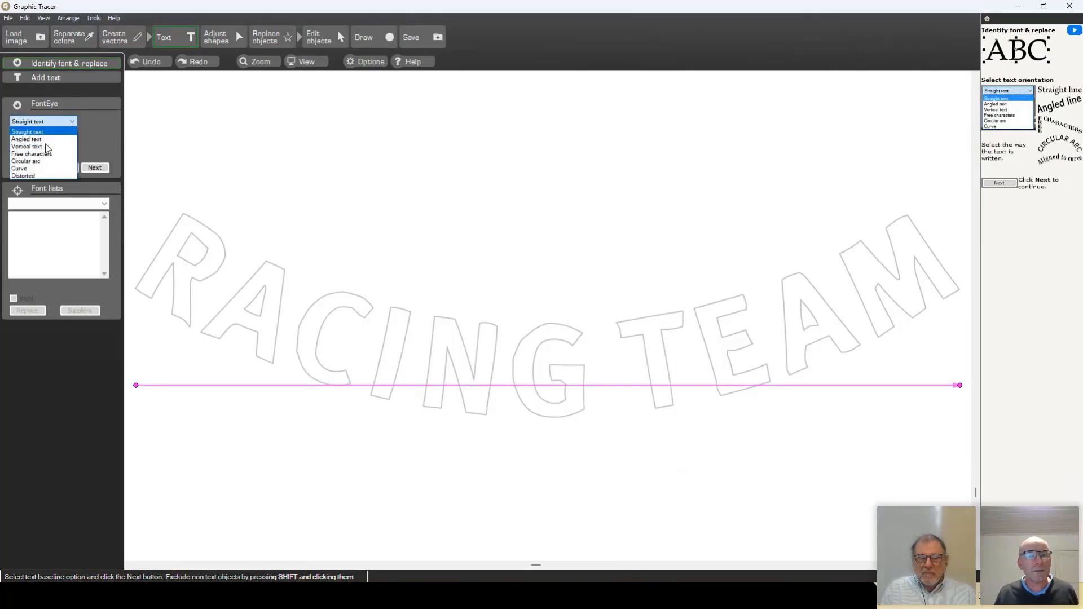
click(35, 162)
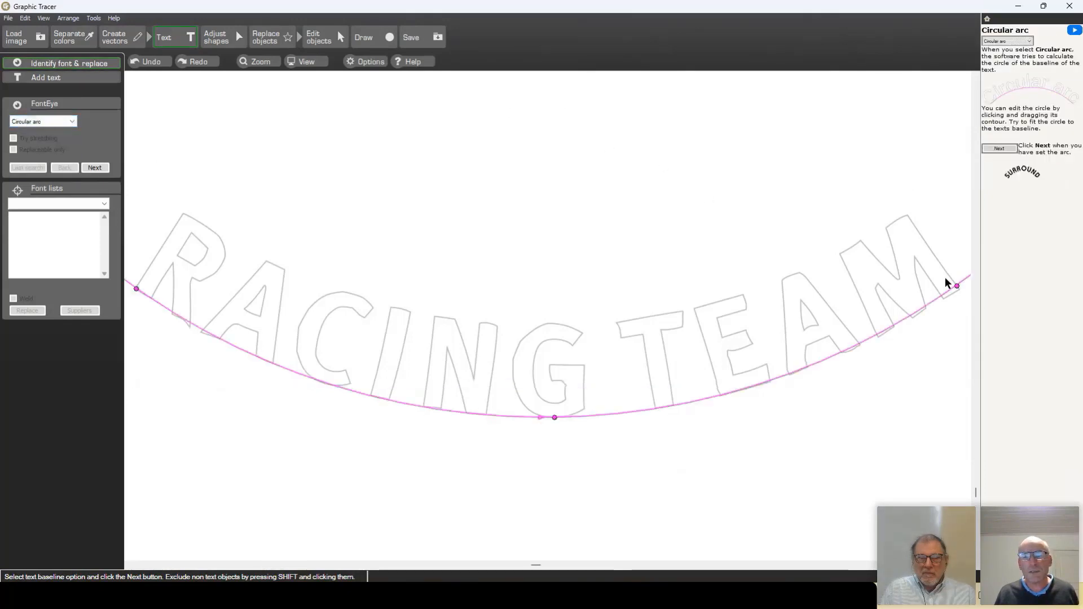
drag(956, 284, 961, 288)
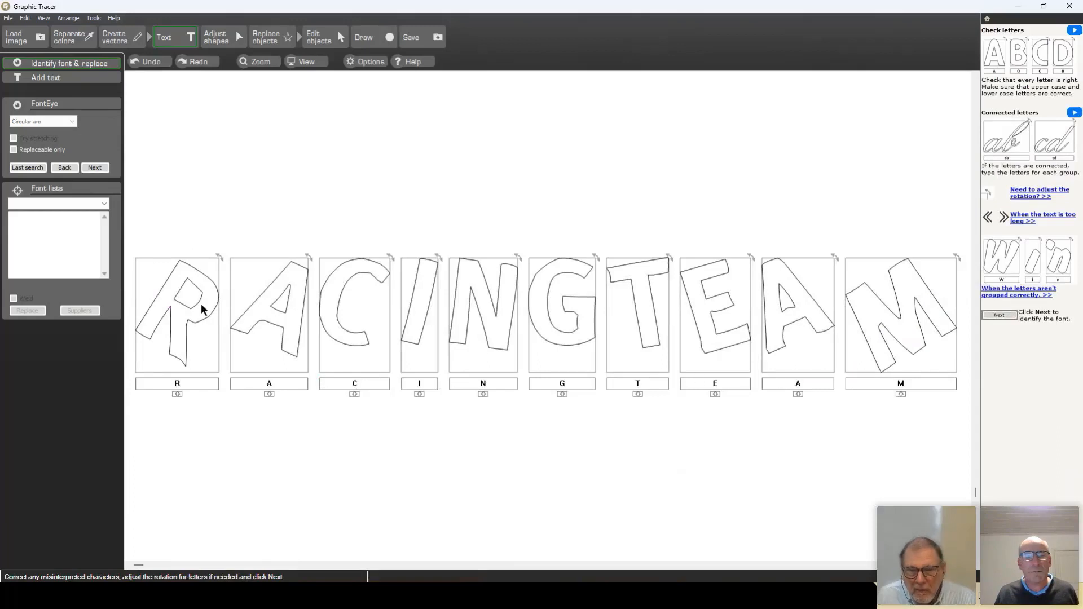
Identify the RACING TEAM font and replace the text with the installed MetaPlus Bold match at size 99%.
click(97, 168)
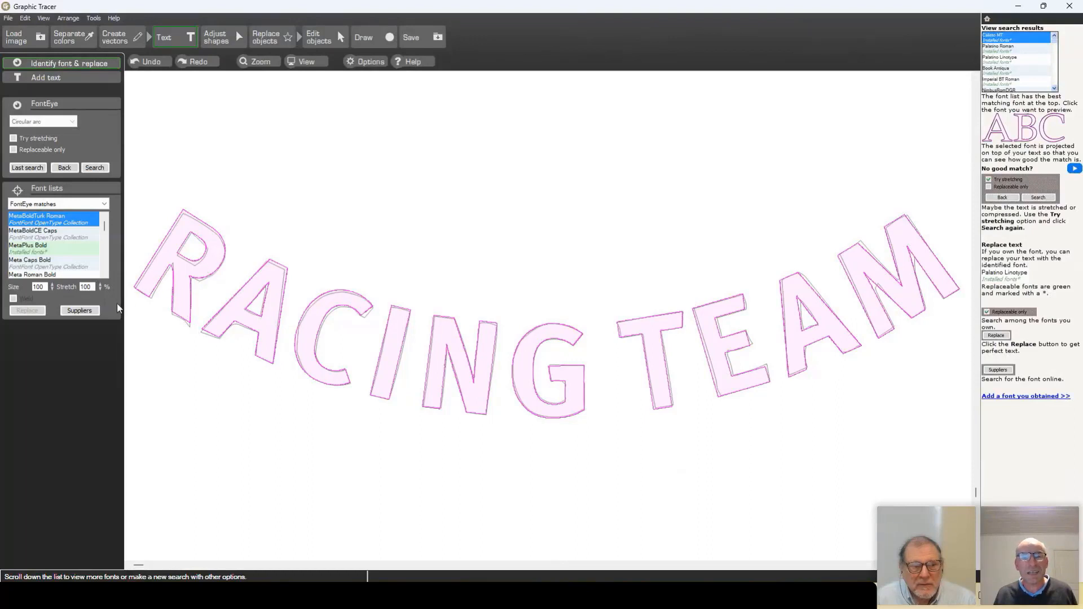
click(50, 252)
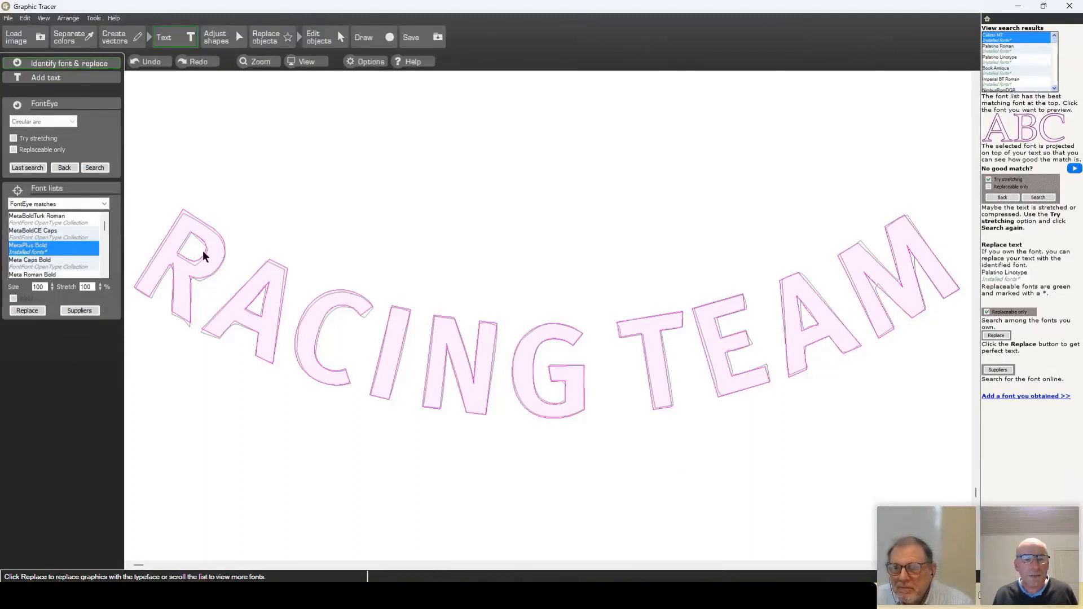
click(52, 290)
click(52, 289)
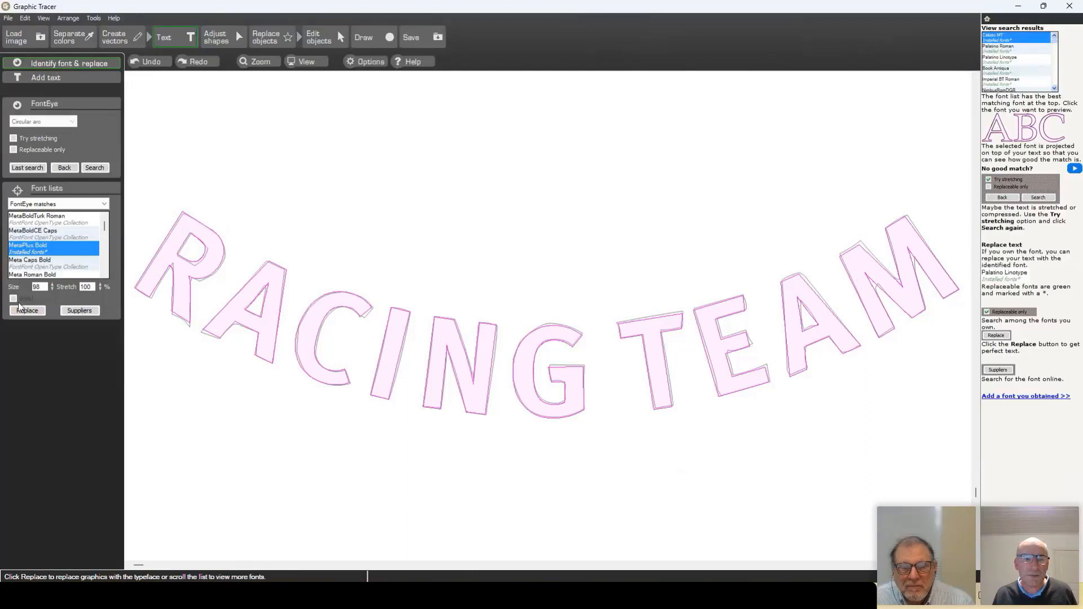
click(52, 284)
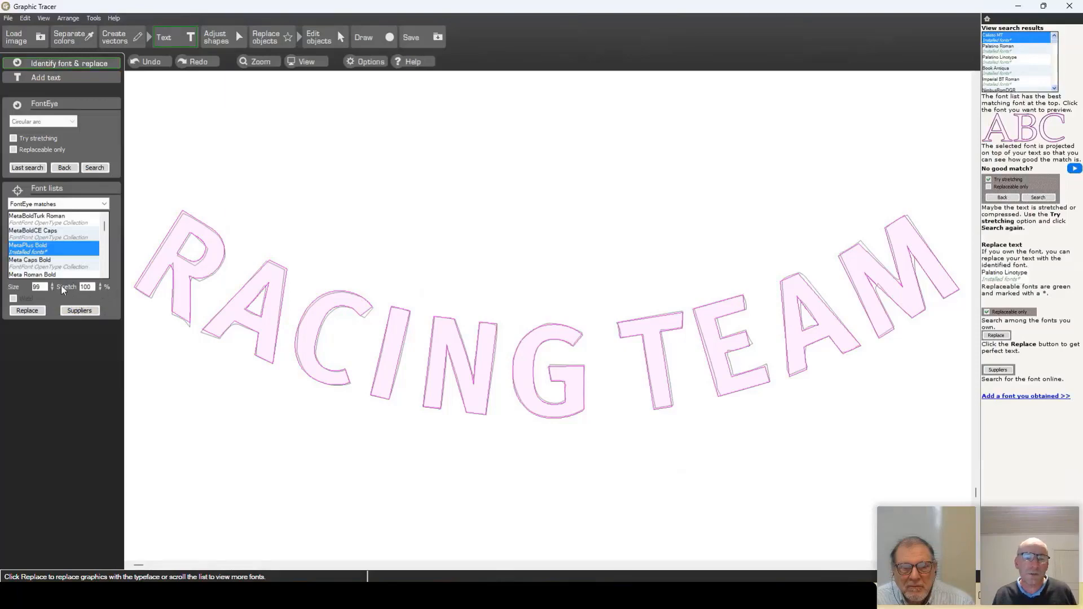
click(28, 313)
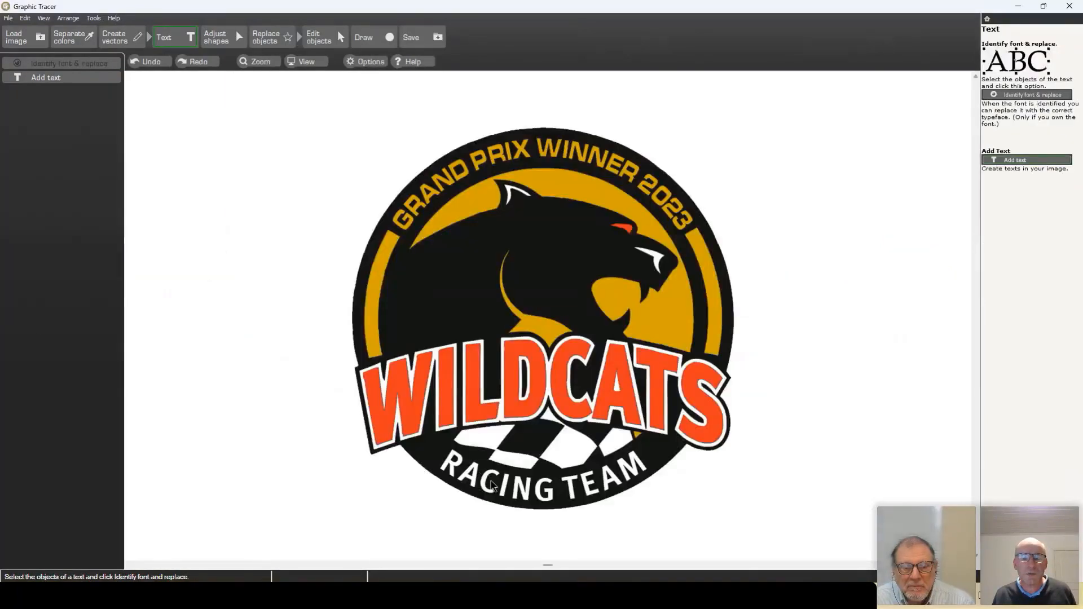
Select all the red WILDCATS letters and start font identification and replacement on them.
click(390, 434)
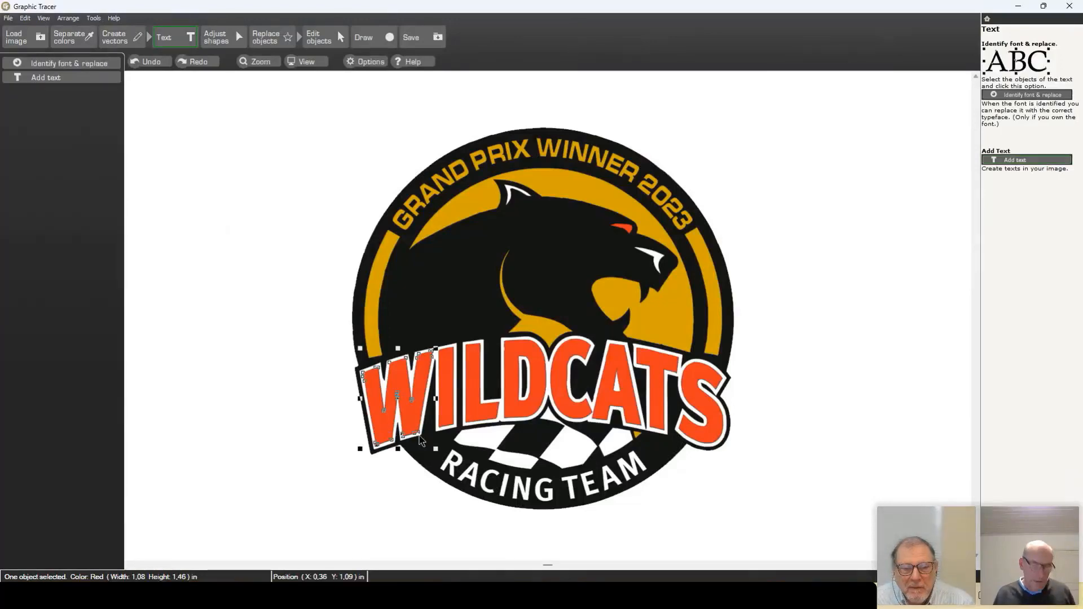
shift+click(451, 415)
shift+click(474, 414)
shift+click(528, 417)
shift+click(573, 408)
shift+click(611, 416)
shift+click(654, 419)
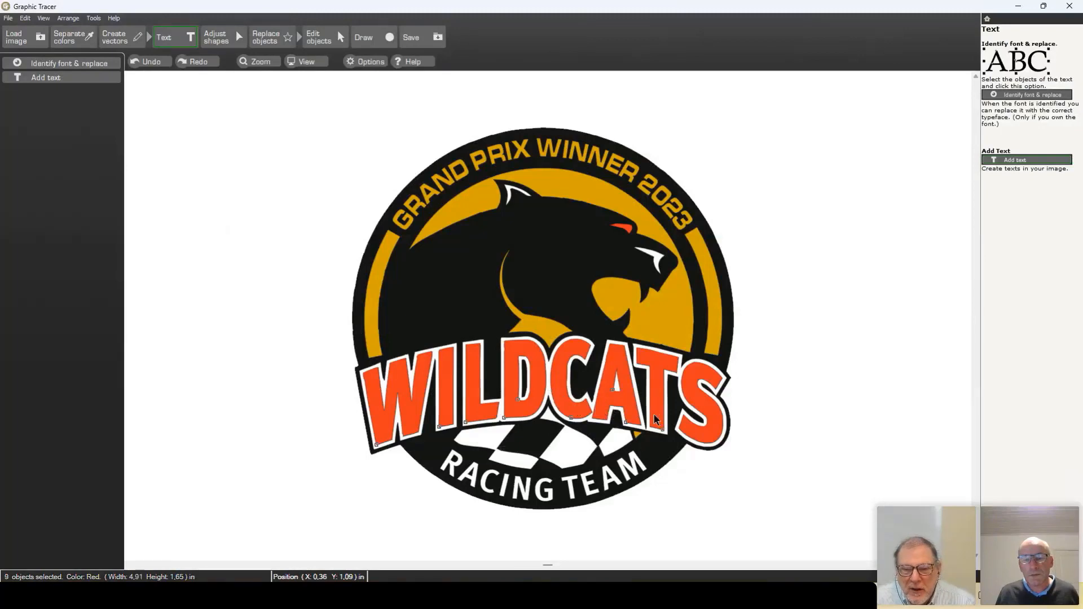
shift+click(699, 439)
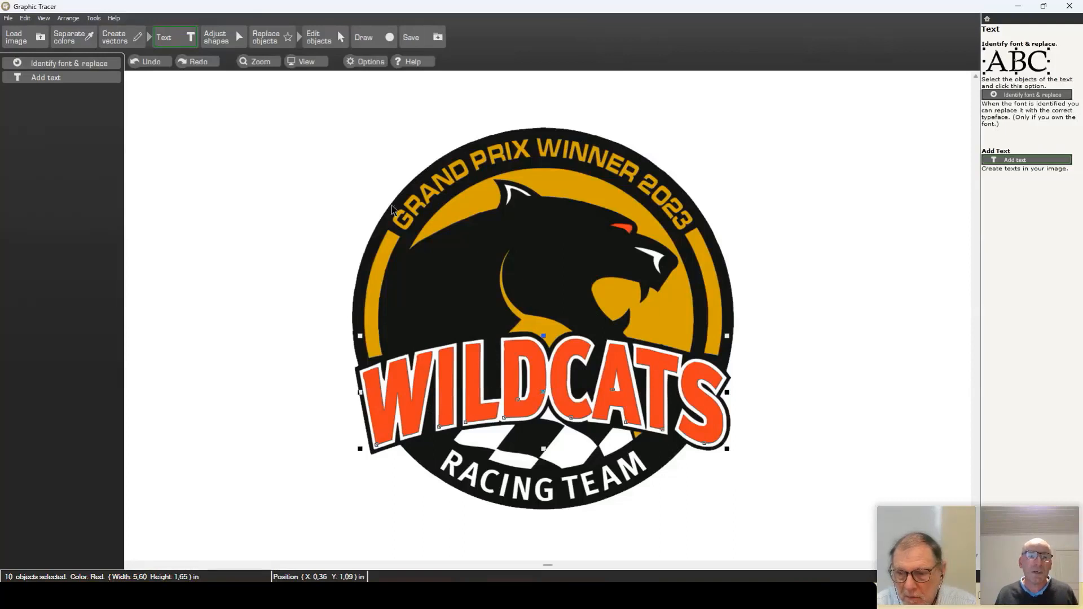
click(69, 63)
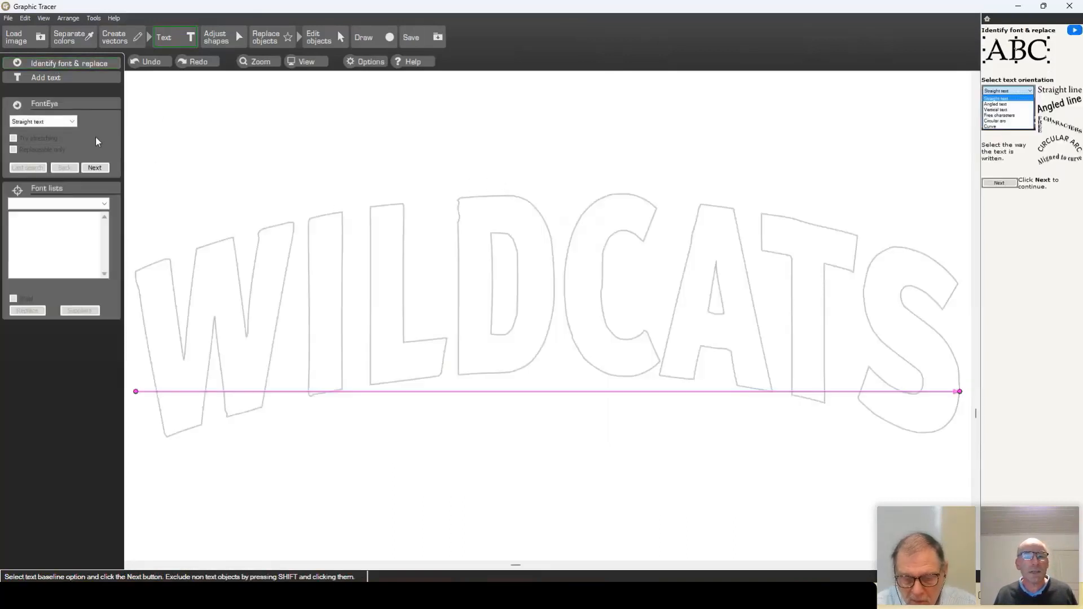
Set the text orientation to Distorted with the upward-arched distortion, and fit the lower arc to the bases of the WILDCATS letters.
click(45, 123)
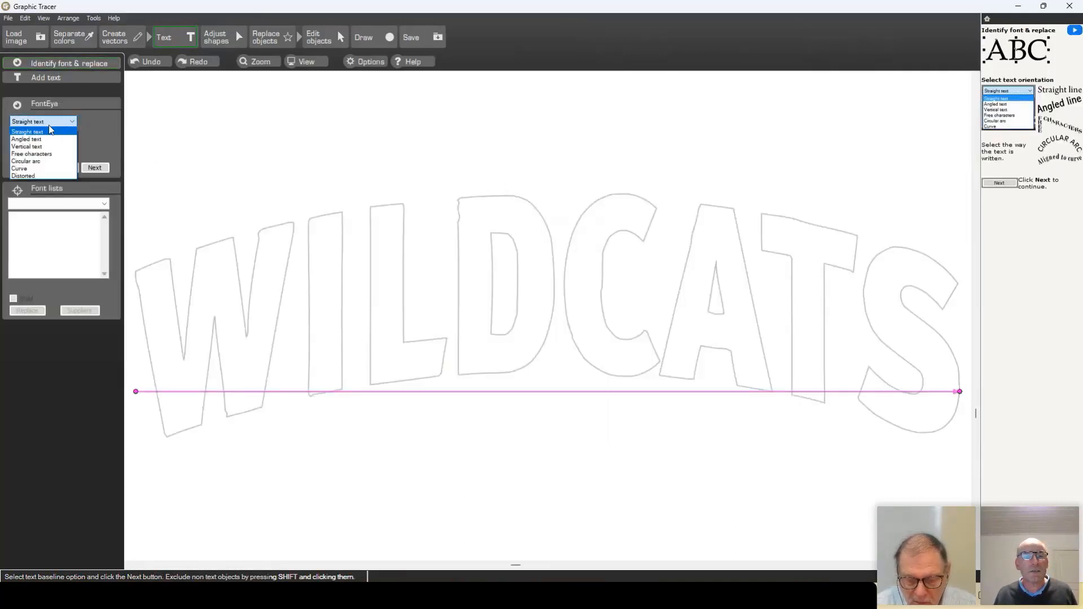
click(38, 176)
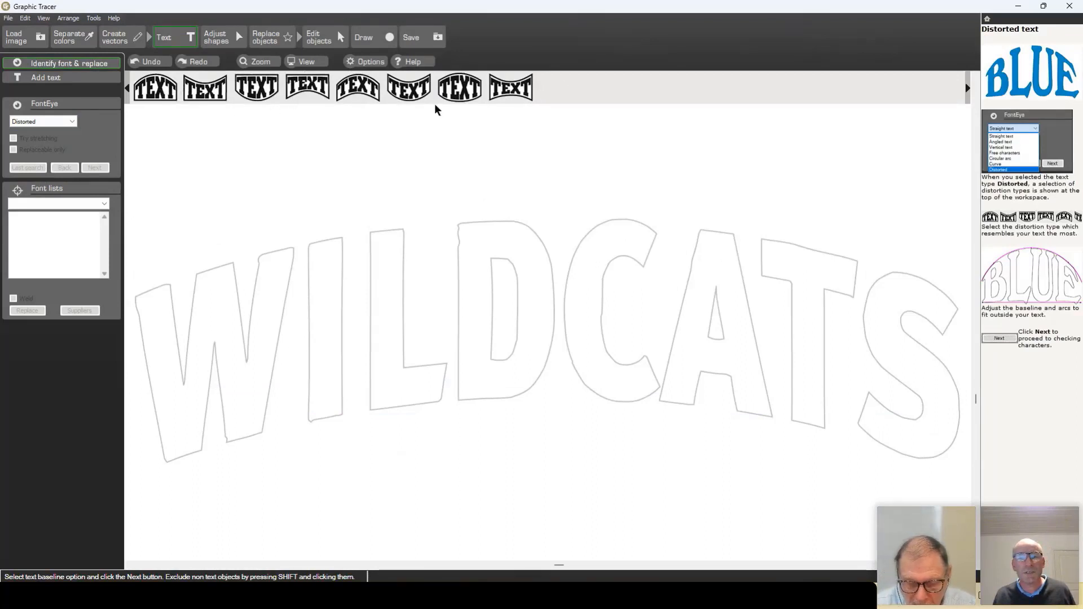
click(361, 90)
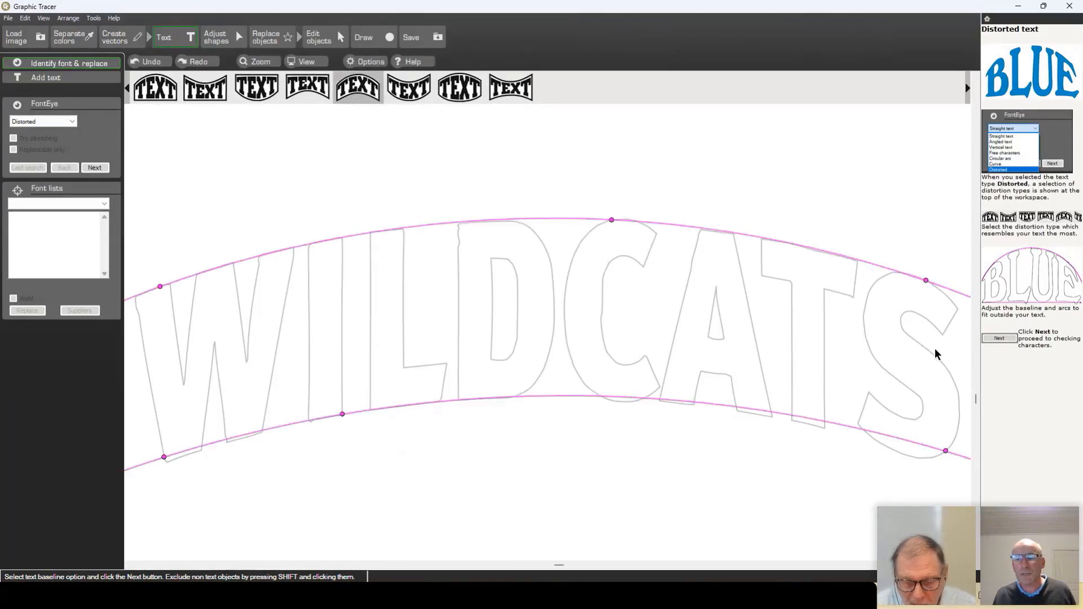
drag(947, 451, 939, 464)
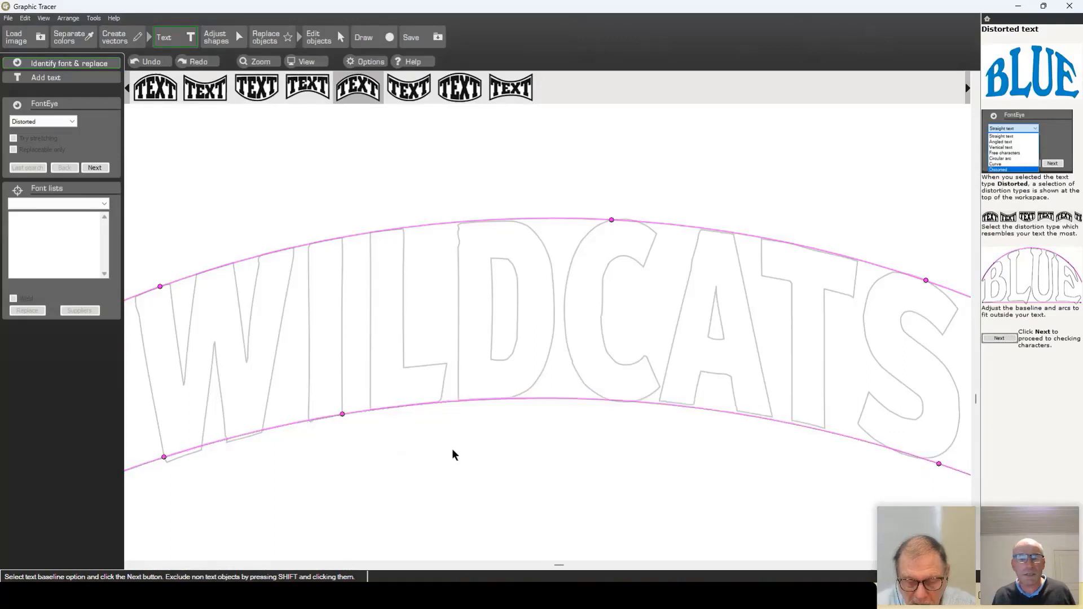
drag(156, 458, 154, 466)
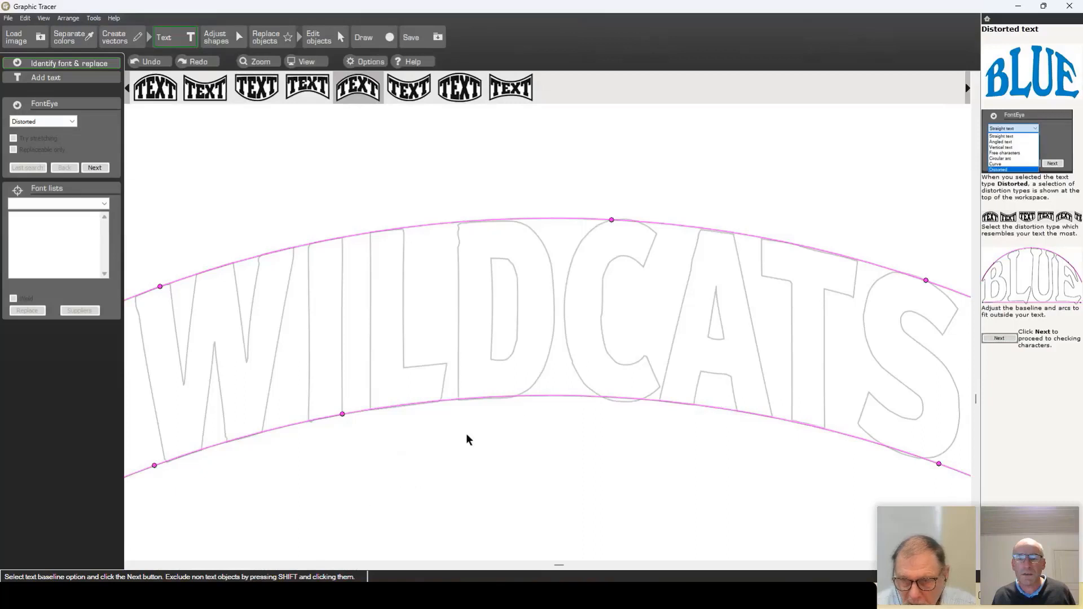
drag(540, 399, 540, 398)
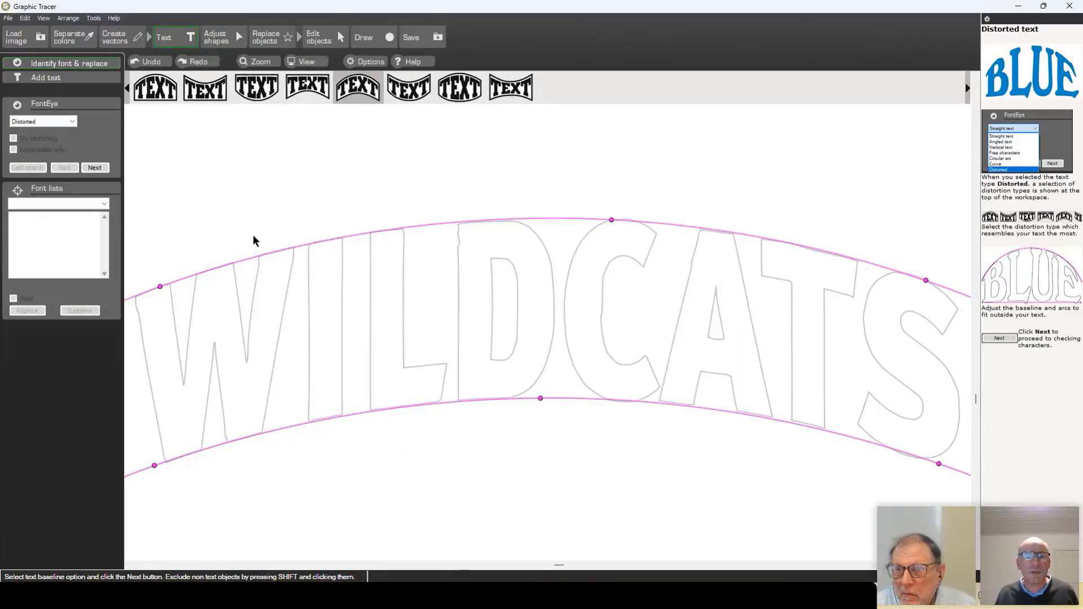
Proceed to the character check and label the letters in capitals as W, I, L, D, C, A, T, S.
click(95, 168)
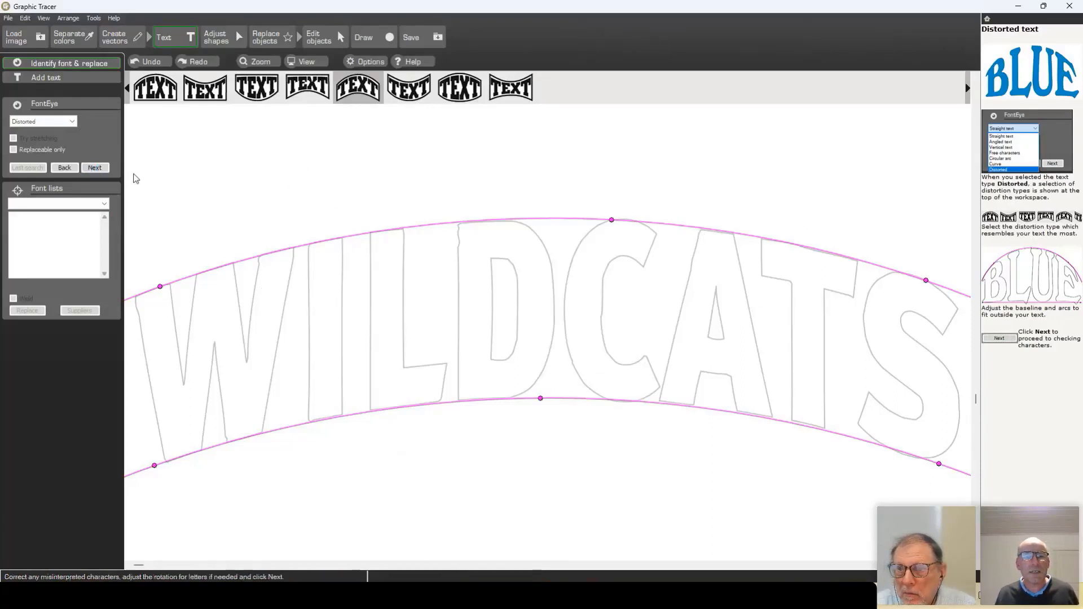
click(238, 444)
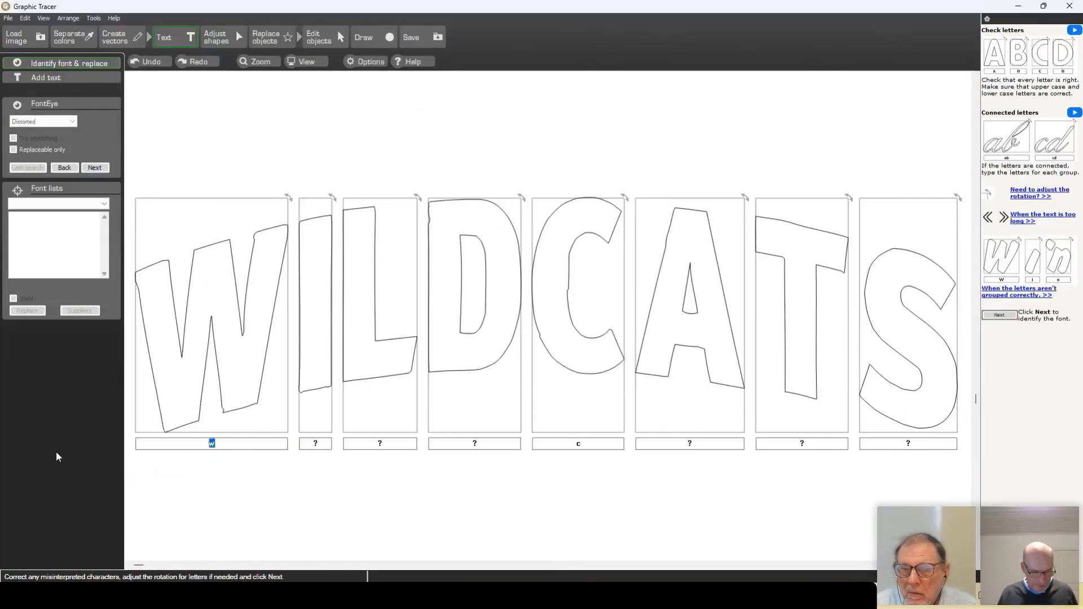
text(W)
key(Tab)
text(I)
text(L)
key(Tab)
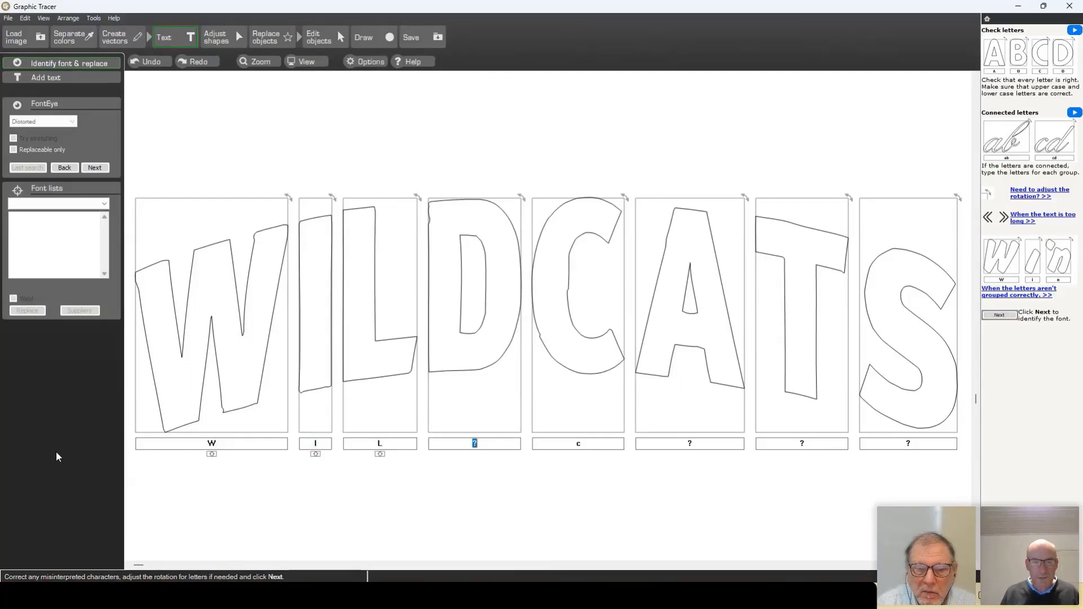
text(D)
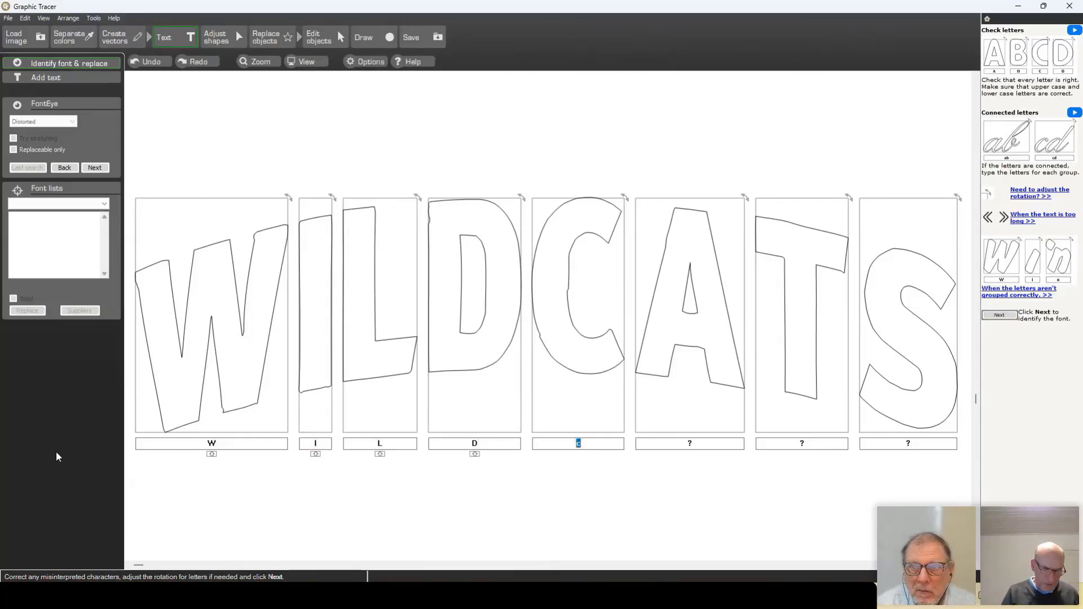
text(C)
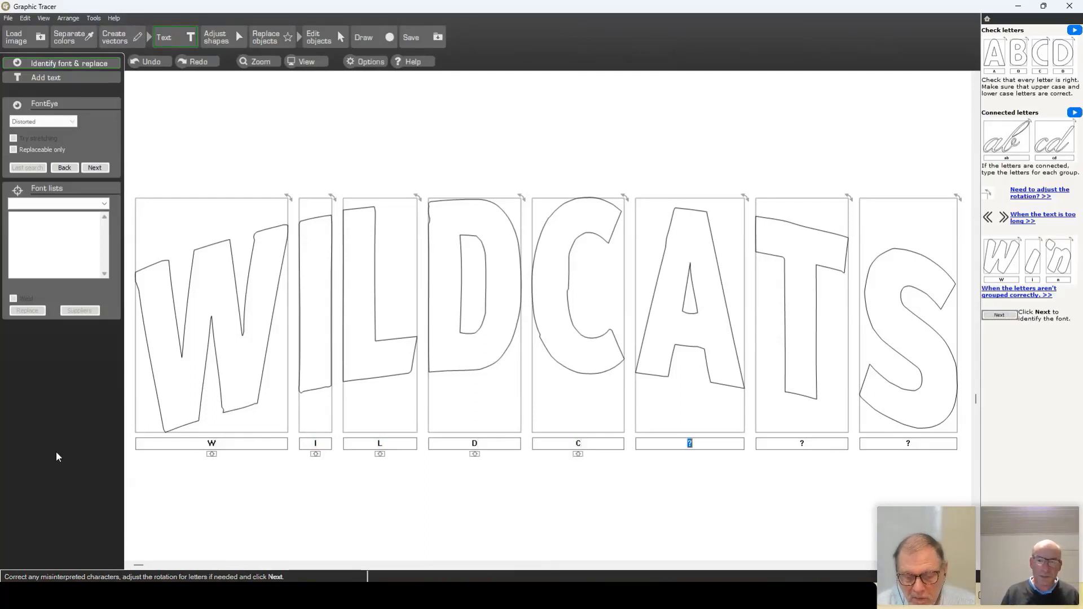
text(A)
key(Tab)
text(T)
key(Tab)
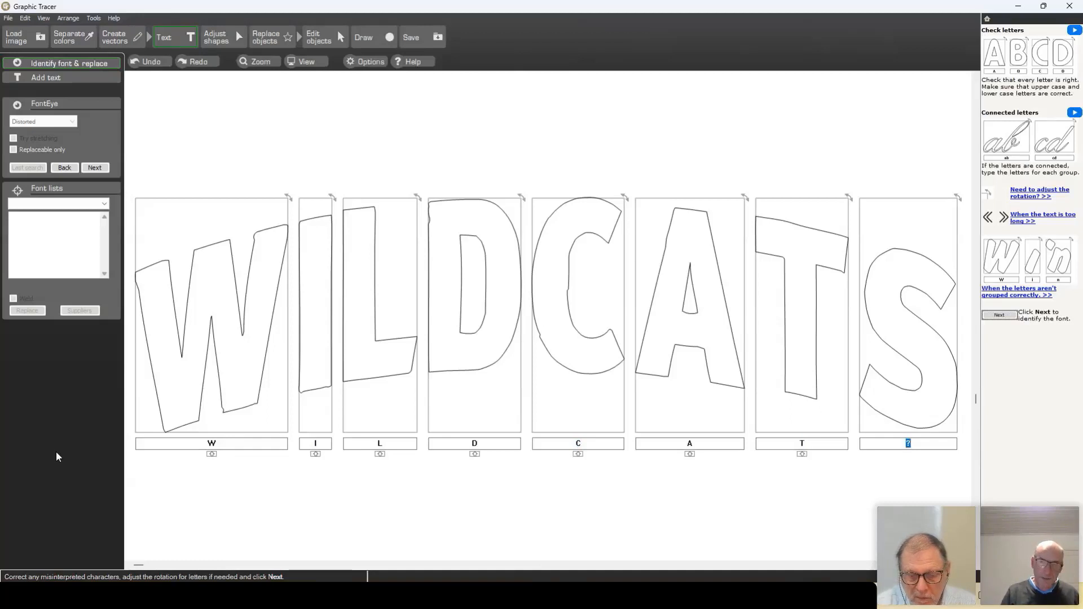
text(S)
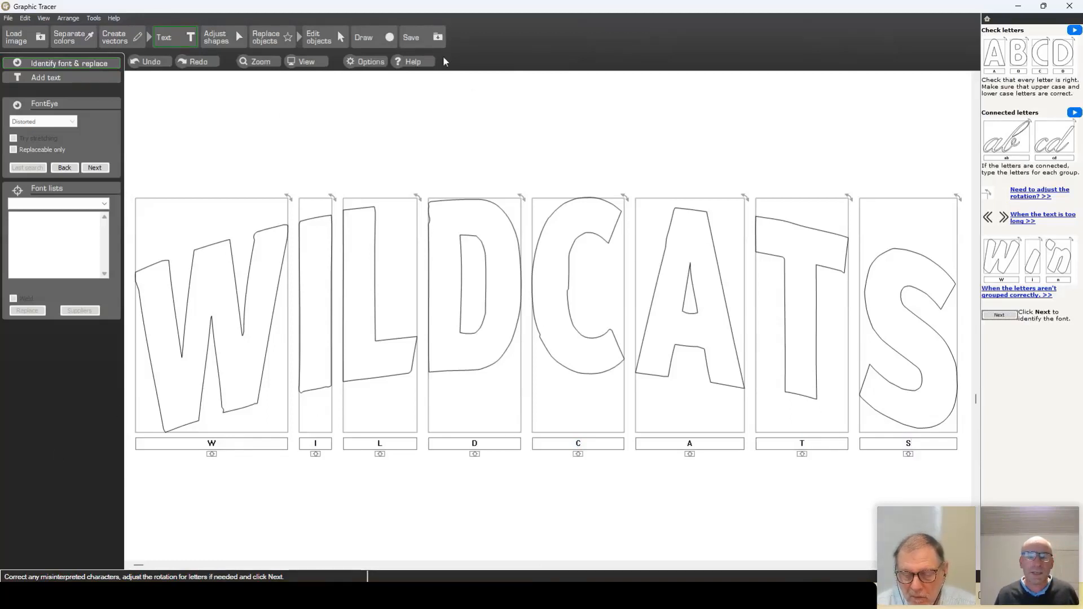
Identify the font, choose the installed MetaPlus Black match, and refine the upper and lower arcs at the W.
click(94, 168)
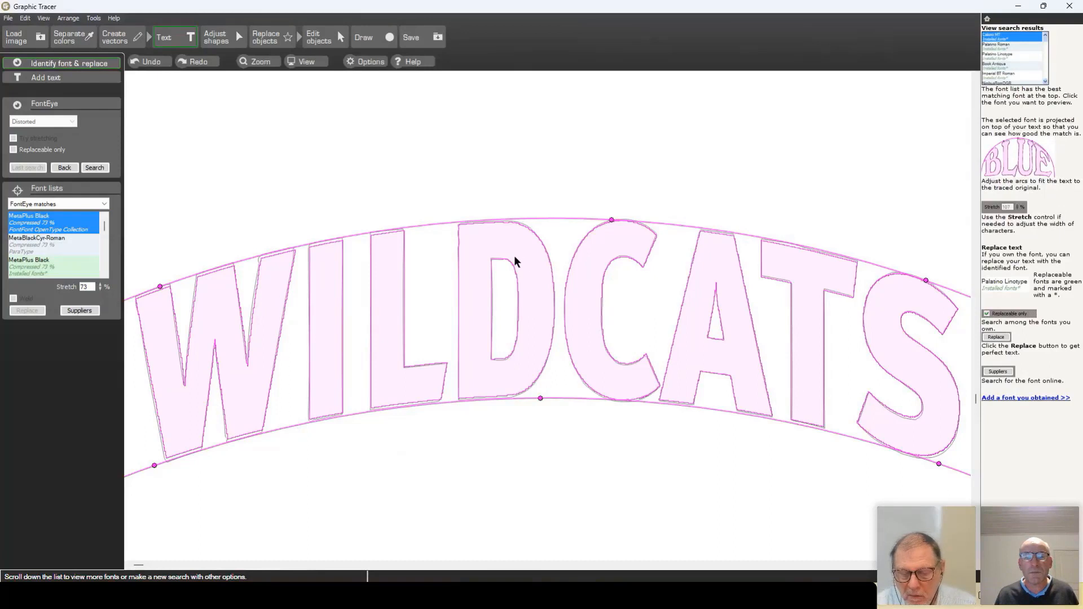
click(29, 272)
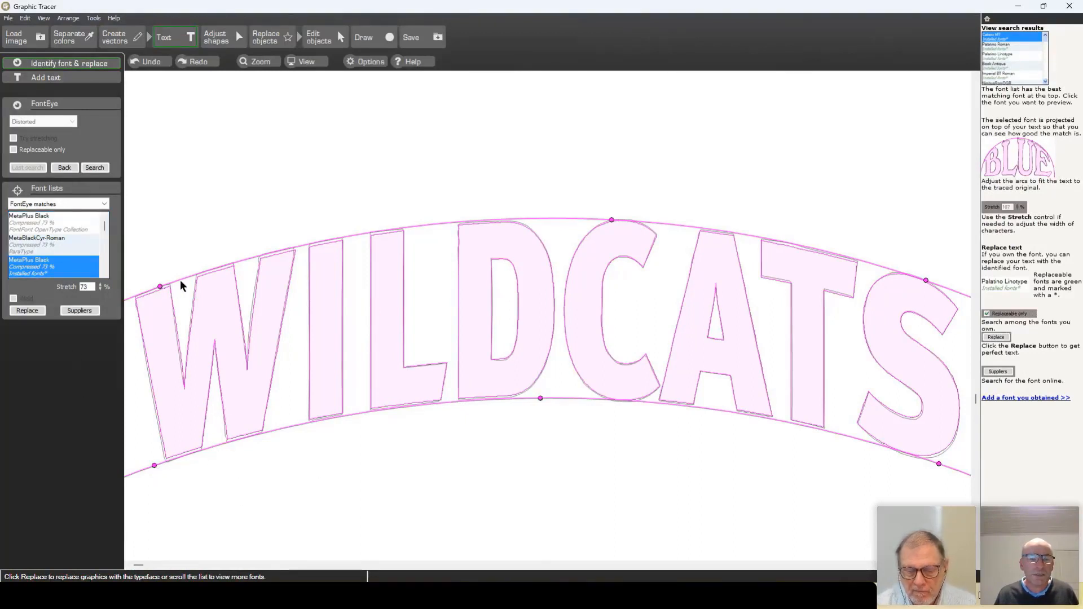
scroll(164, 291, up, 3)
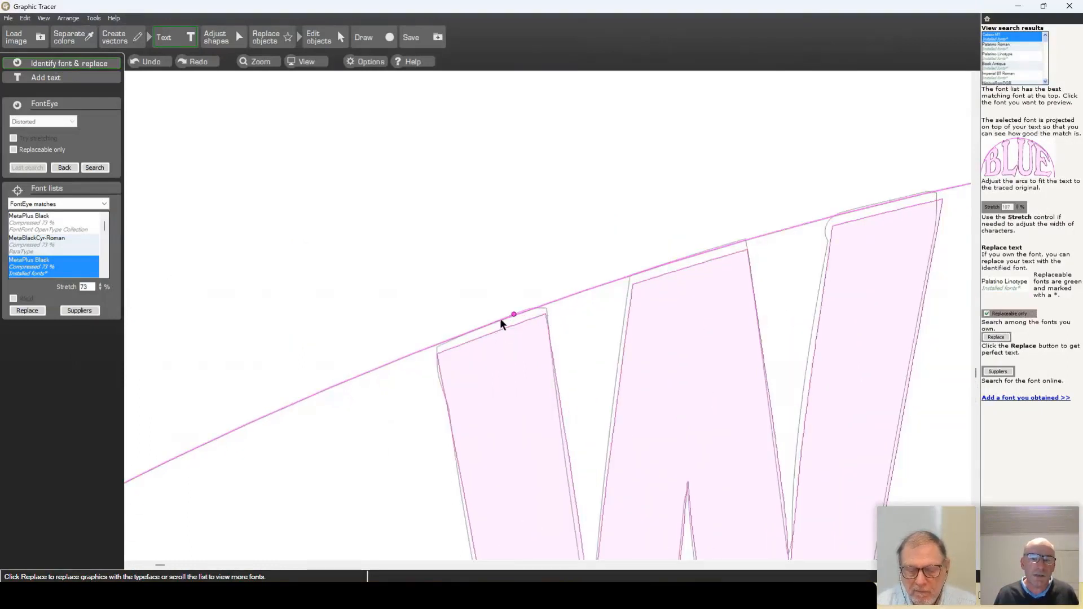
drag(426, 347, 424, 336)
scroll(629, 293, down, 3)
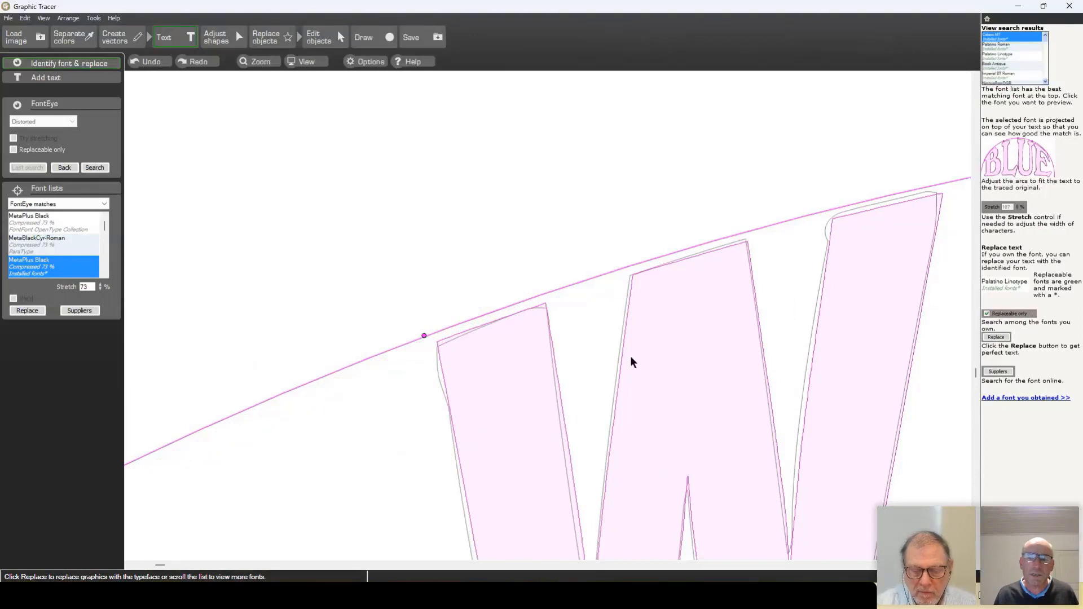
drag(499, 483, 495, 488)
scroll(835, 418, down, 3)
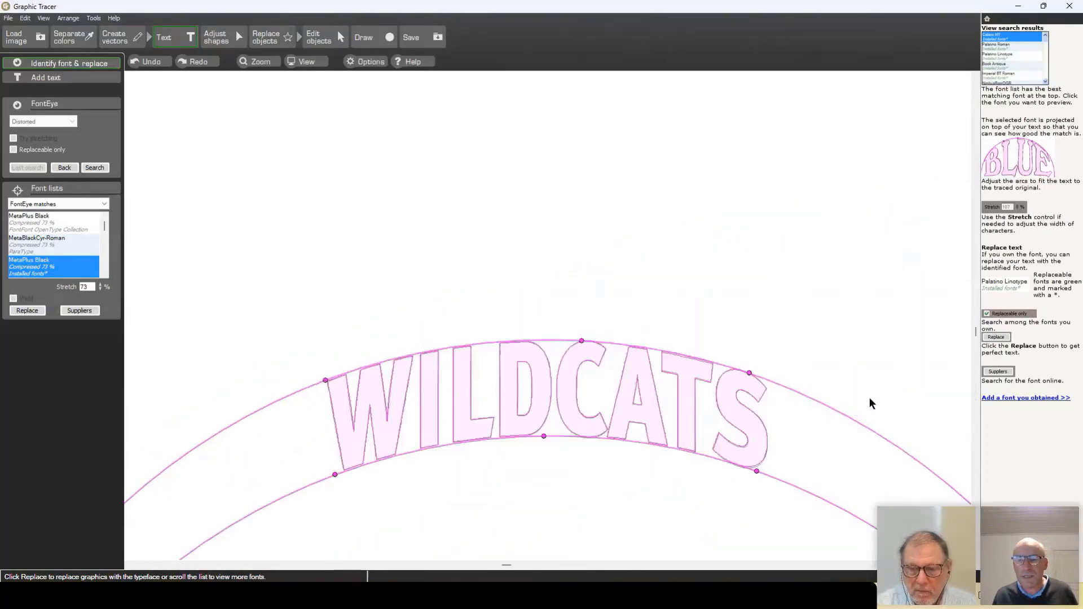
Raise the upper arc slightly above the C, and replace the WILDCATS lettering with the MetaPlus Black typeface.
scroll(547, 315, up, 3)
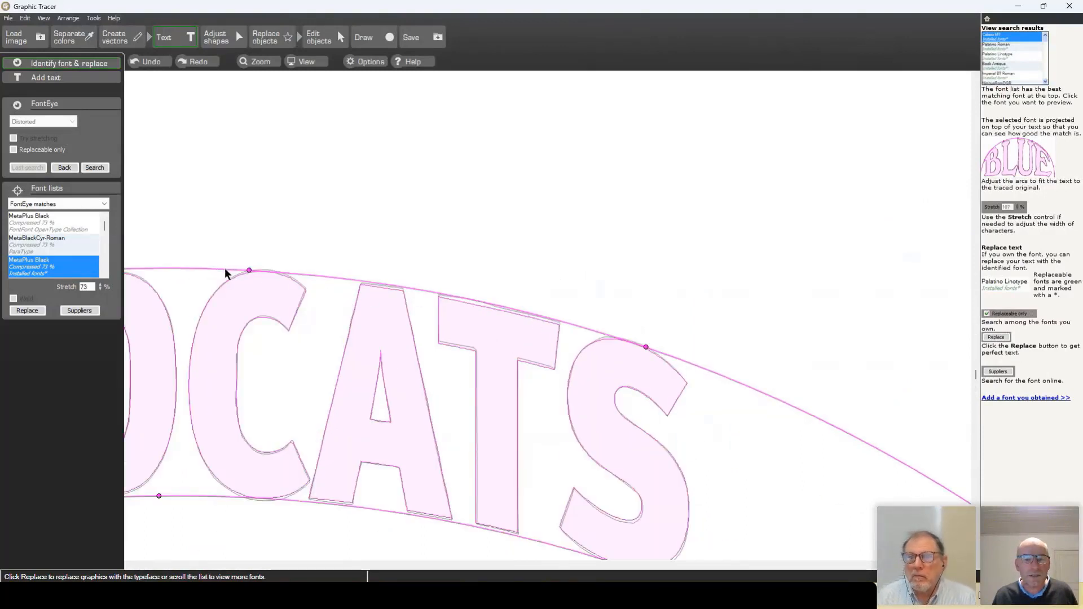
drag(221, 269, 220, 266)
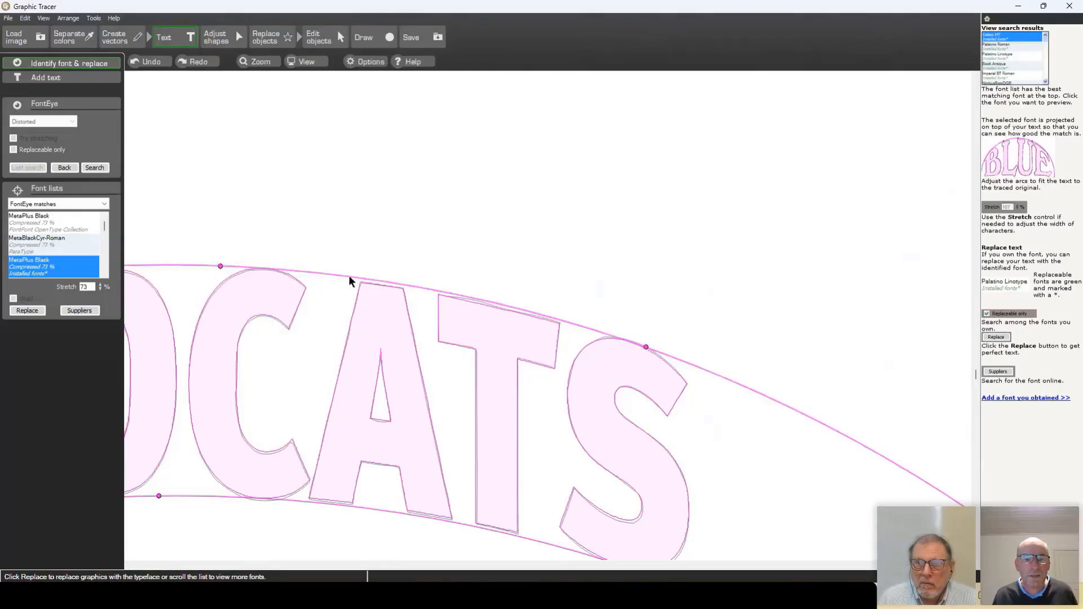
scroll(366, 297, down, 1)
scroll(550, 320, down, 2)
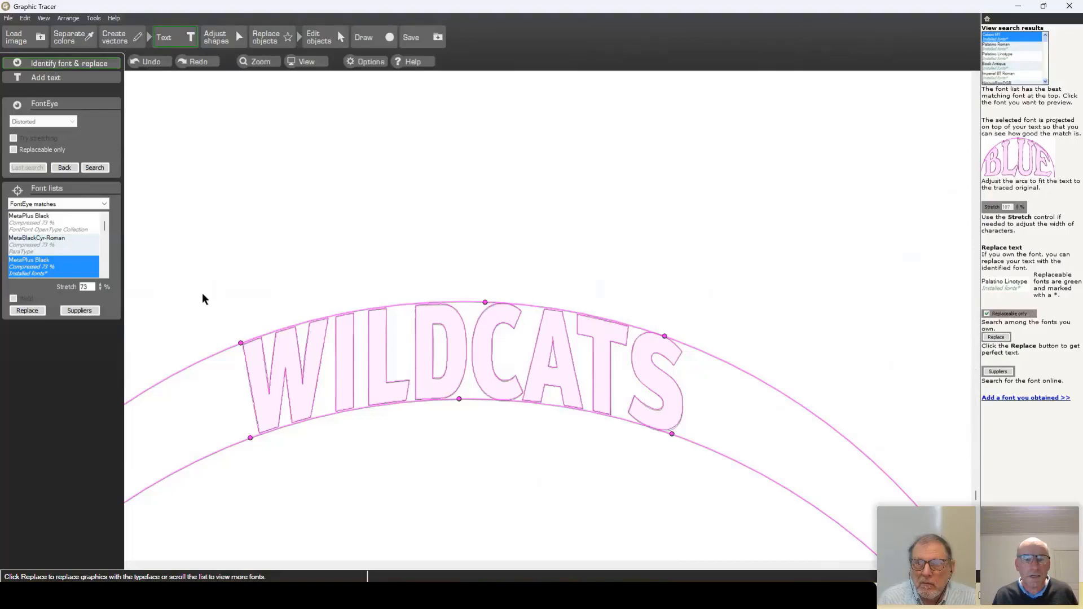
click(27, 311)
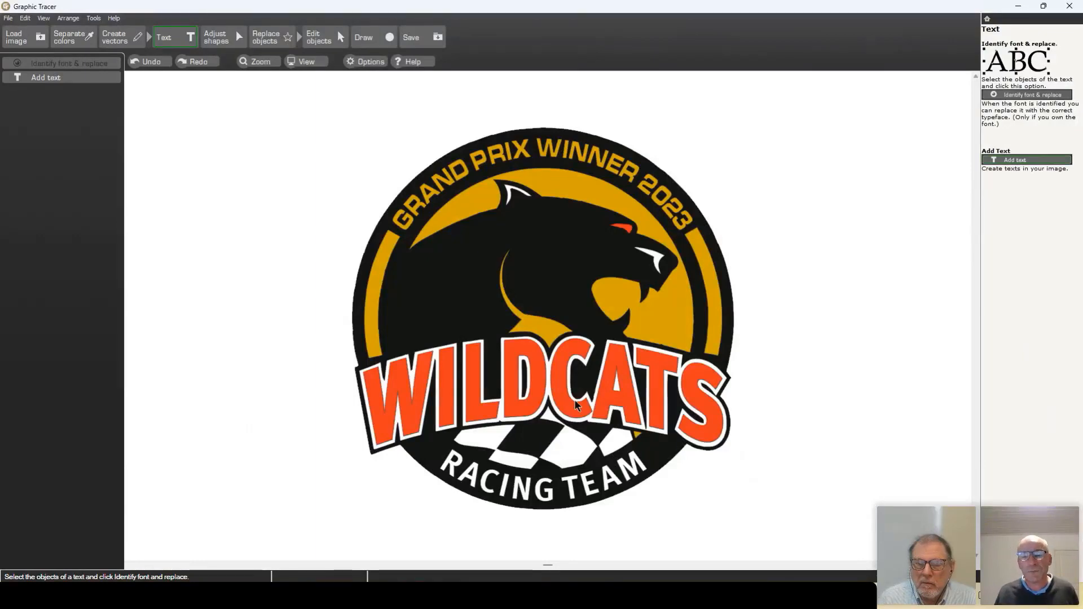
click(569, 414)
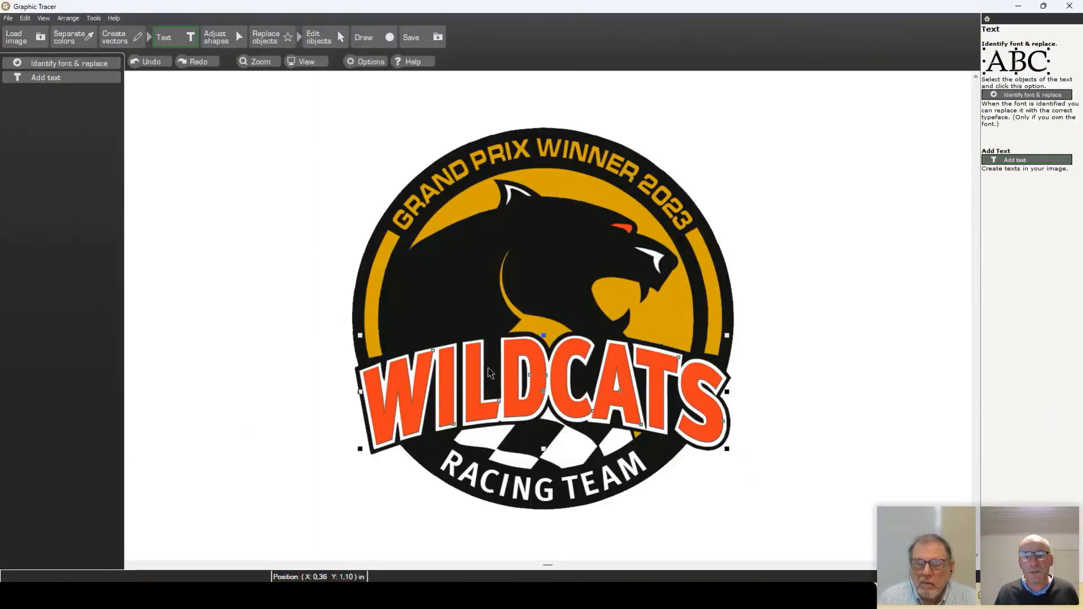
In Adjust shapes, convert the badge outline's upper nodes, from the W side over to the S side, into arcs.
click(220, 41)
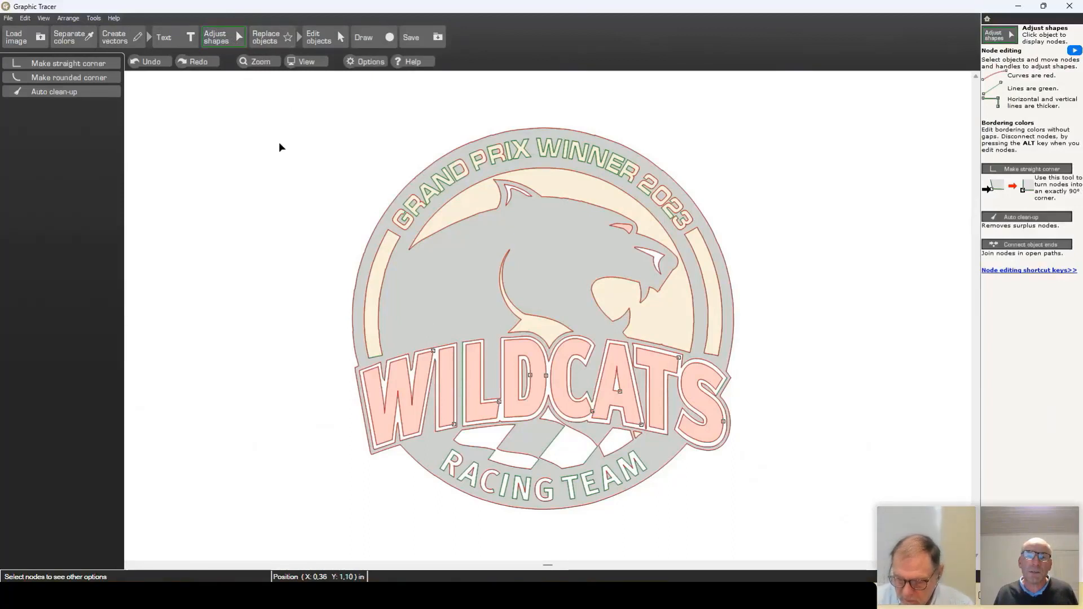
click(358, 368)
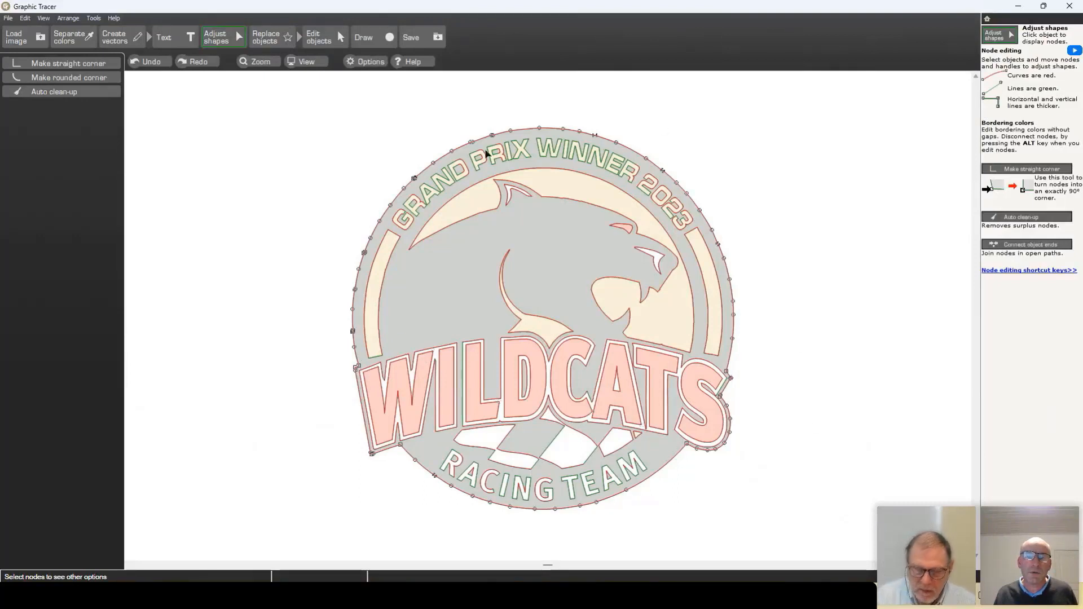
click(356, 362)
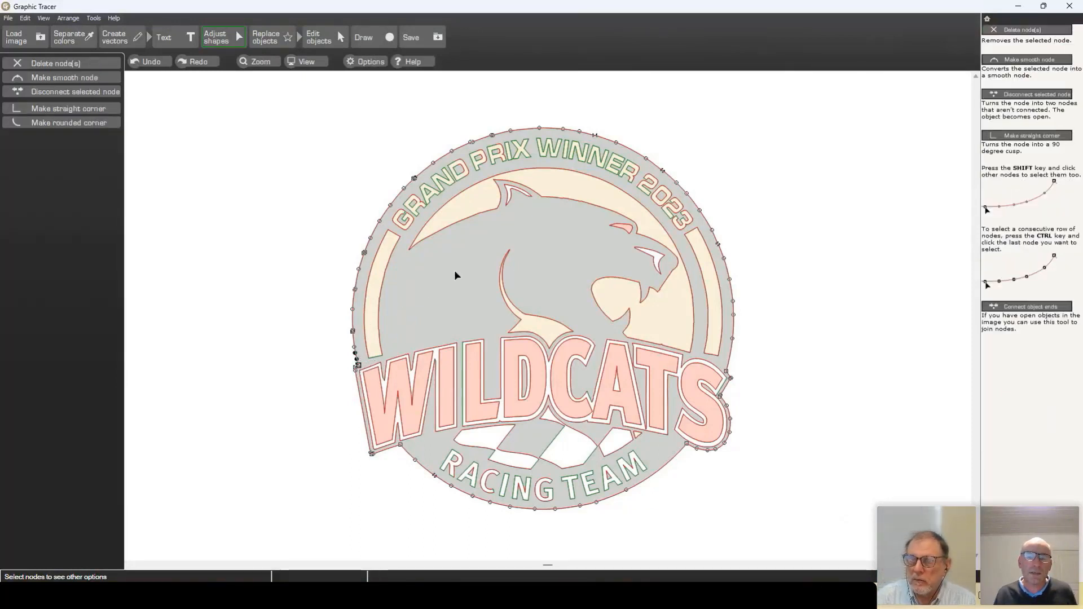
ctrl+click(726, 374)
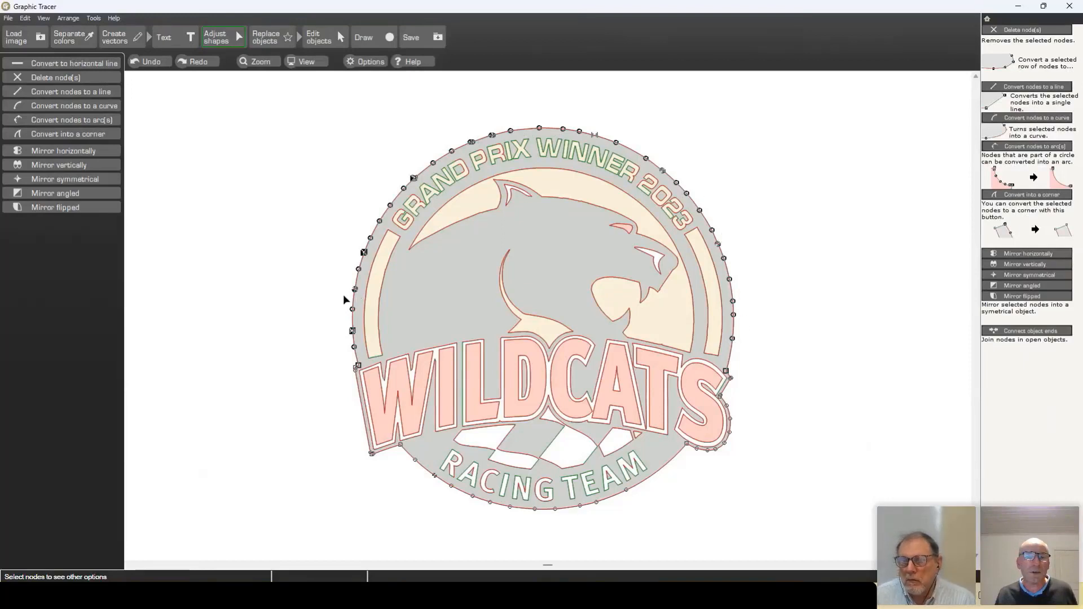
click(55, 120)
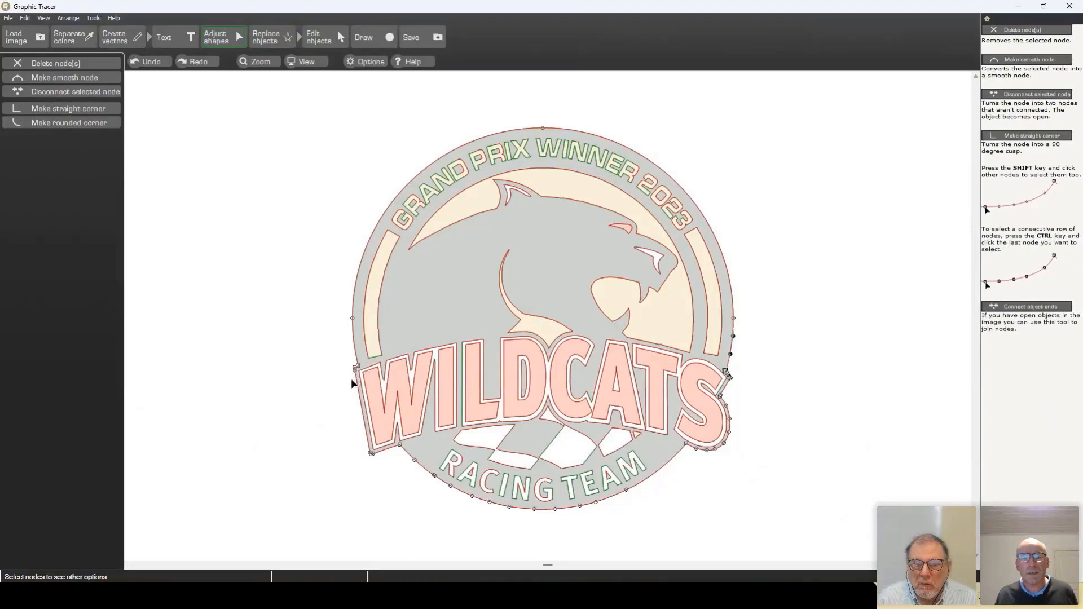
Convert the badge outline's nodes below RACING TEAM, between the two ends of the WILDCATS banner, into arcs.
click(400, 444)
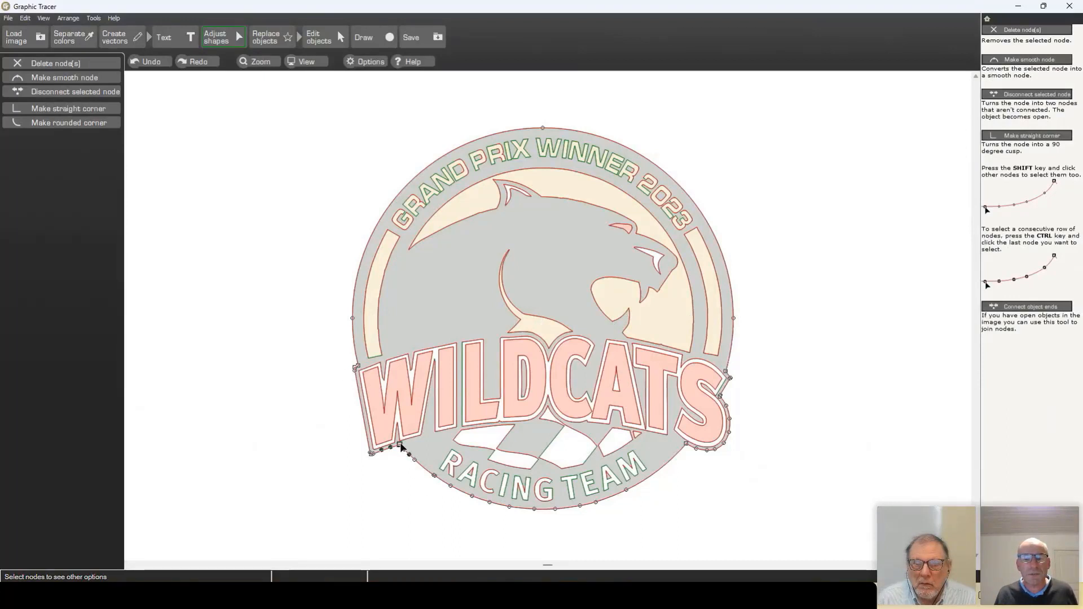
ctrl+click(686, 445)
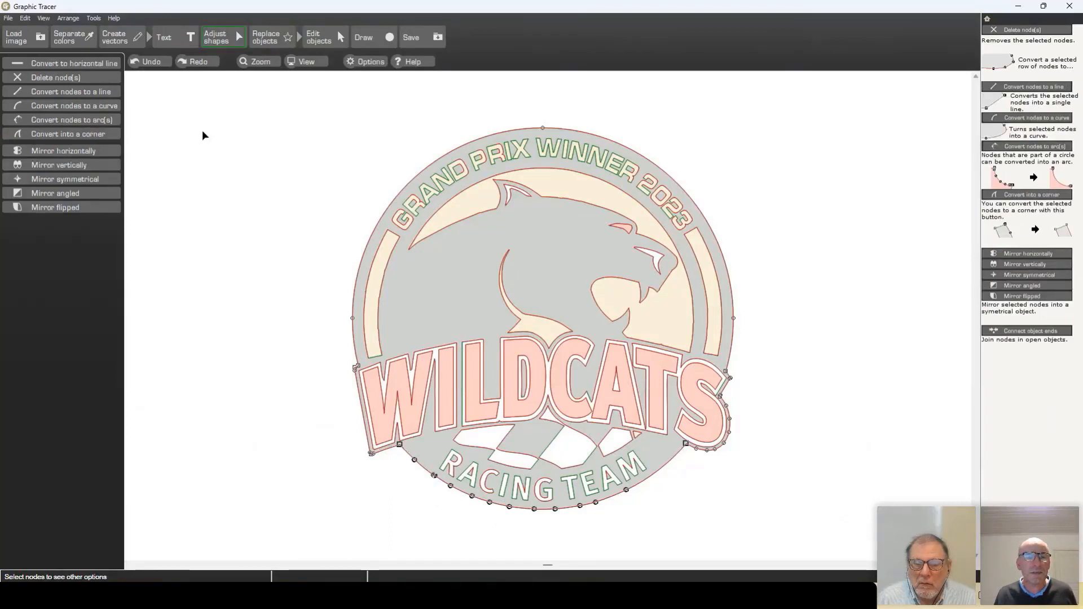
click(61, 120)
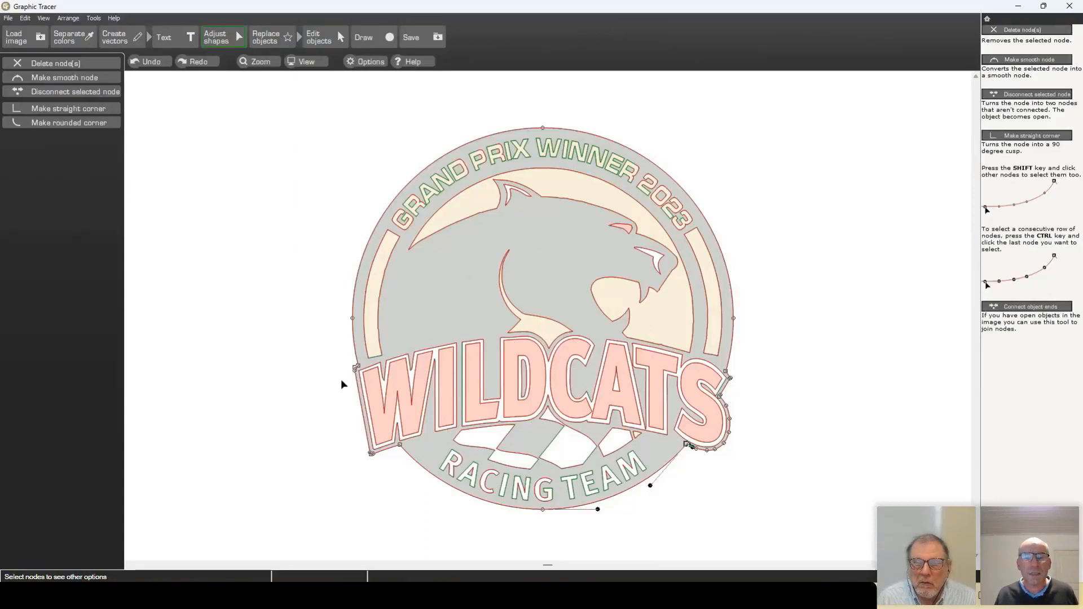
Convert the badge outline's long segment beside the outer edge of the W into a straight line.
scroll(546, 314, up, 5)
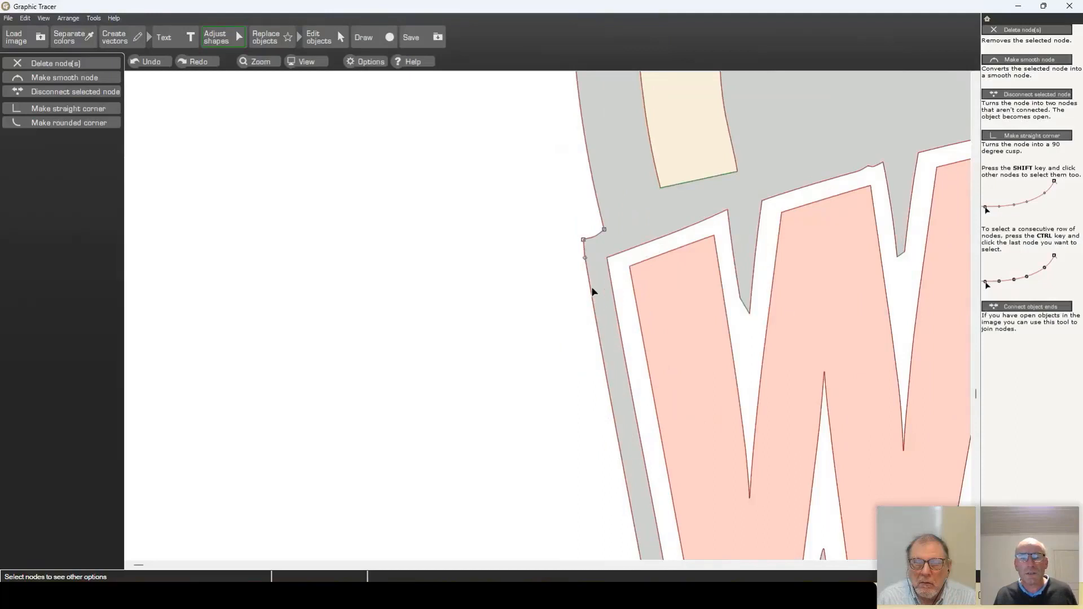
scroll(599, 326, down, 3)
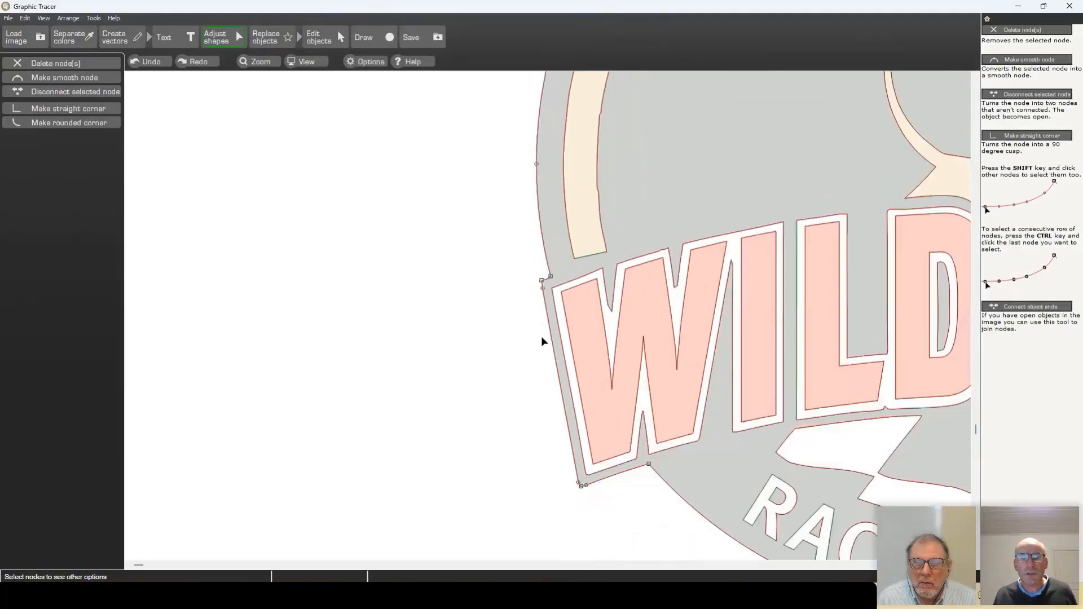
click(557, 373)
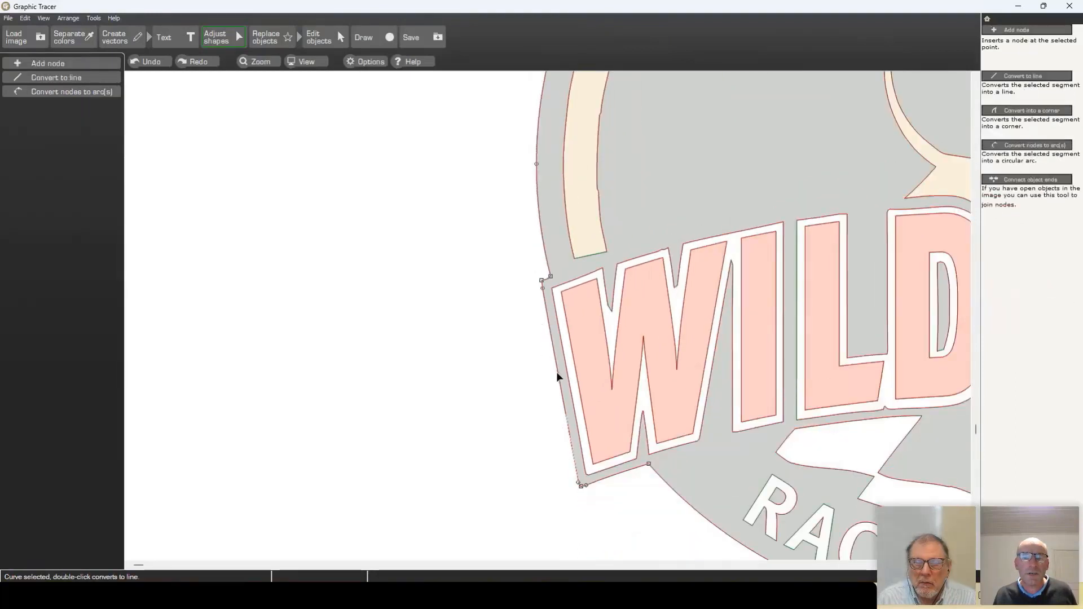
click(543, 289)
click(579, 484)
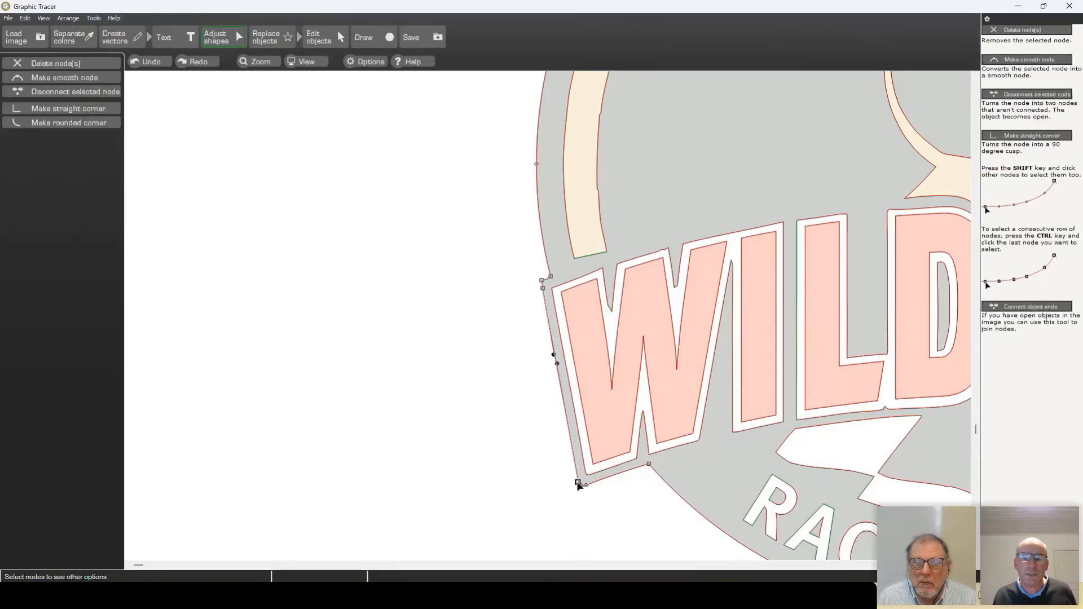
click(561, 380)
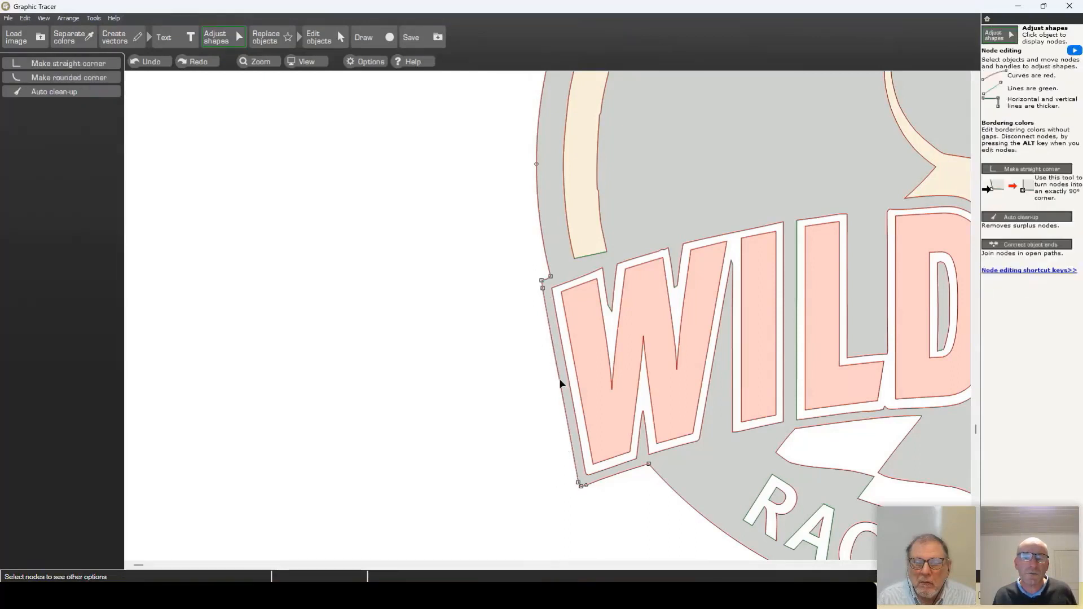
mouse_move(546, 380)
mouse_down()
mouse_move(465, 387)
mouse_move(561, 374)
mouse_move(446, 395)
mouse_move(595, 375)
mouse_move(539, 387)
mouse_move(550, 379)
mouse_up()
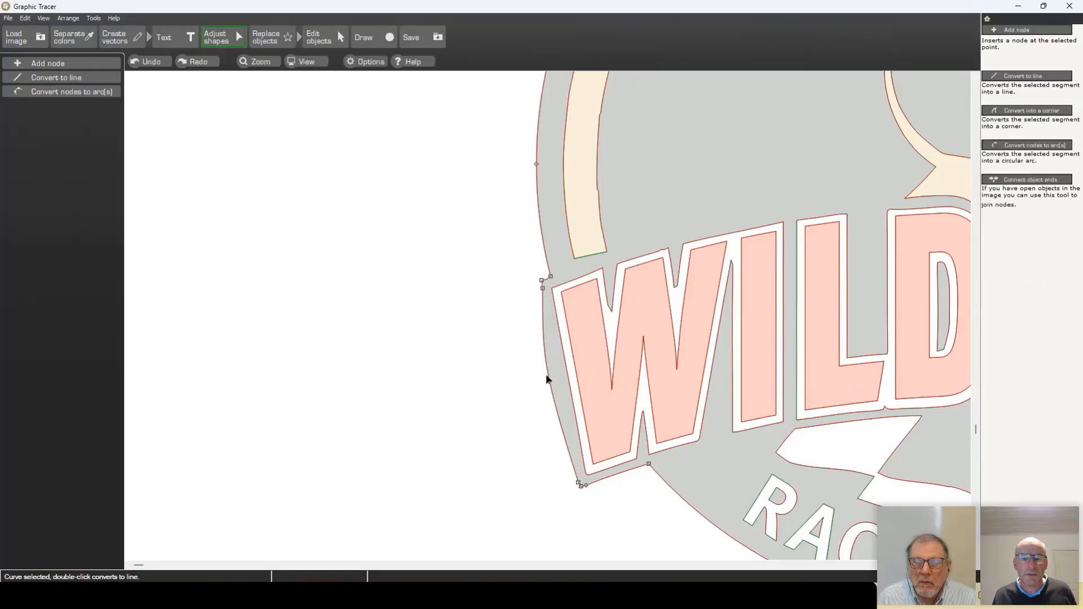
double_click(549, 378)
double_click(555, 368)
drag(554, 366, 523, 378)
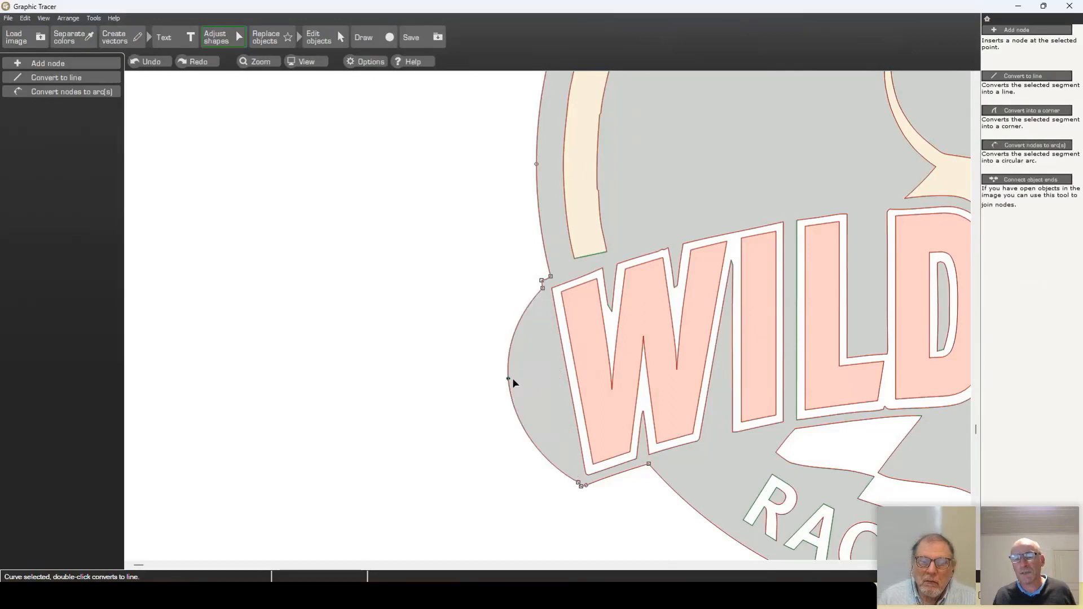
double_click(508, 378)
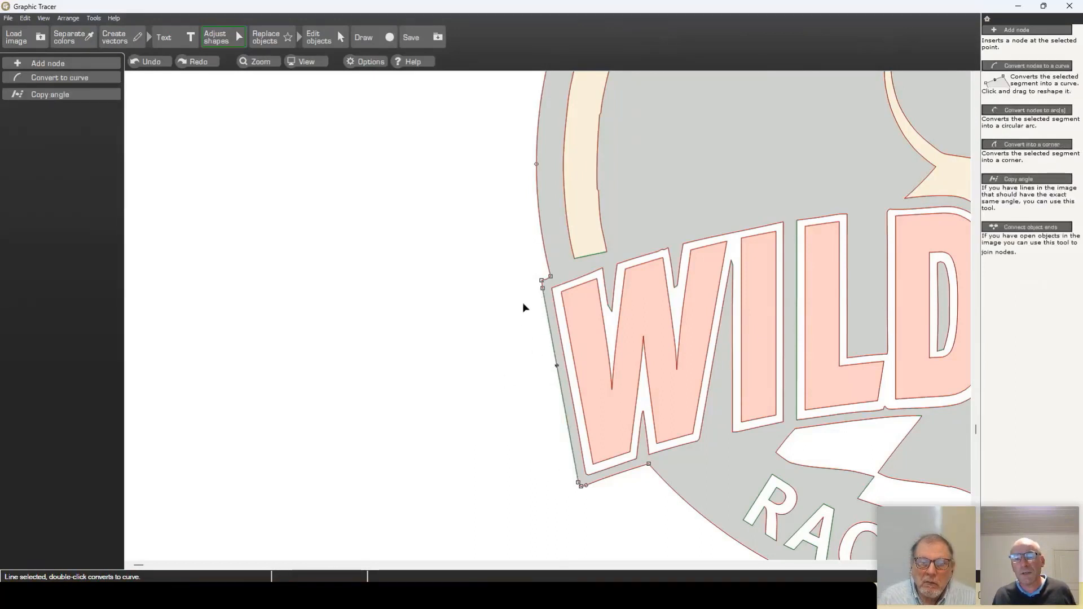
Convert the two nodes at the outline's upper corner beside the W into a corner, and straighten the short segment joining it to the badge circle.
drag(529, 271, 547, 303)
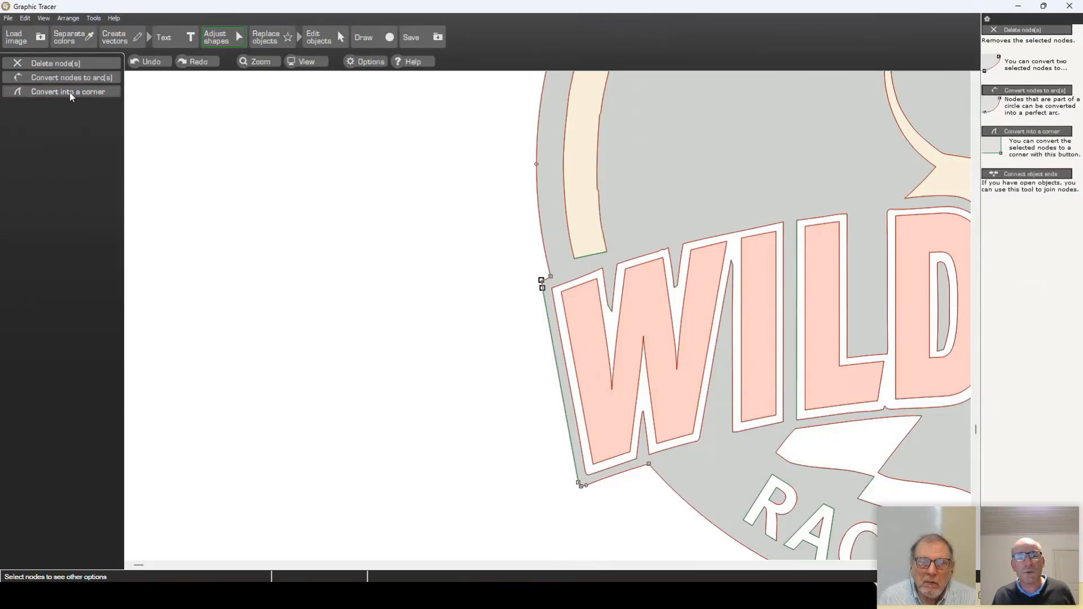
scroll(542, 288, up, 5)
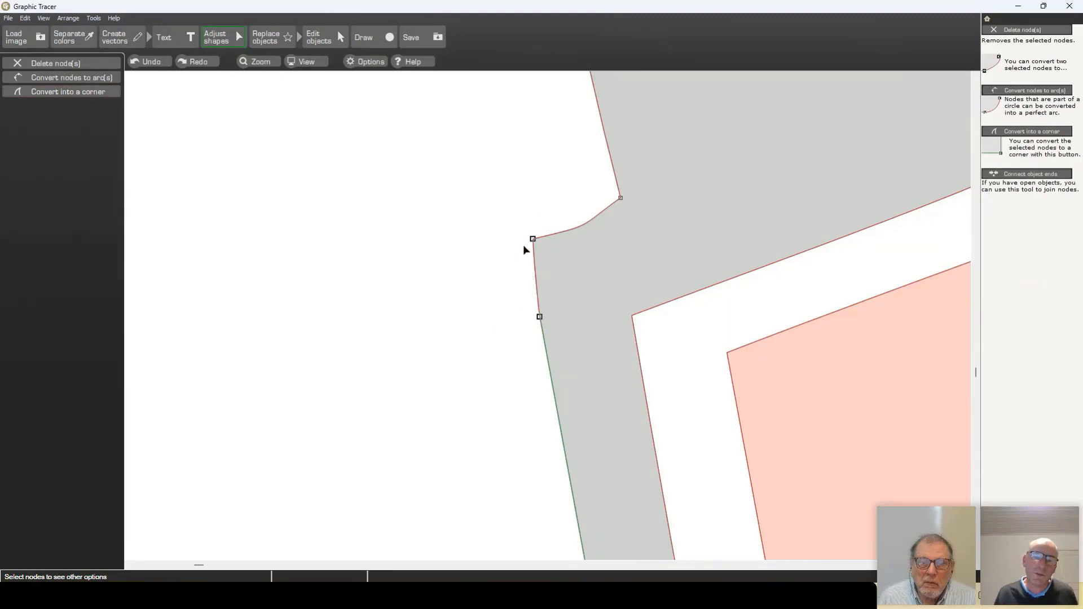
click(93, 92)
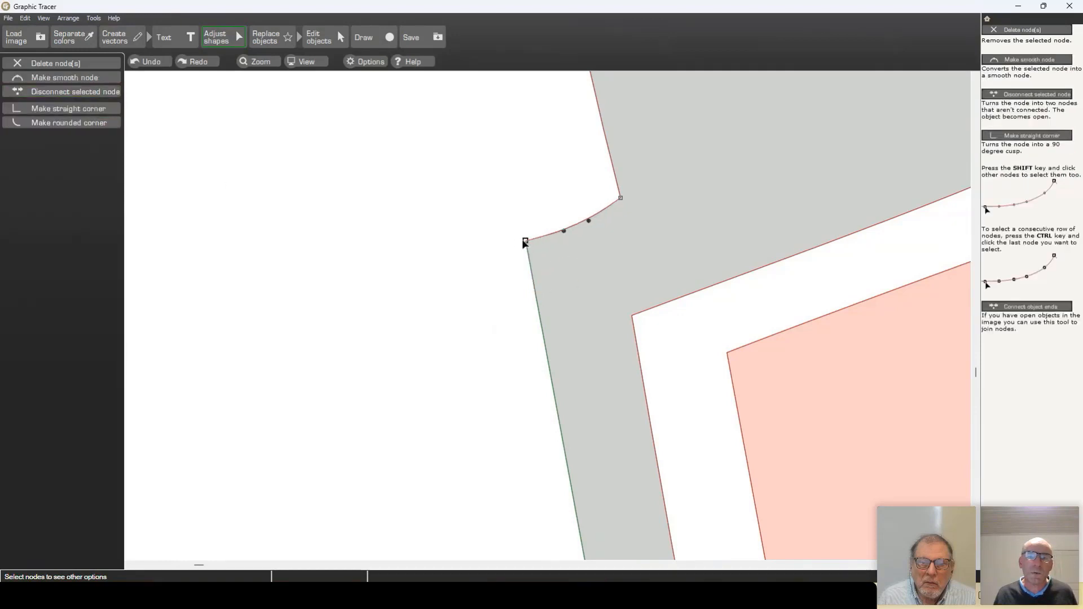
click(571, 225)
drag(570, 221, 571, 219)
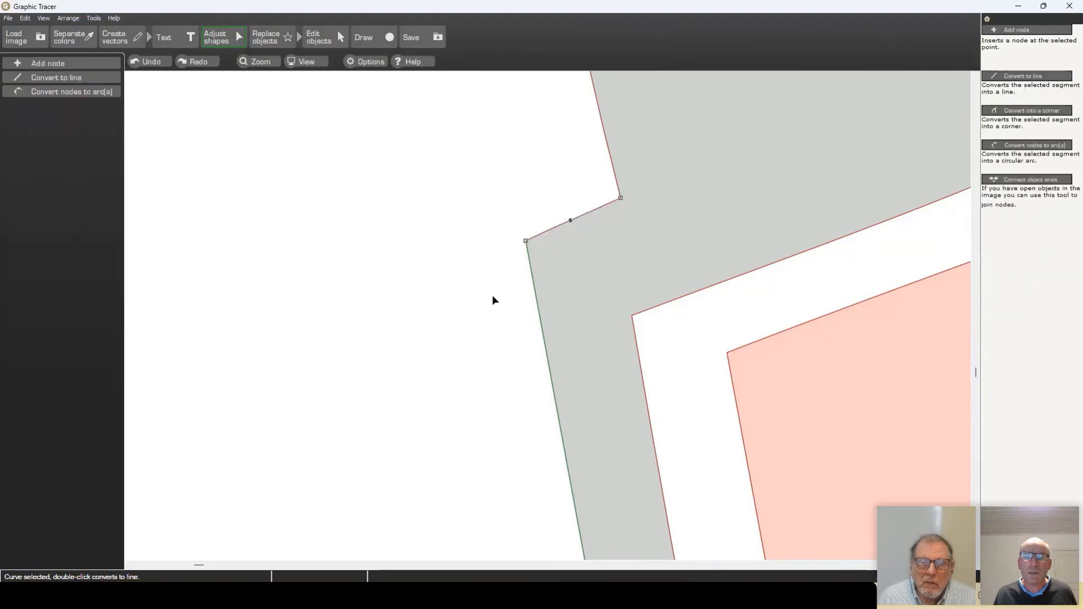
click(498, 303)
Convert the cluster of nodes at the outline's lower corner beneath the W into a single sharp corner.
scroll(499, 306, down, 6)
scroll(554, 323, down, 2)
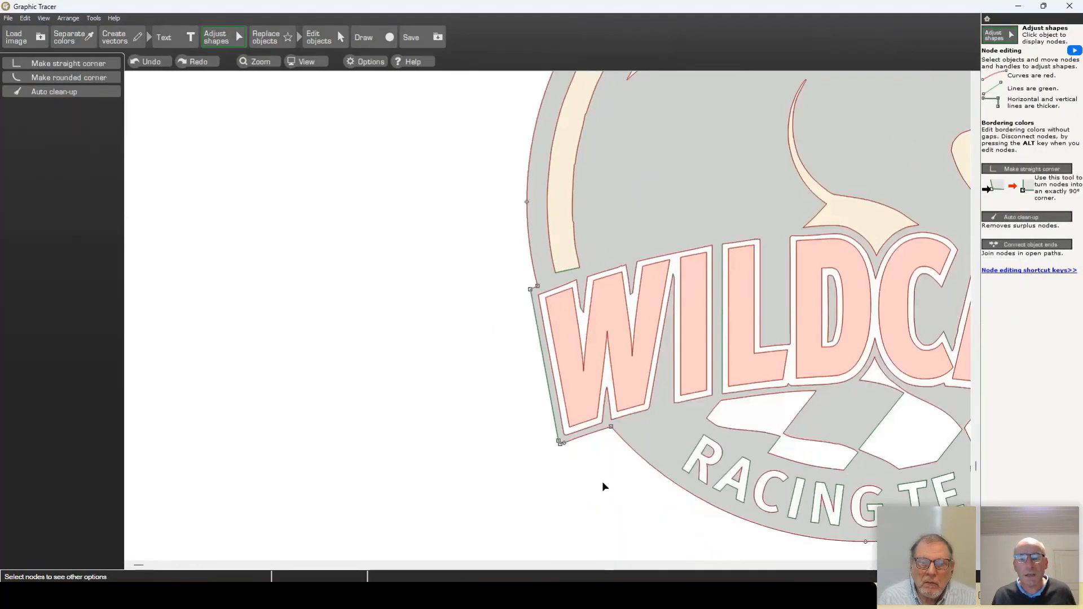
scroll(546, 319, up, 4)
drag(480, 253, 602, 334)
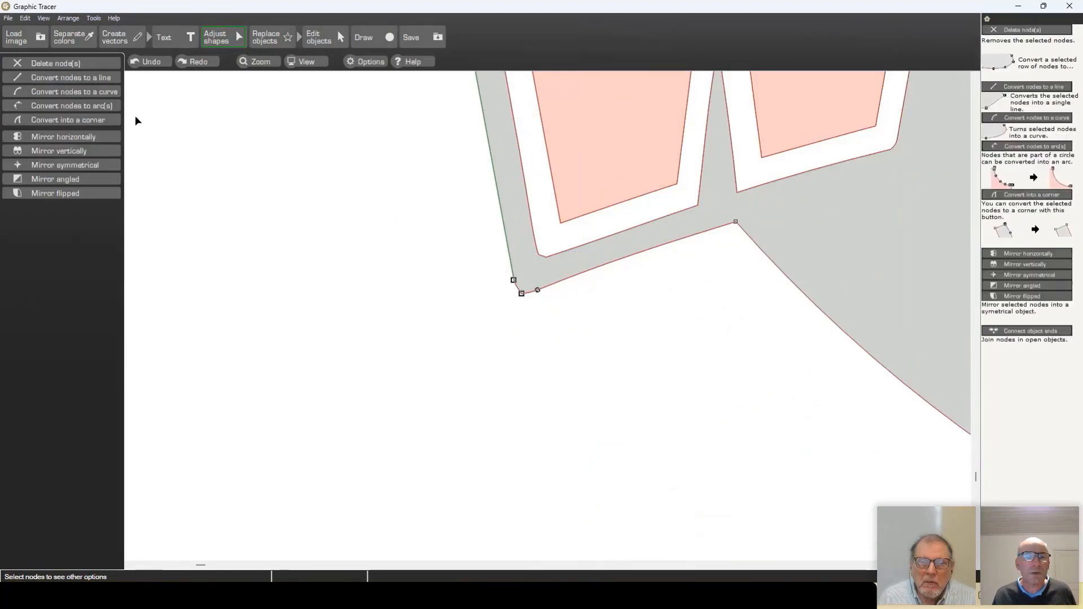
scroll(553, 306, up, 4)
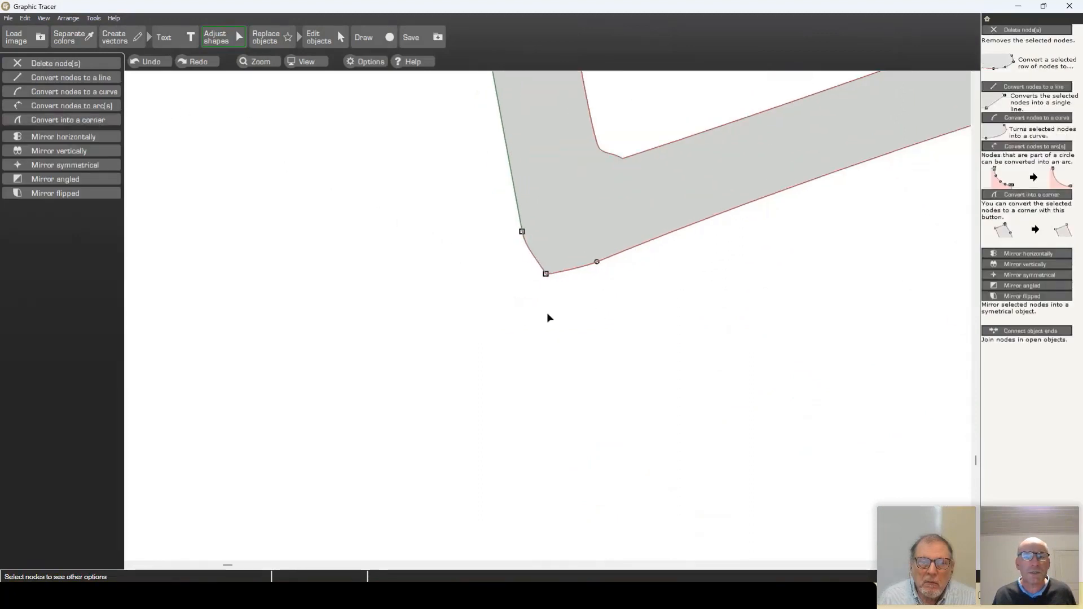
click(103, 121)
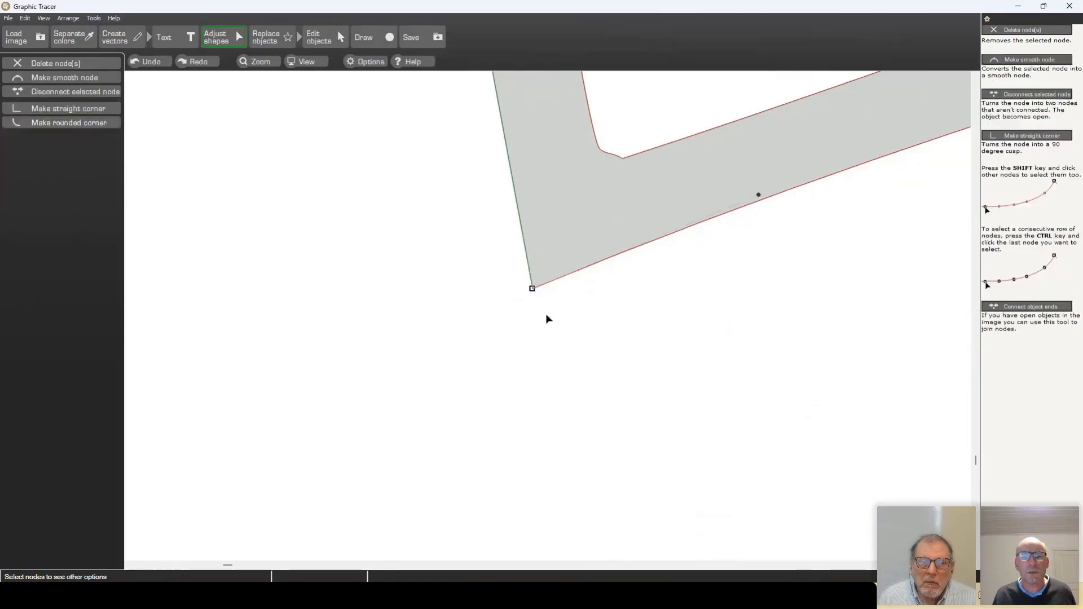
Convert the outline nodes around the underside of the S into a single curve.
scroll(547, 314, down, 3)
scroll(547, 314, down, 2)
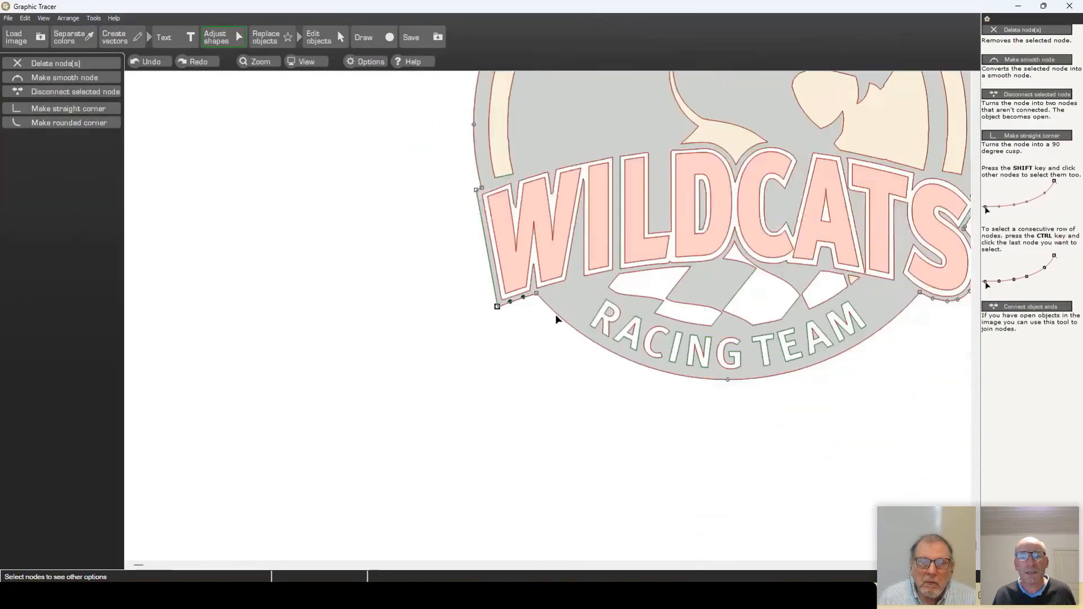
scroll(965, 282, down, 2)
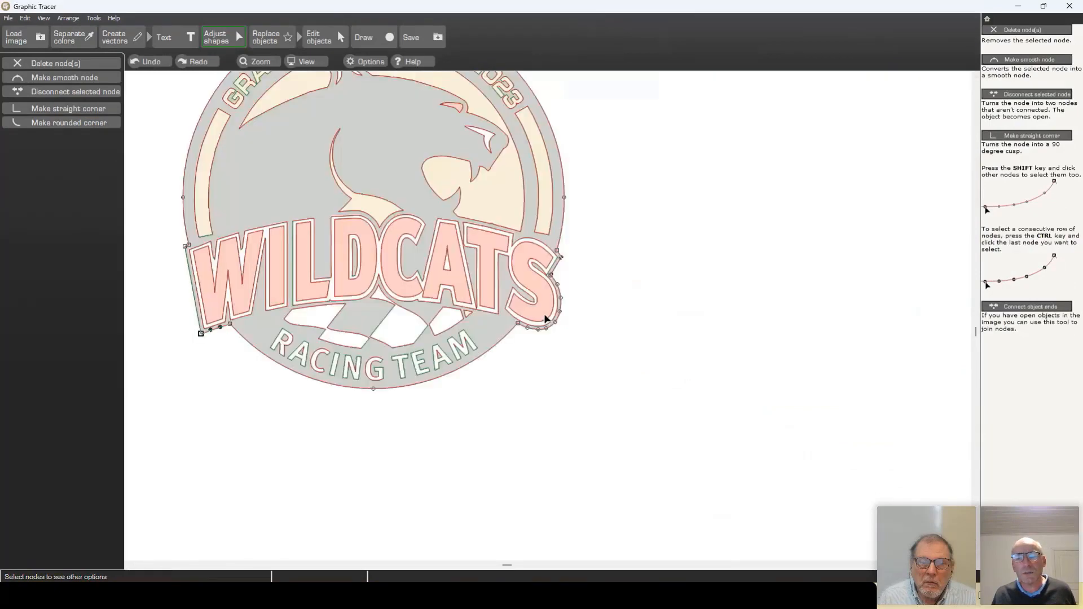
scroll(783, 470, up, 1)
scroll(550, 320, up, 2)
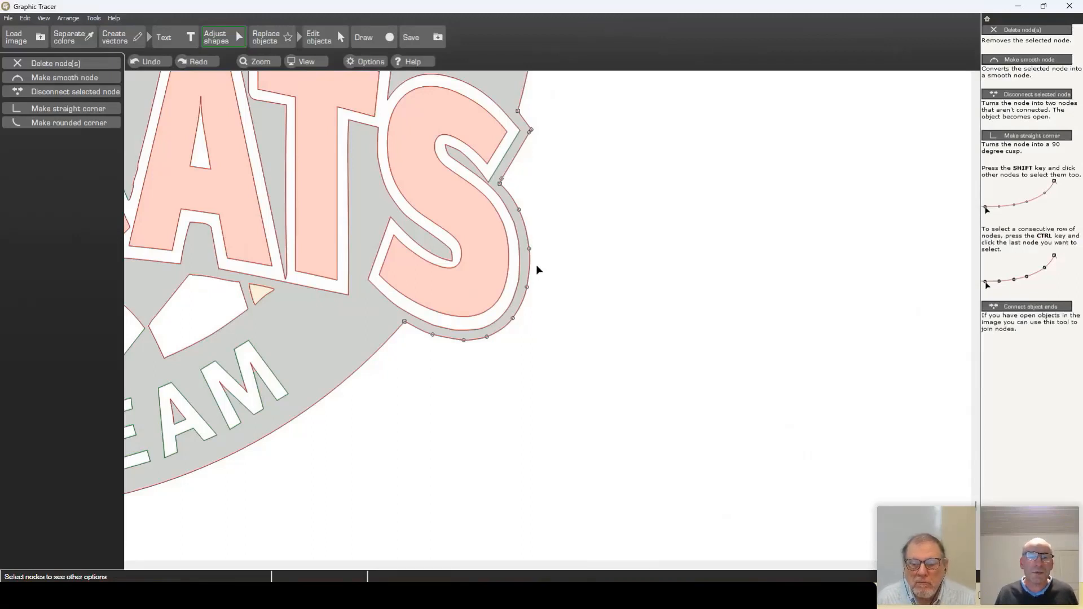
drag(544, 275, 364, 357)
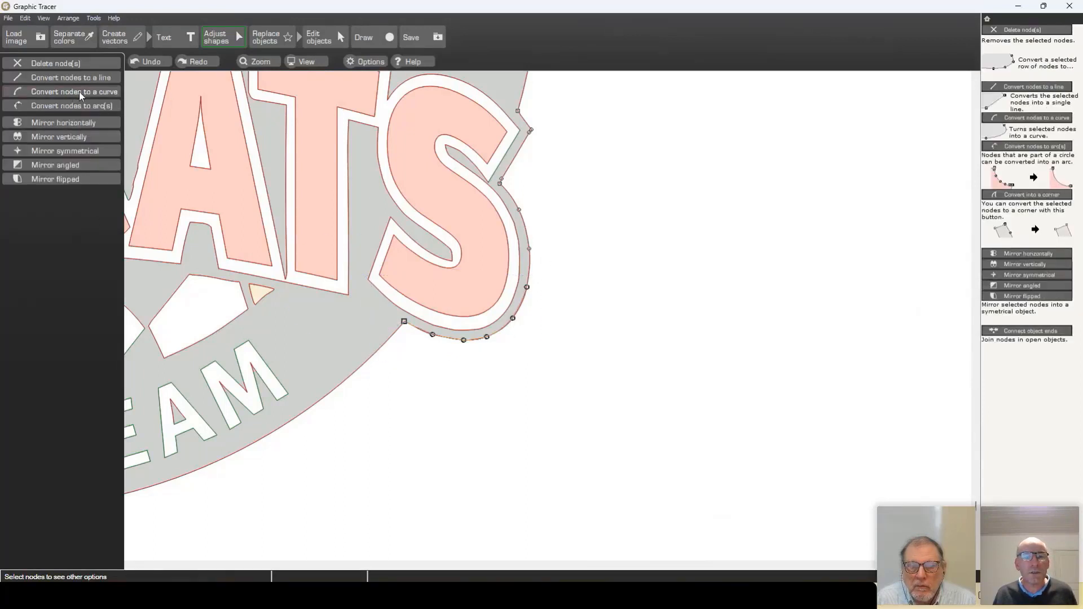
click(79, 91)
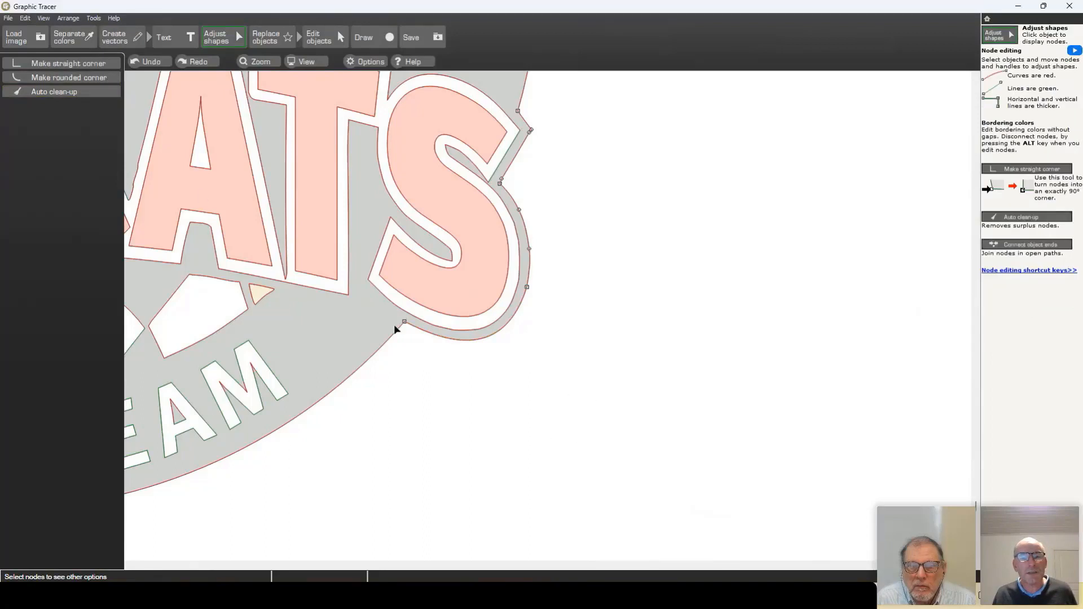
Convert the two close nodes at the outline's notch beside the S into a corner.
click(499, 181)
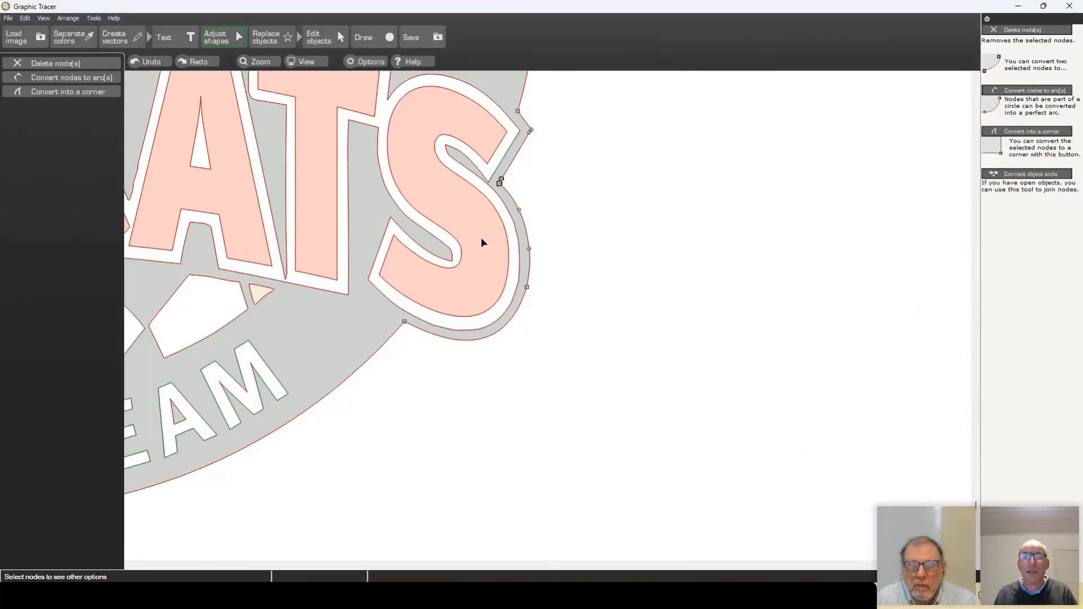
scroll(547, 313, up, 5)
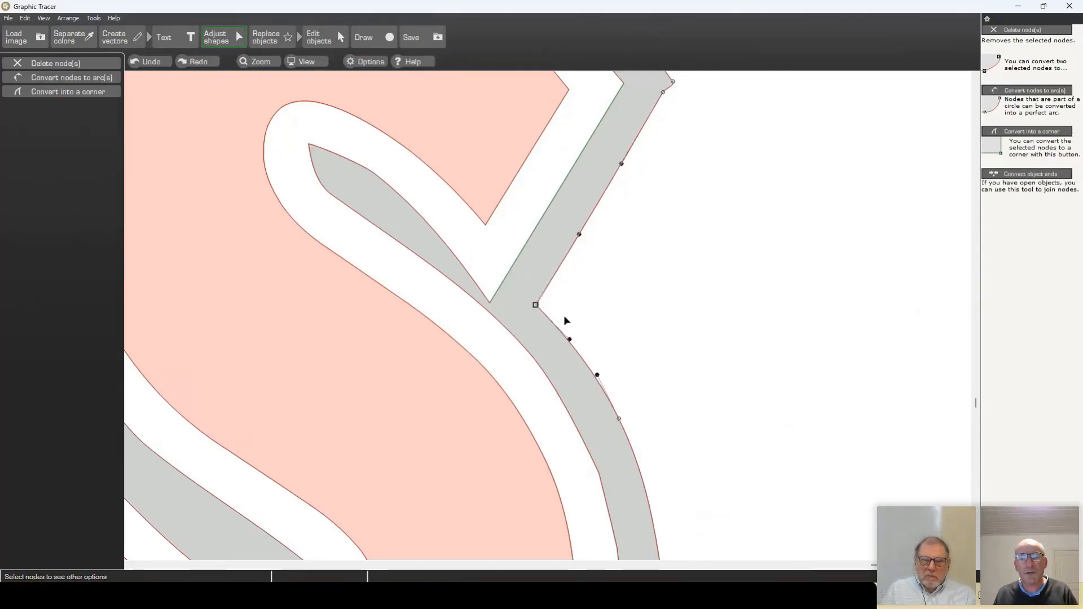
key(c)
Convert the outline nodes from the notch down the outer side of the S into a single curve.
scroll(550, 320, down, 3)
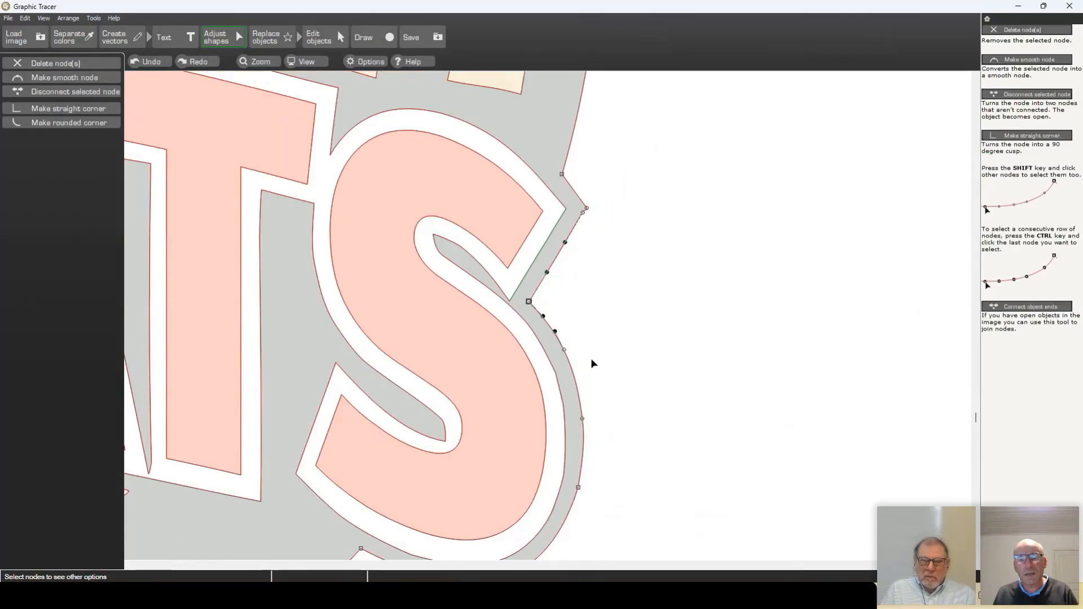
click(594, 288)
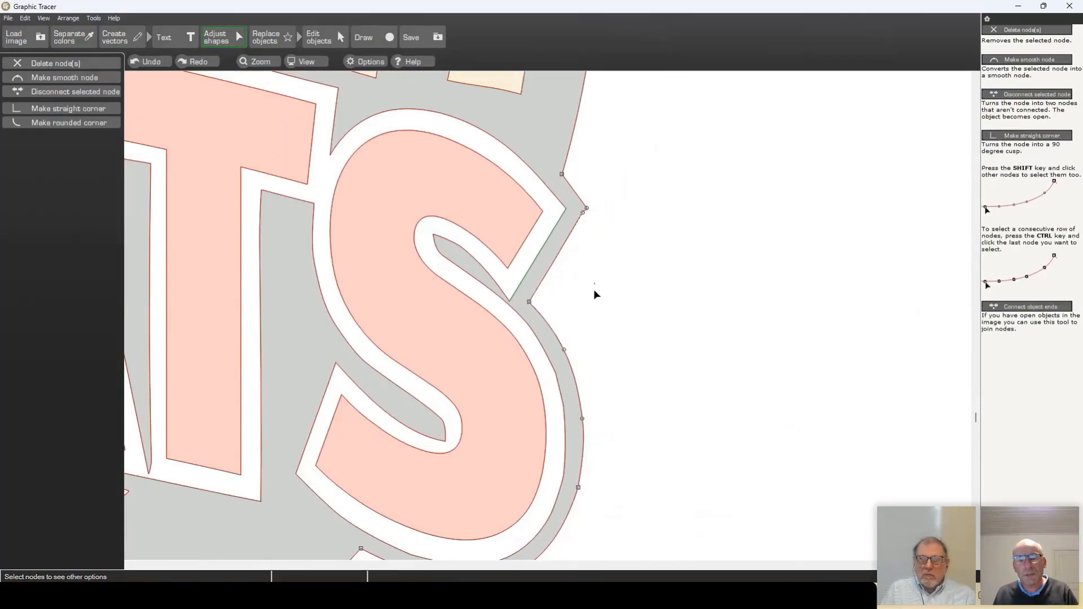
drag(621, 512, 489, 290)
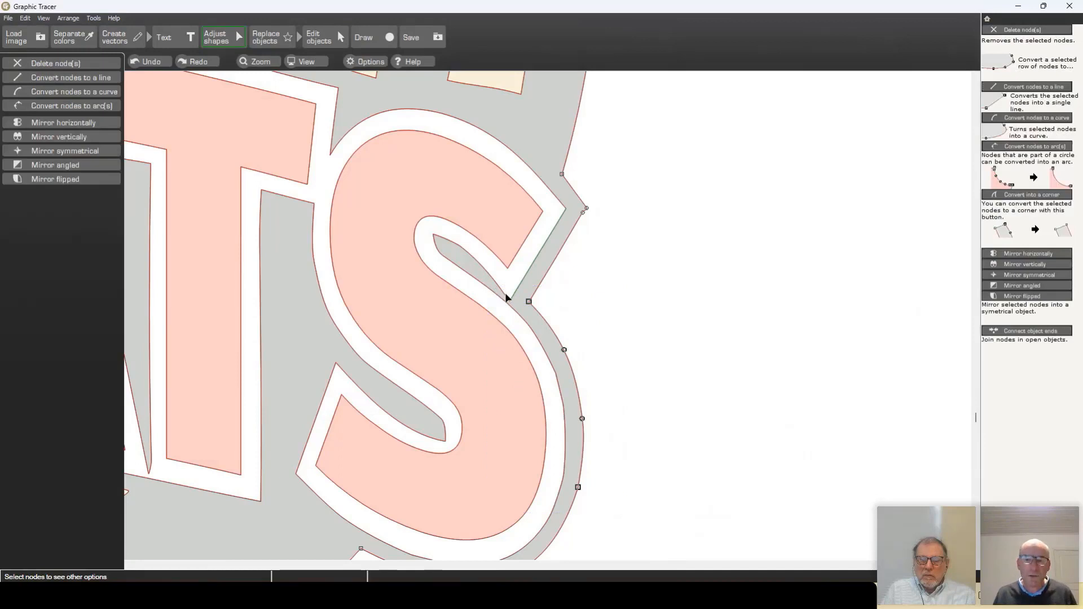
click(679, 307)
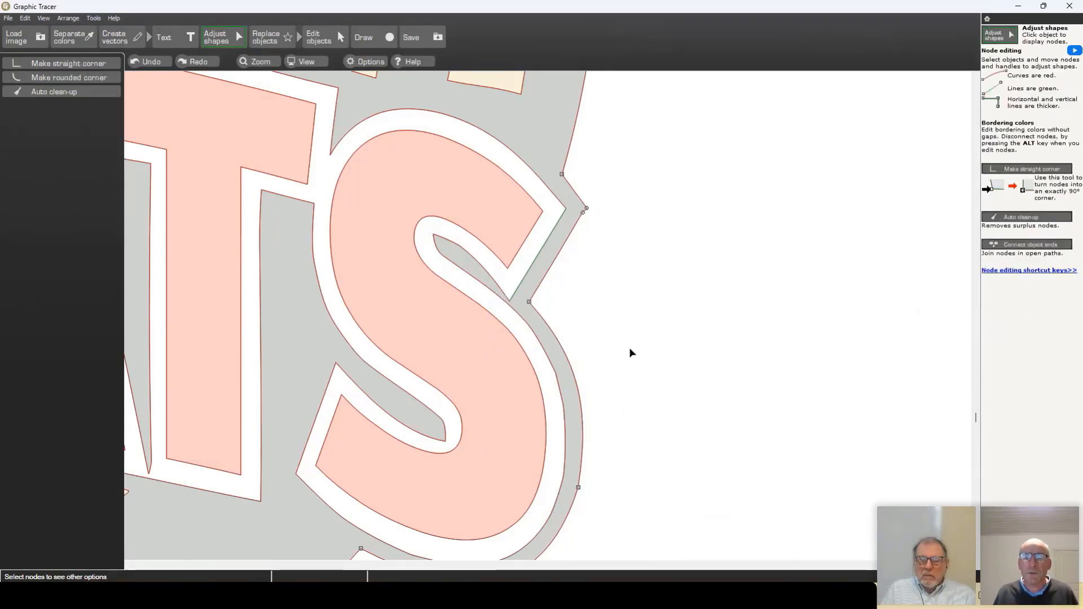
Reshape the outline's pointed corner beside the upper end of the S, keeping its tip node a cusp and deleting the surplus node next to it.
scroll(590, 210, up, 5)
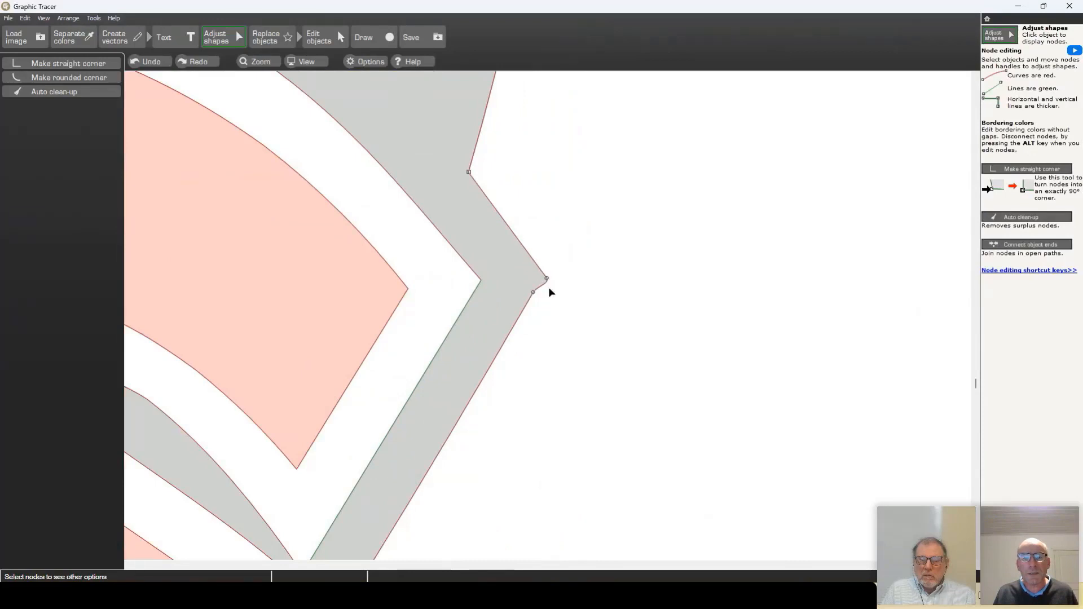
click(534, 292)
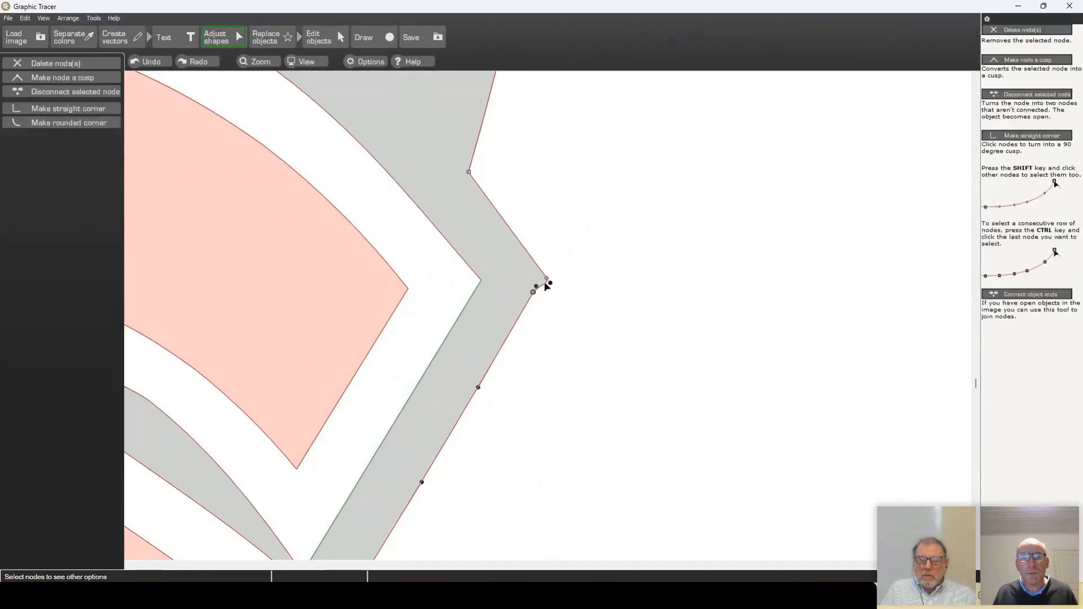
click(546, 280)
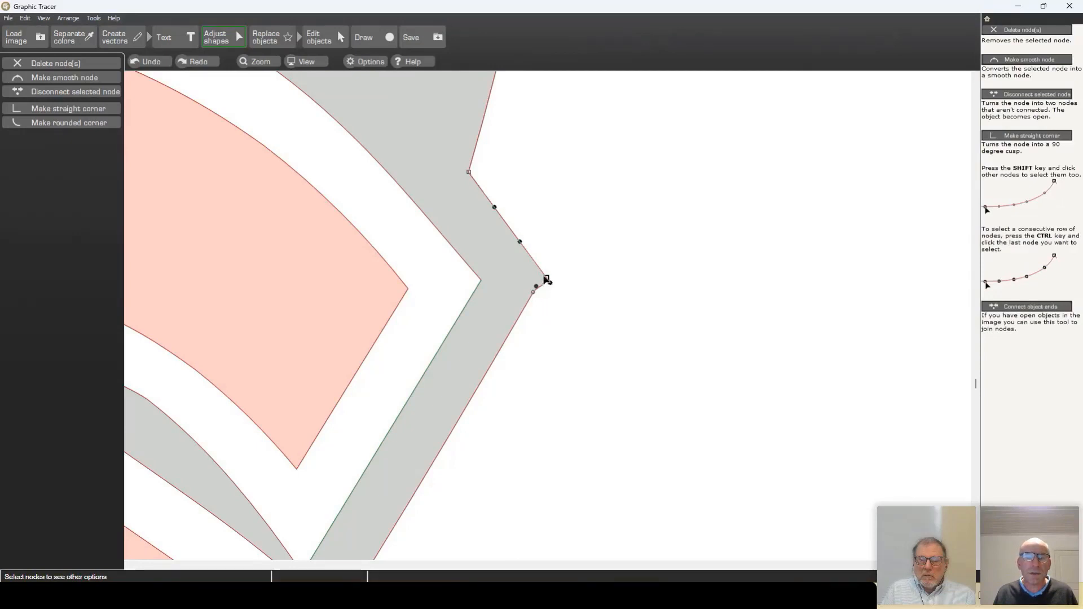
double_click(546, 279)
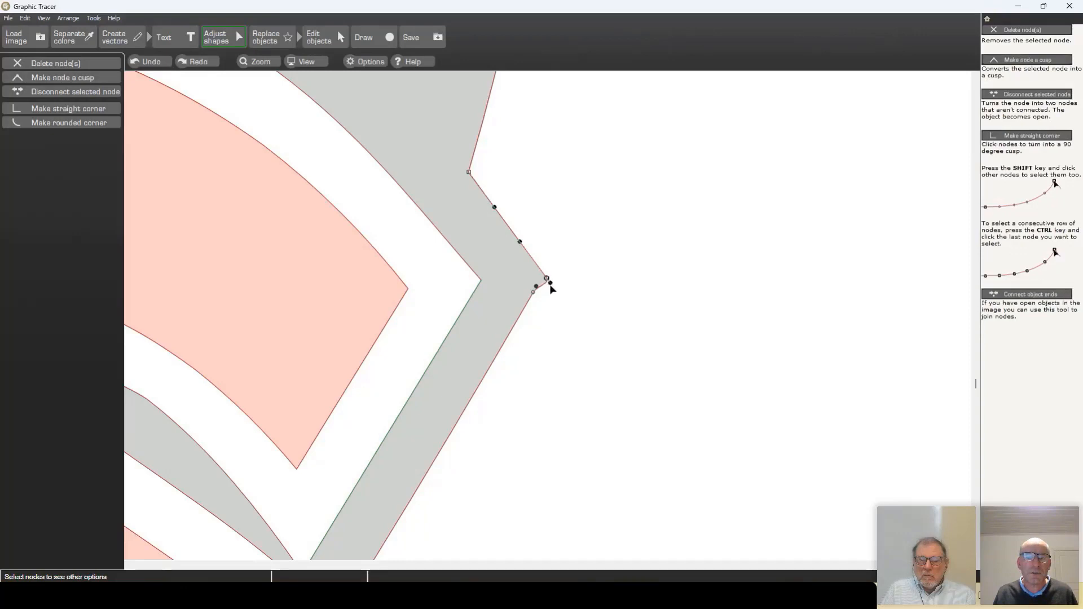
mouse_move(550, 283)
mouse_down()
mouse_move(601, 317)
mouse_move(520, 338)
mouse_move(588, 290)
mouse_move(534, 319)
mouse_move(551, 293)
mouse_up()
click(547, 279)
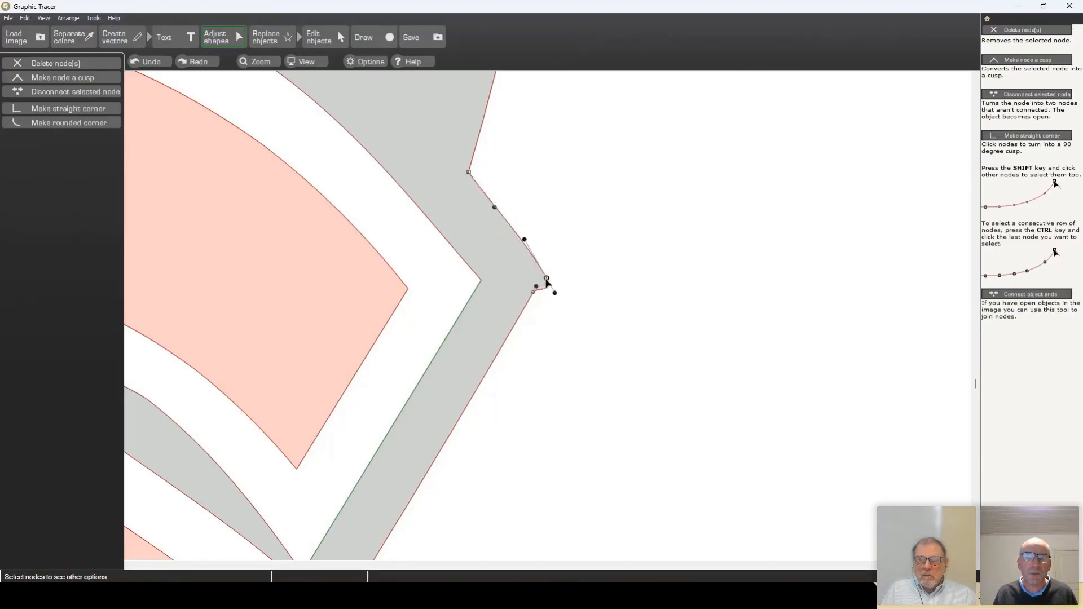
double_click(546, 278)
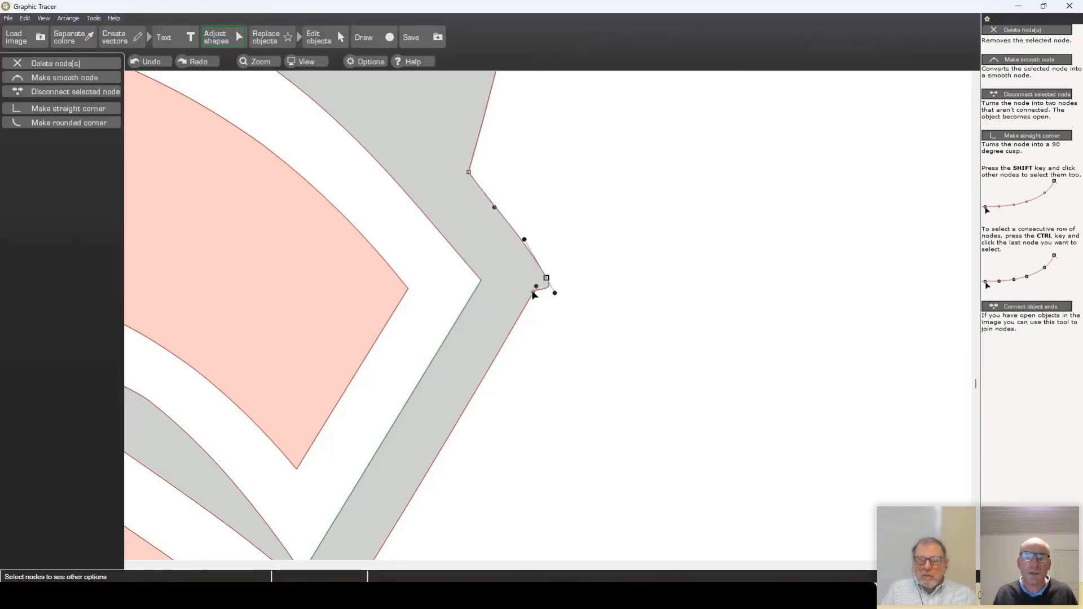
click(537, 308)
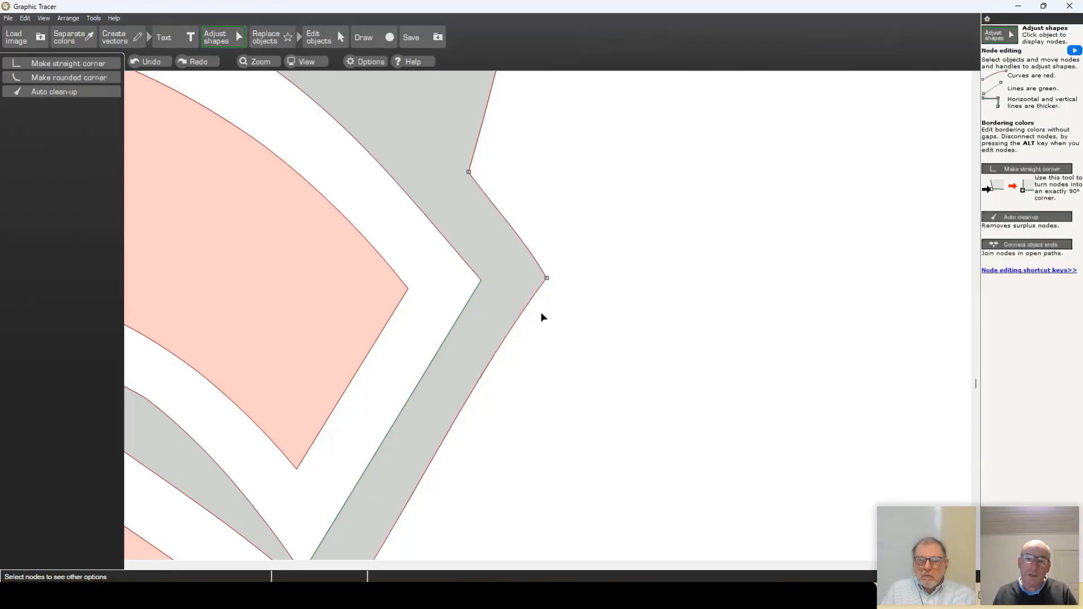
scroll(546, 318, down, 2)
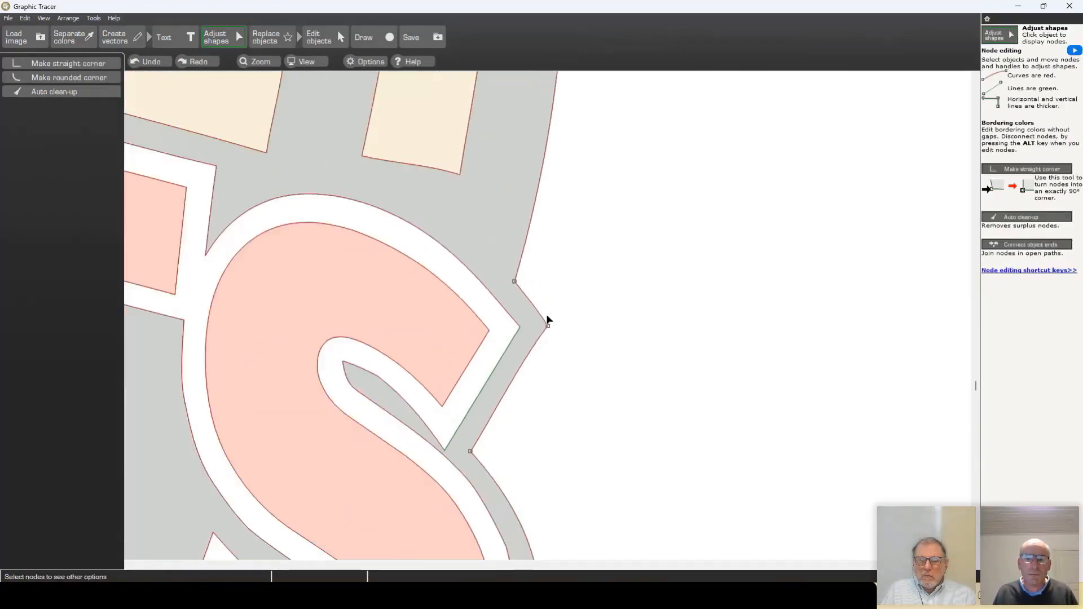
Select the cream background shape around the wildcat and convert the two close nodes at its pointed tip behind the neck into a corner.
scroll(546, 318, down, 3)
scroll(547, 315, down, 2)
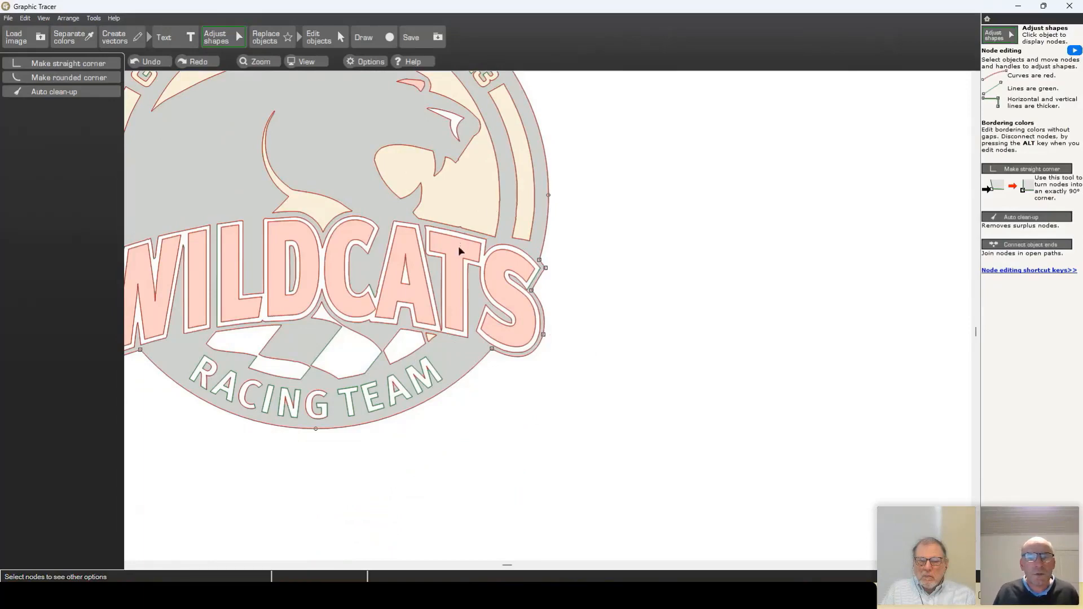
scroll(458, 244, down, 1)
click(399, 216)
scroll(547, 314, up, 4)
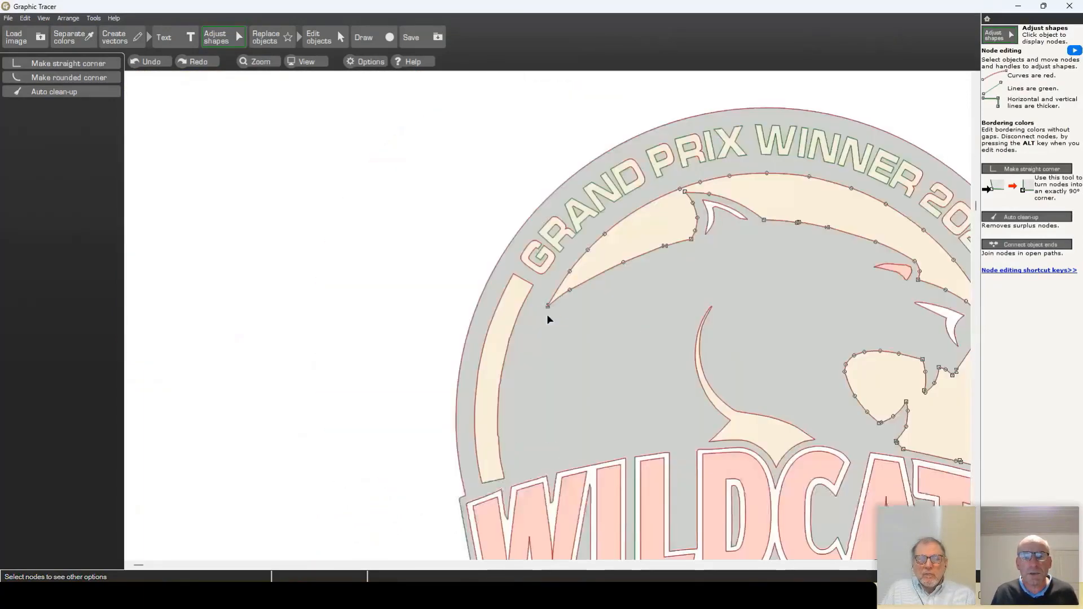
drag(593, 136, 682, 241)
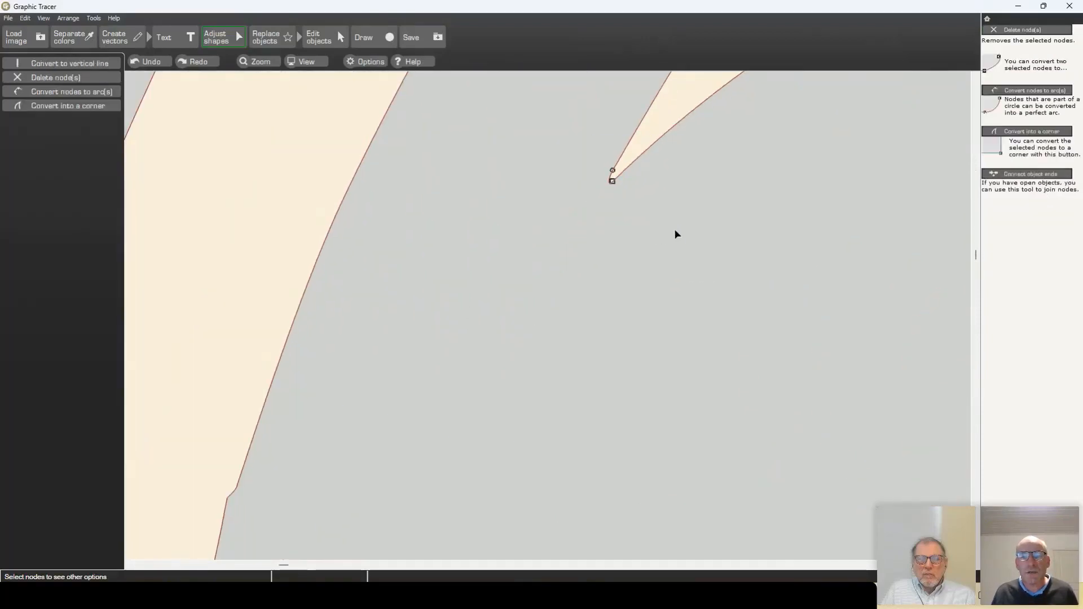
key(c)
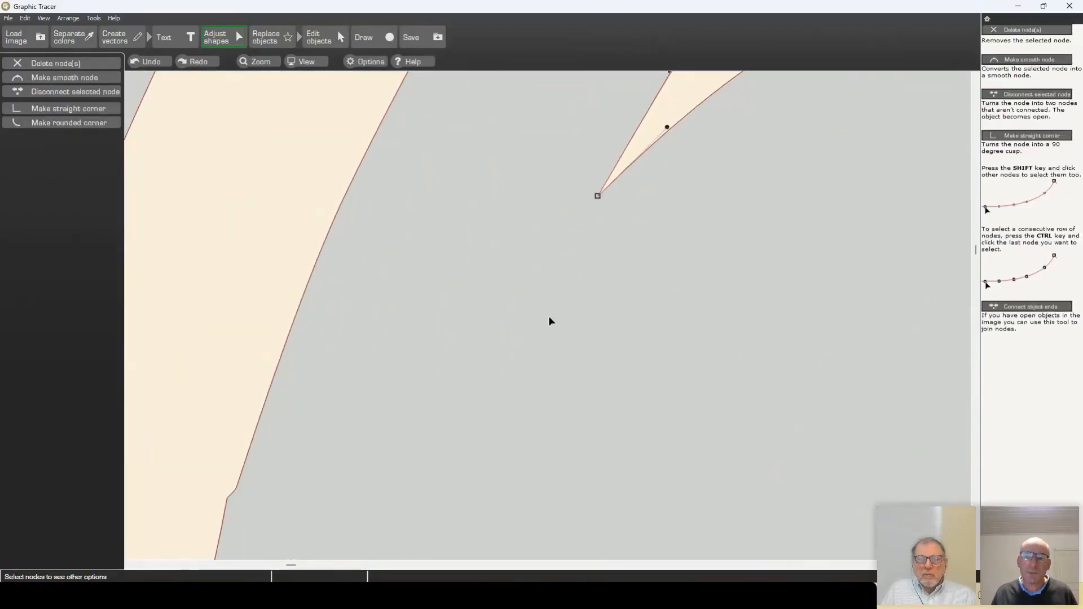
Convert the cream shape's outer circular edge into arcs and the nodes along its lower edge above the lettering into a single curve.
scroll(654, 257, down, 4)
scroll(561, 317, down, 2)
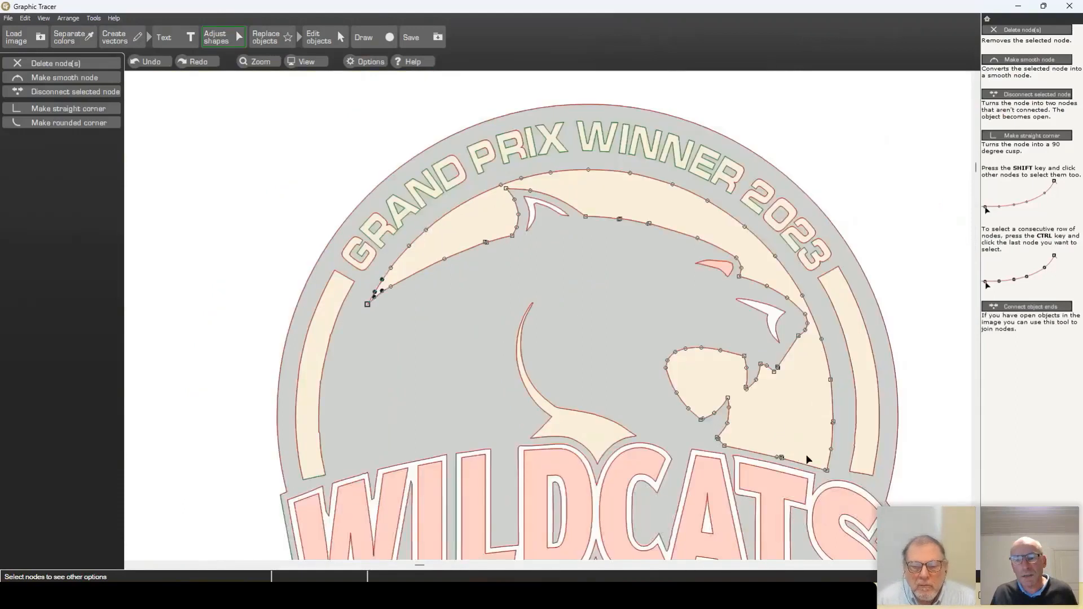
ctrl+click(827, 470)
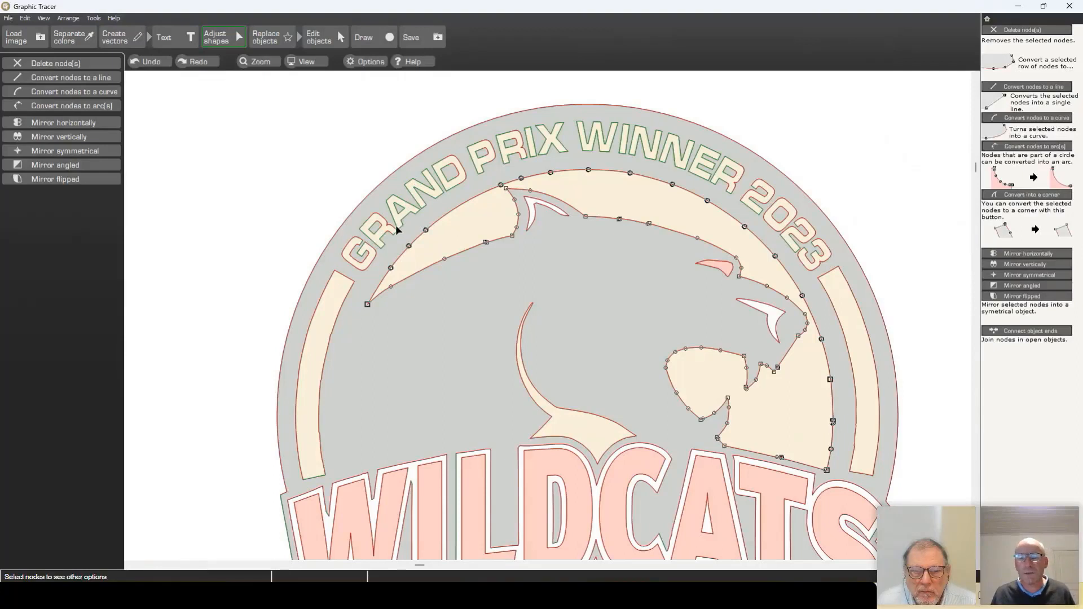
click(71, 106)
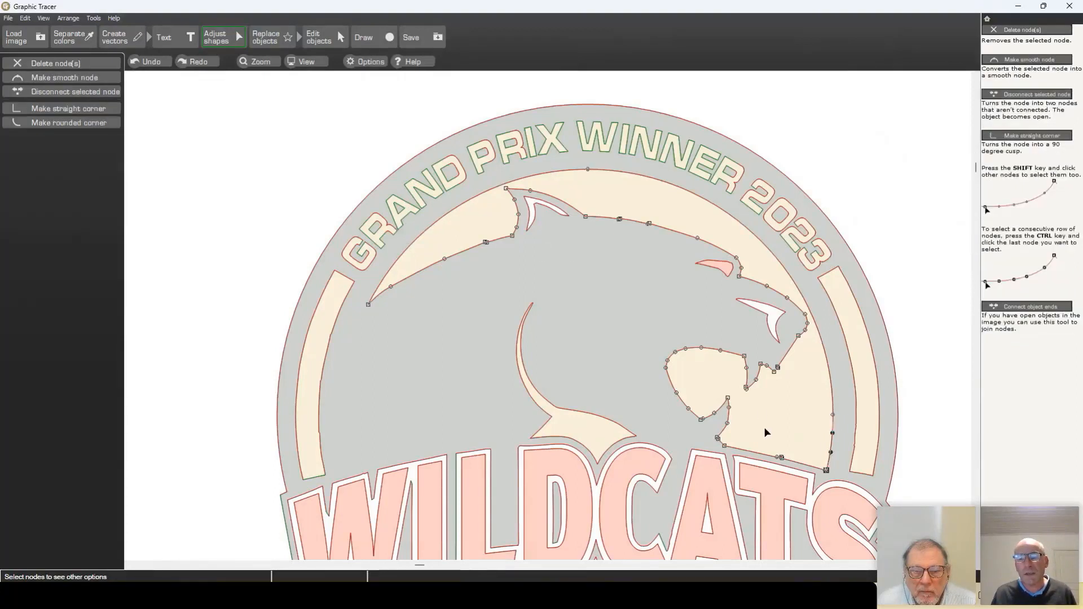
ctrl+click(780, 457)
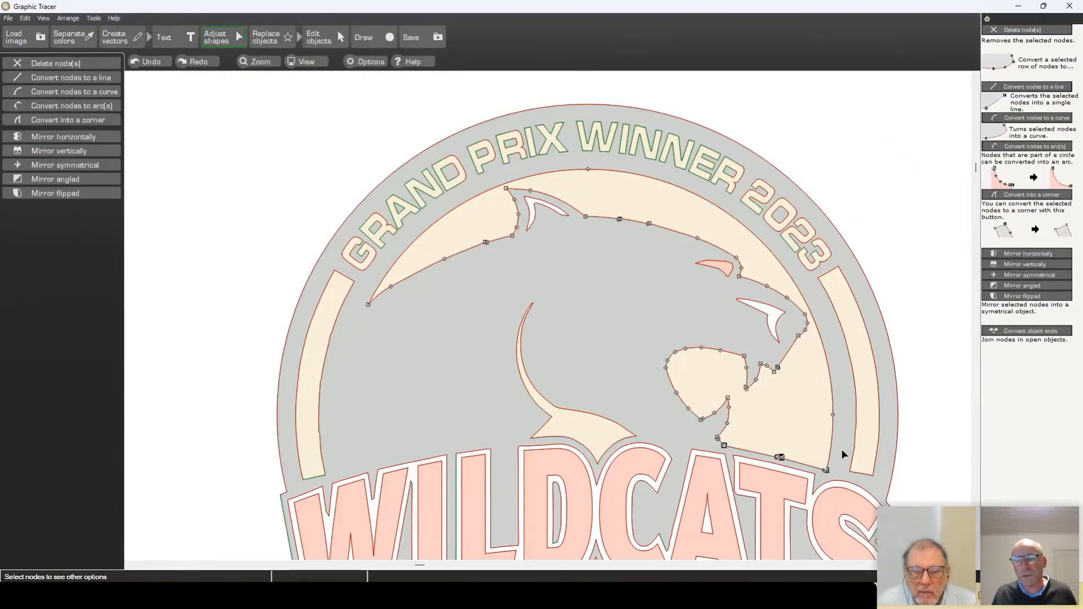
click(725, 447)
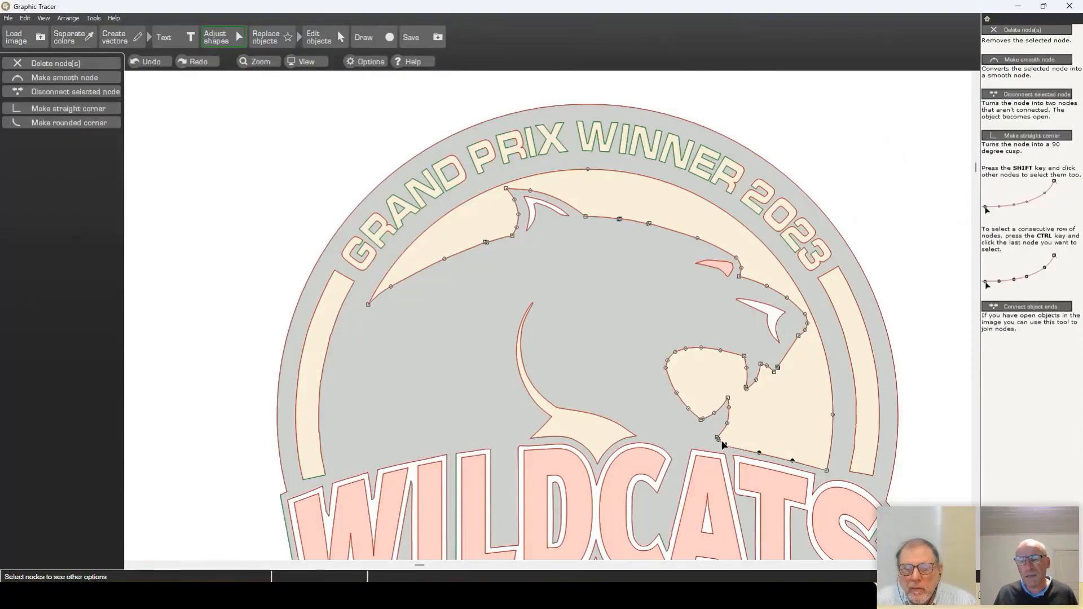
Straighten the short edge at the cream shape's lower notch above the A and merge the notch's two close nodes into a corner.
scroll(734, 445, up, 4)
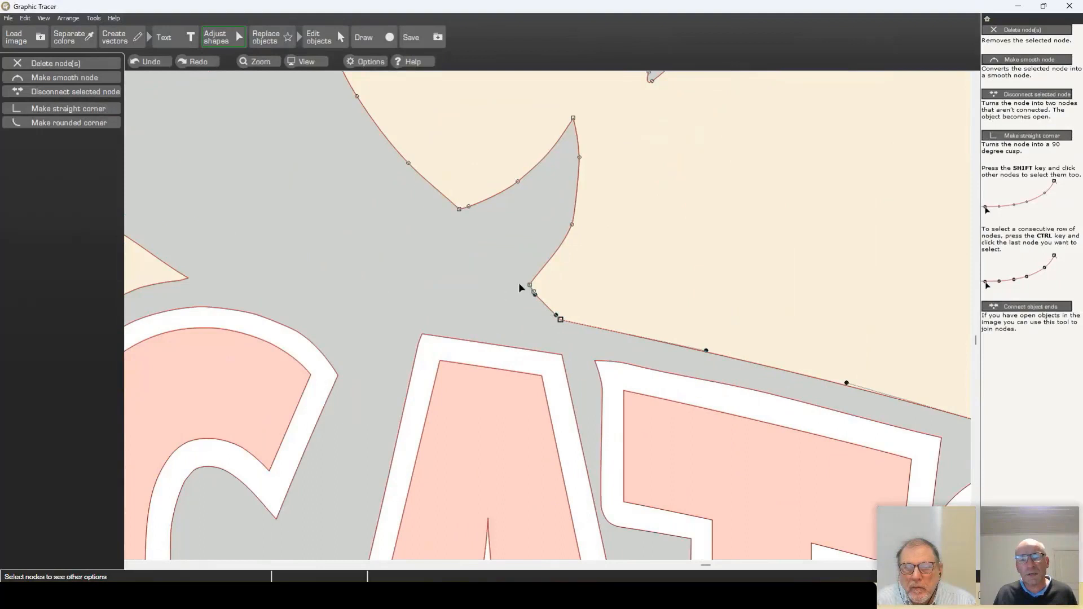
drag(517, 277, 548, 303)
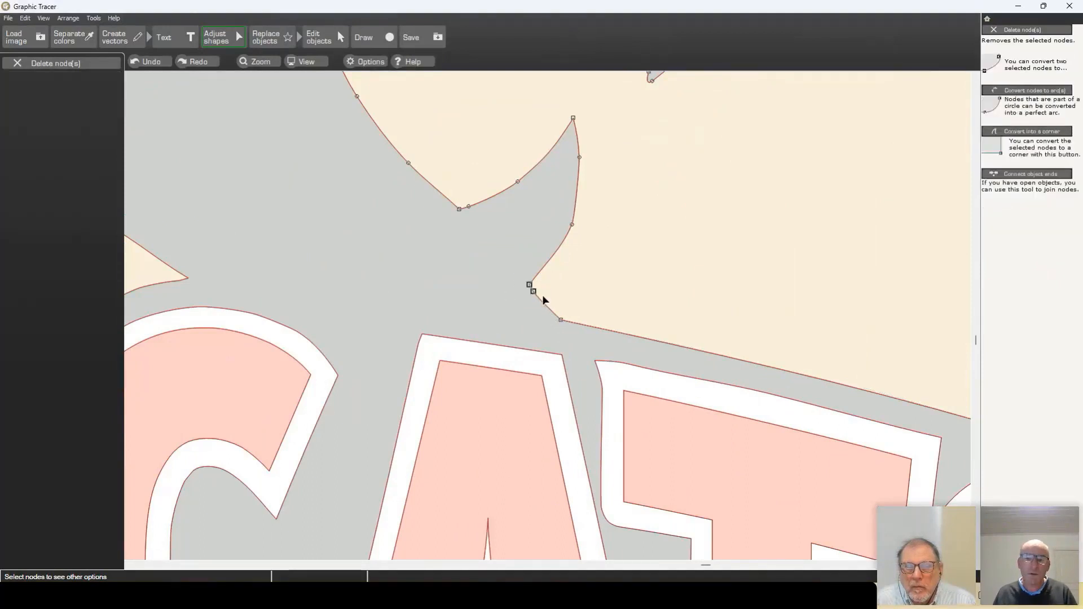
scroll(547, 314, up, 3)
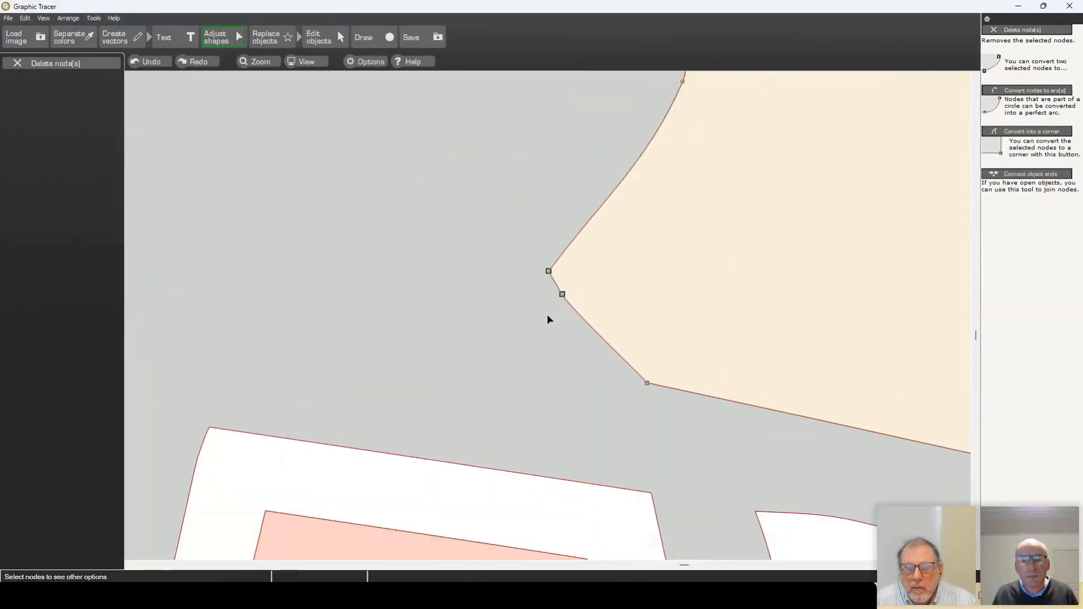
click(562, 295)
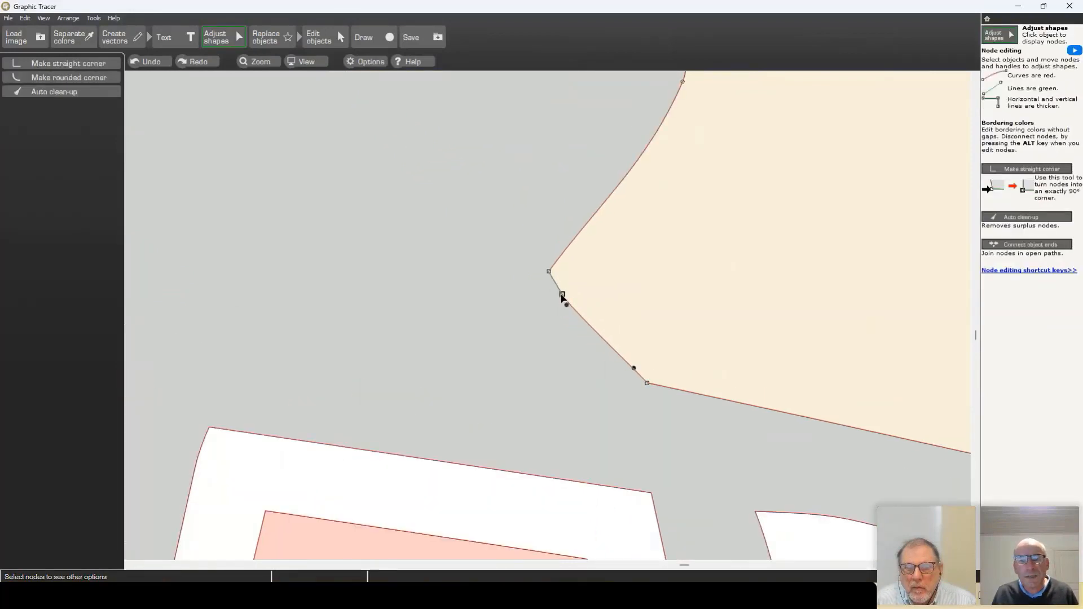
drag(566, 305, 573, 306)
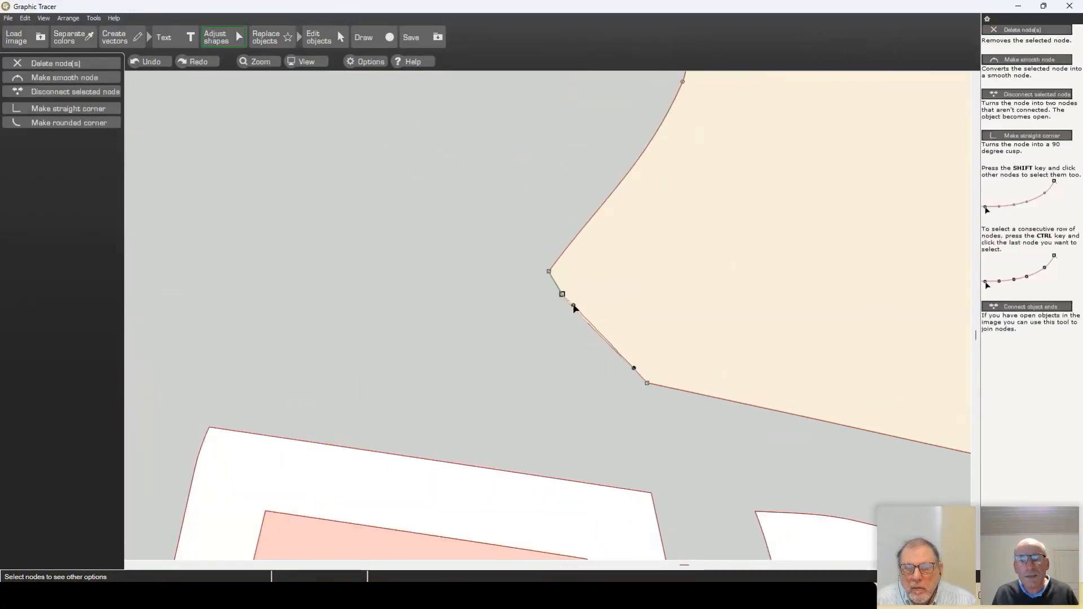
drag(528, 242, 590, 309)
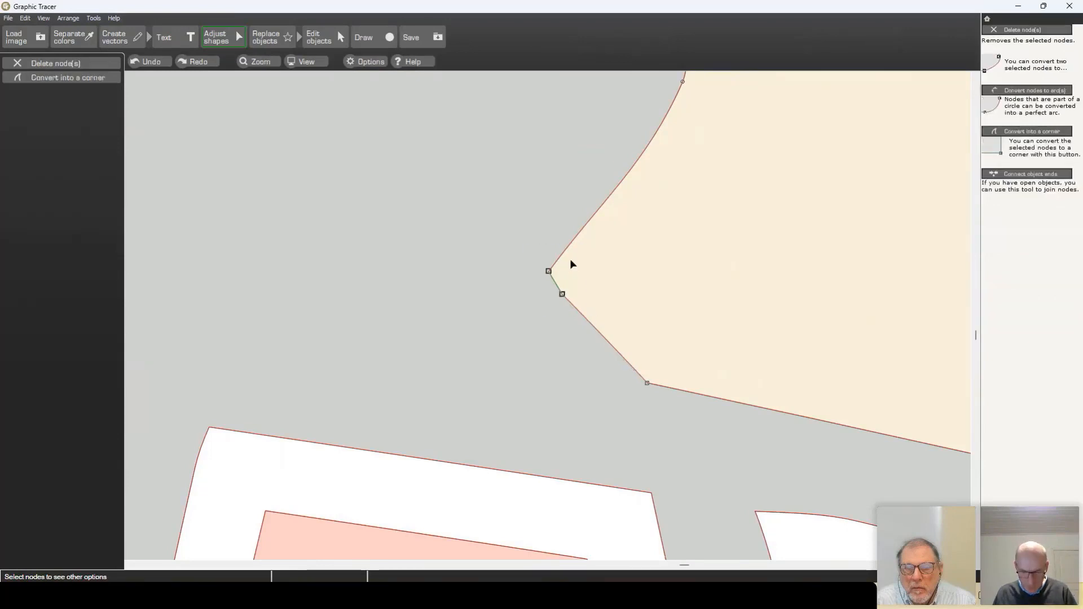
key(c)
Convert the nodes along each side of the wildcat's lower fang into a single curve.
scroll(547, 314, down, 3)
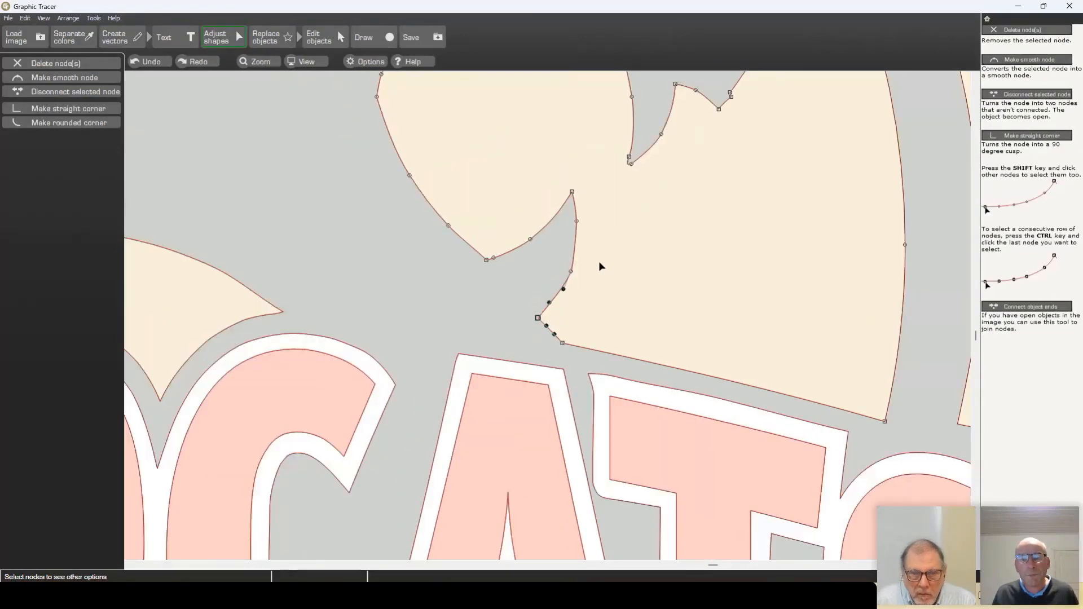
shift+click(571, 192)
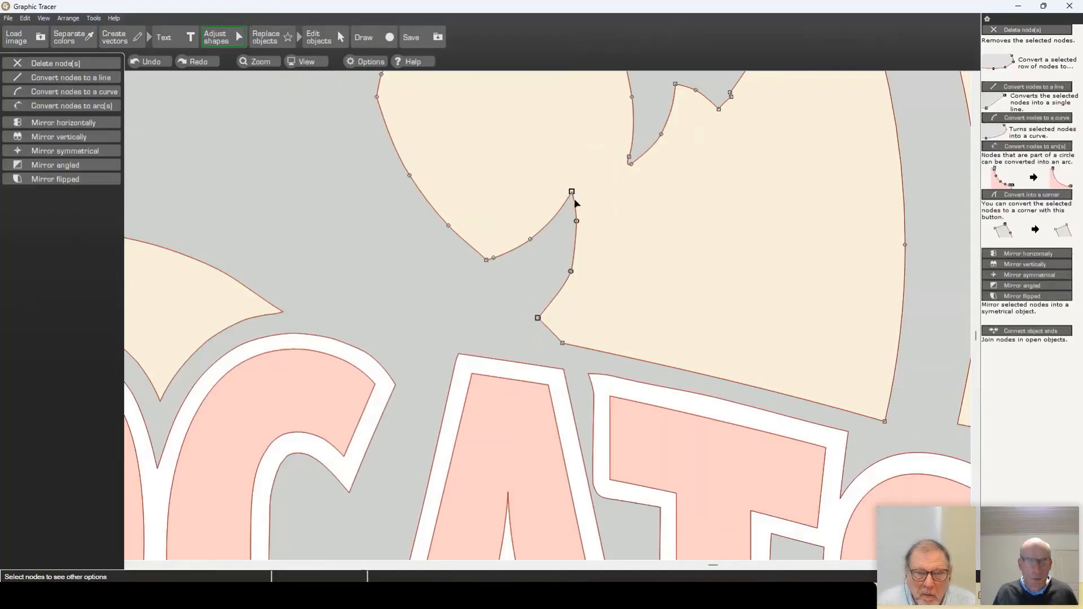
shift+click(486, 260)
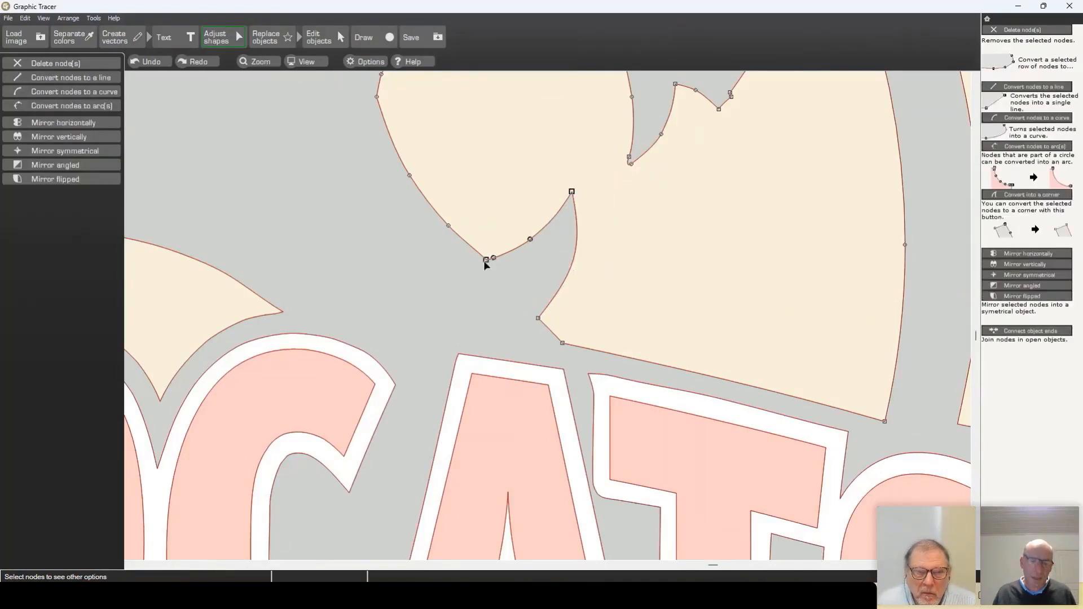
click(486, 260)
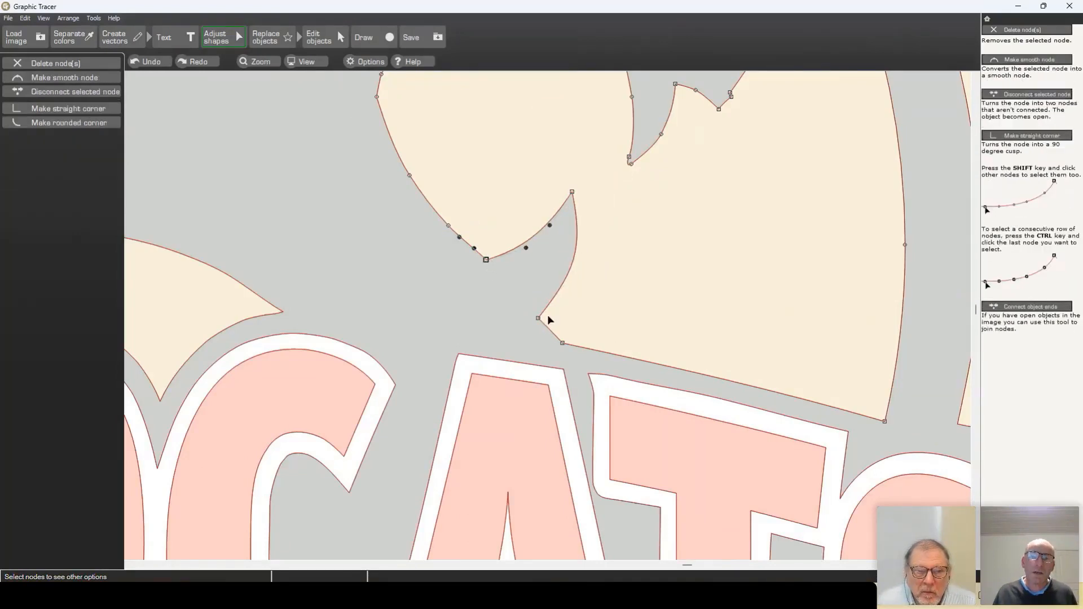
Simplify the open mouth's outline into two single curves running from the lower fang round the back to the upper fang.
scroll(612, 391, down, 3)
ctrl+click(515, 258)
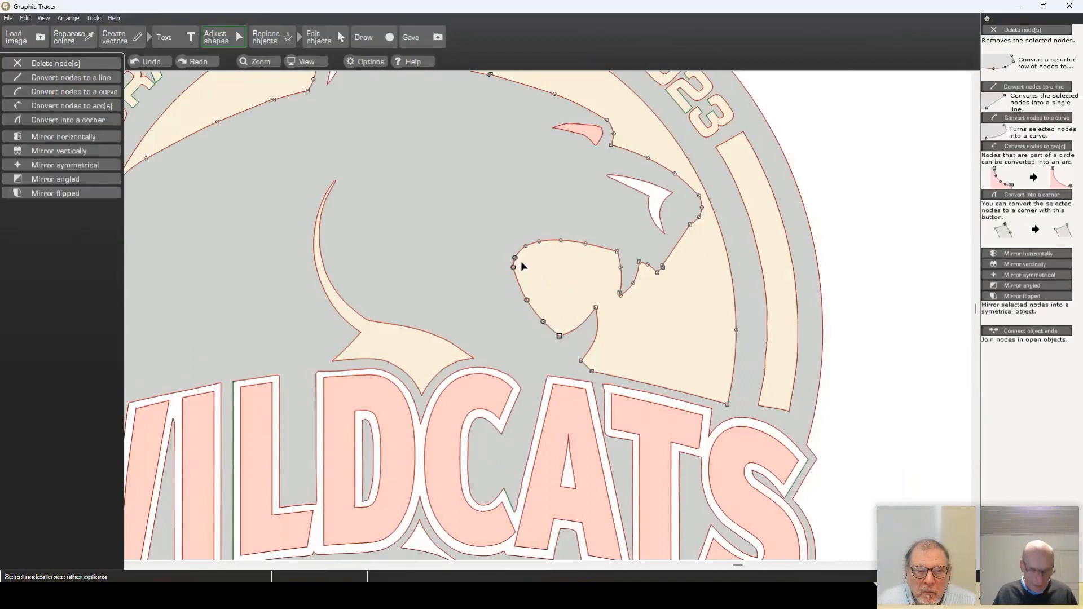
key(Delete)
ctrl+click(617, 252)
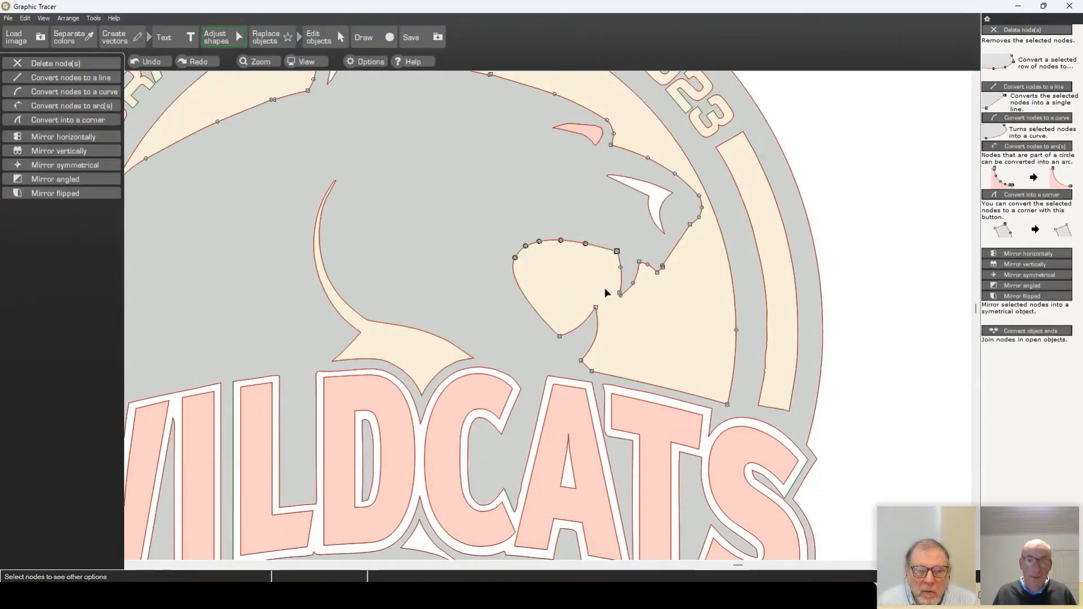
key(Delete)
Convert both sides of the upper fang into single curves and its two tip nodes into a corner.
ctrl+click(619, 293)
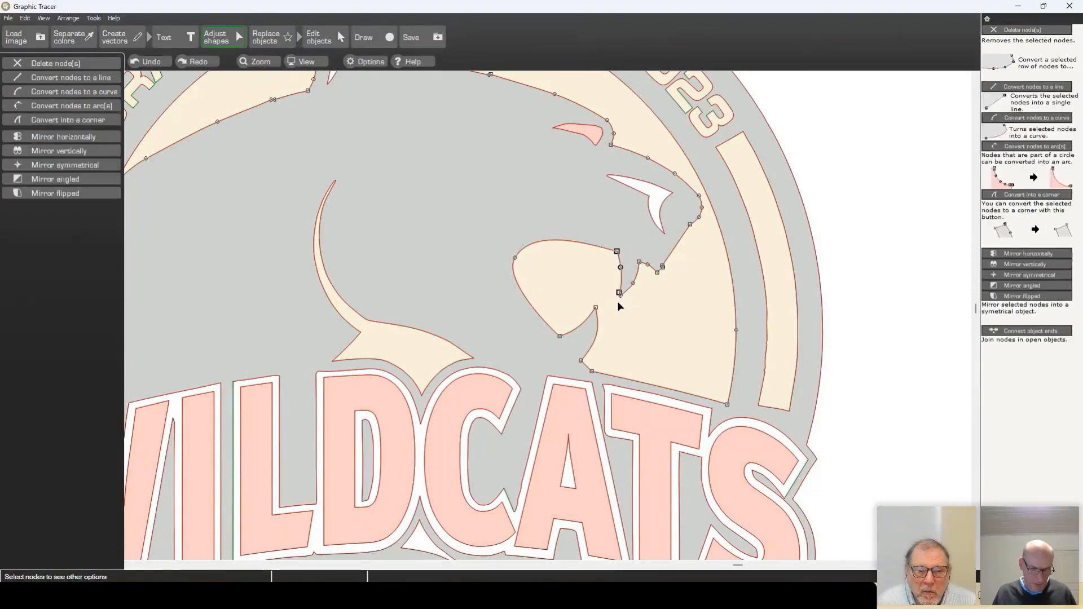
key(c)
drag(590, 284, 628, 311)
click(618, 295)
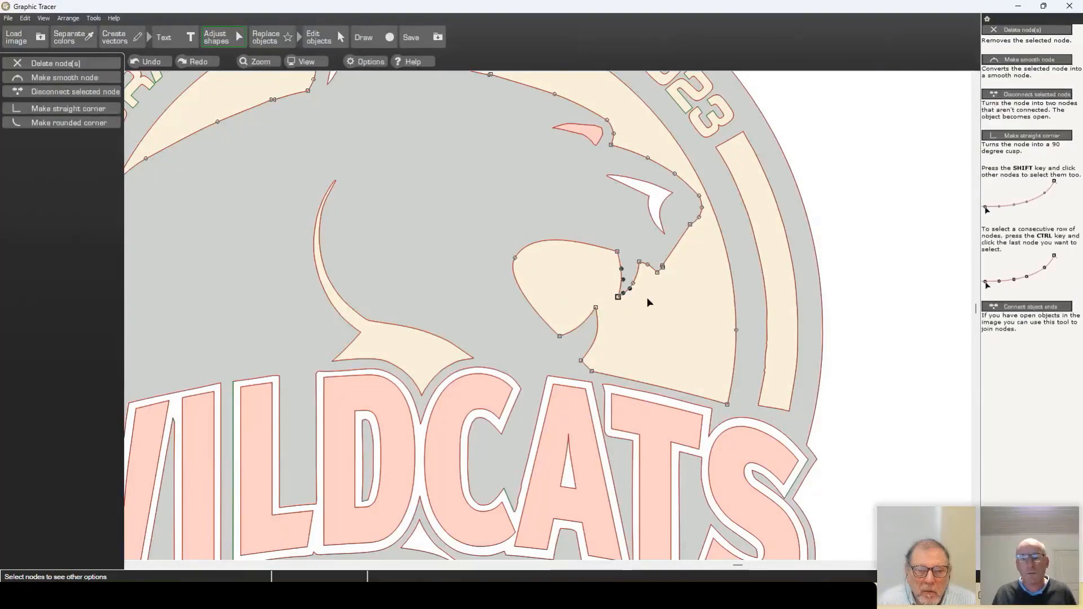
click(639, 263)
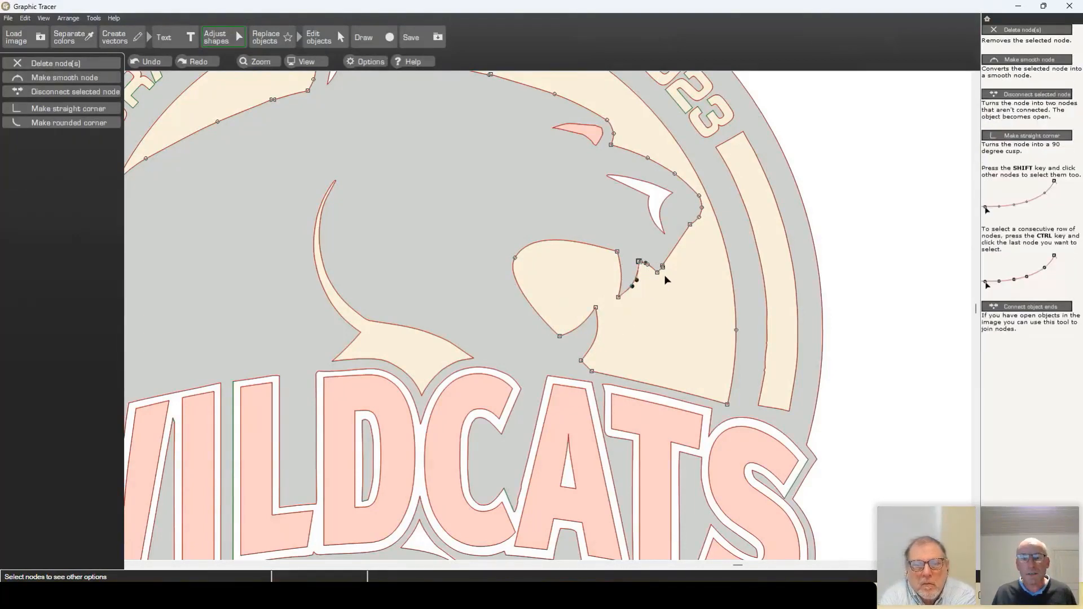
Delete the two close surplus nodes on the muzzle edge between the upper lip and the nose.
scroll(548, 315, up, 4)
drag(593, 259, 536, 308)
click(573, 291)
drag(551, 244, 571, 281)
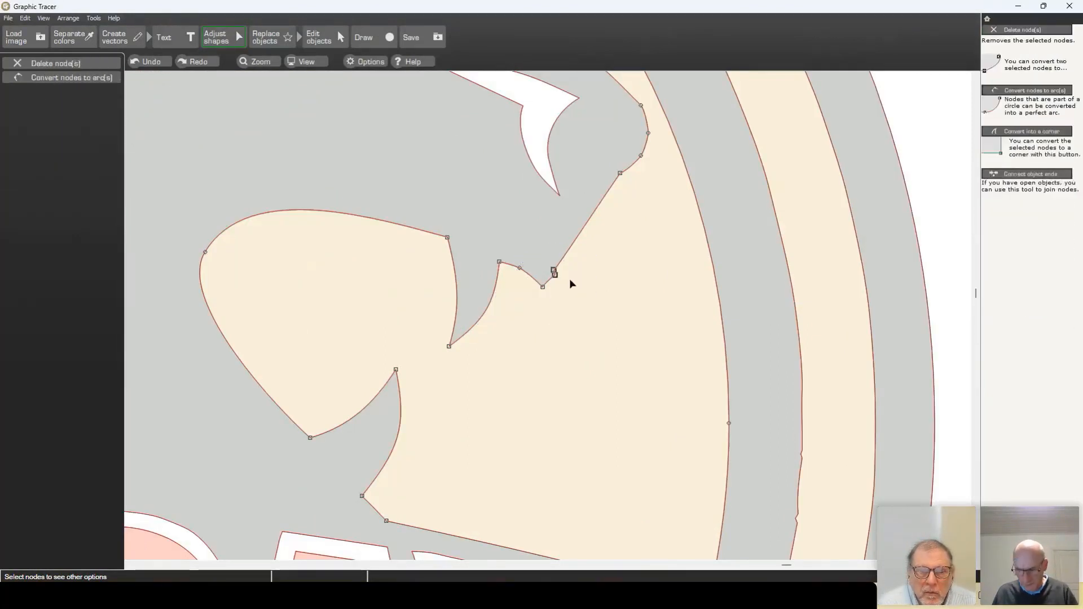
key(Delete)
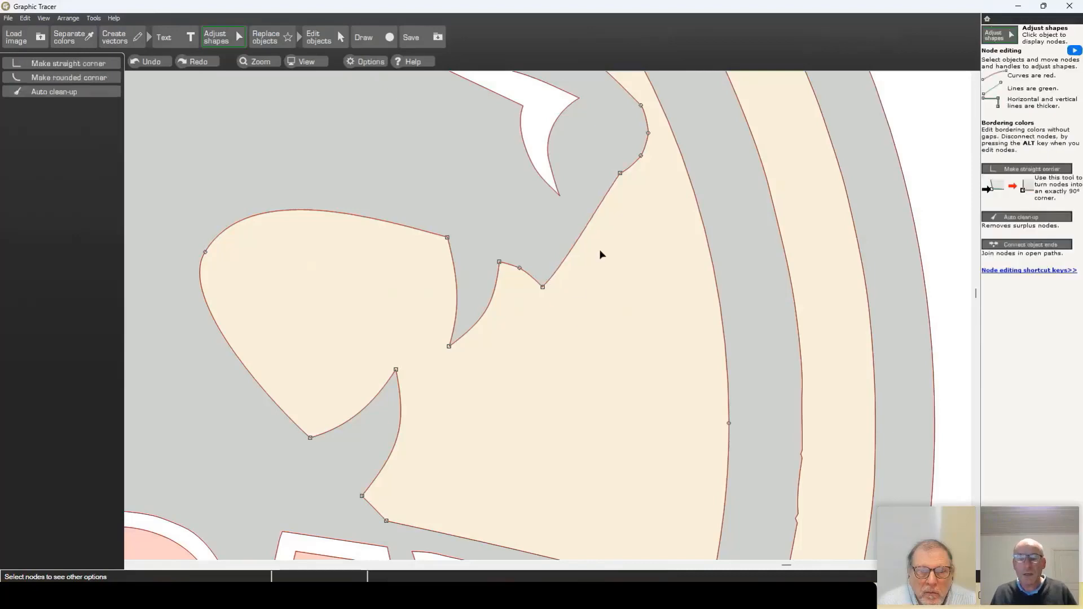
Convert the outline nodes around the wildcat's nose into a single curve.
click(621, 173)
ctrl+click(640, 157)
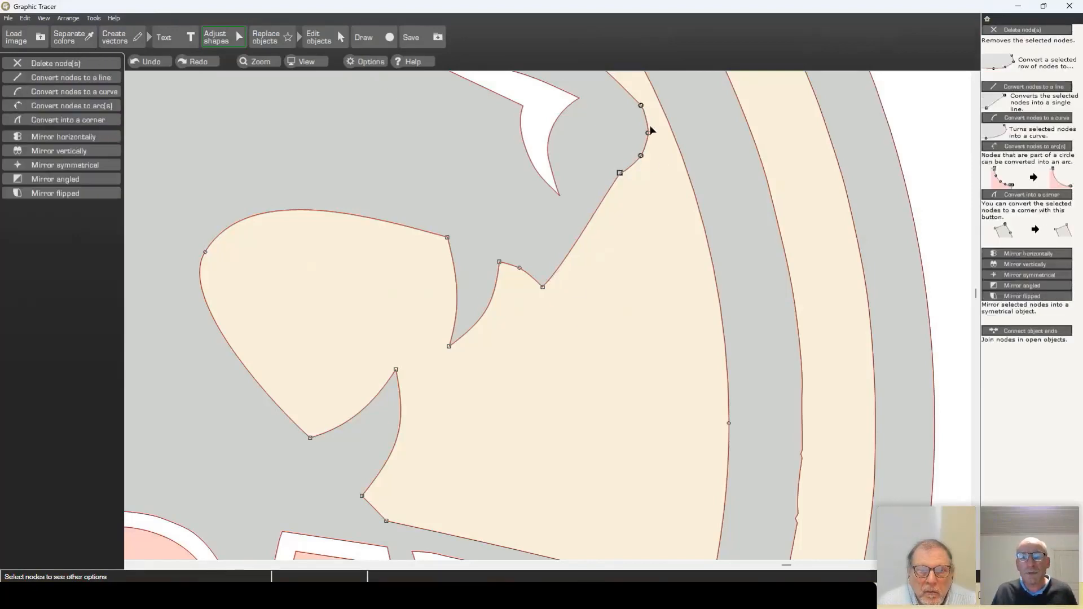
key(c)
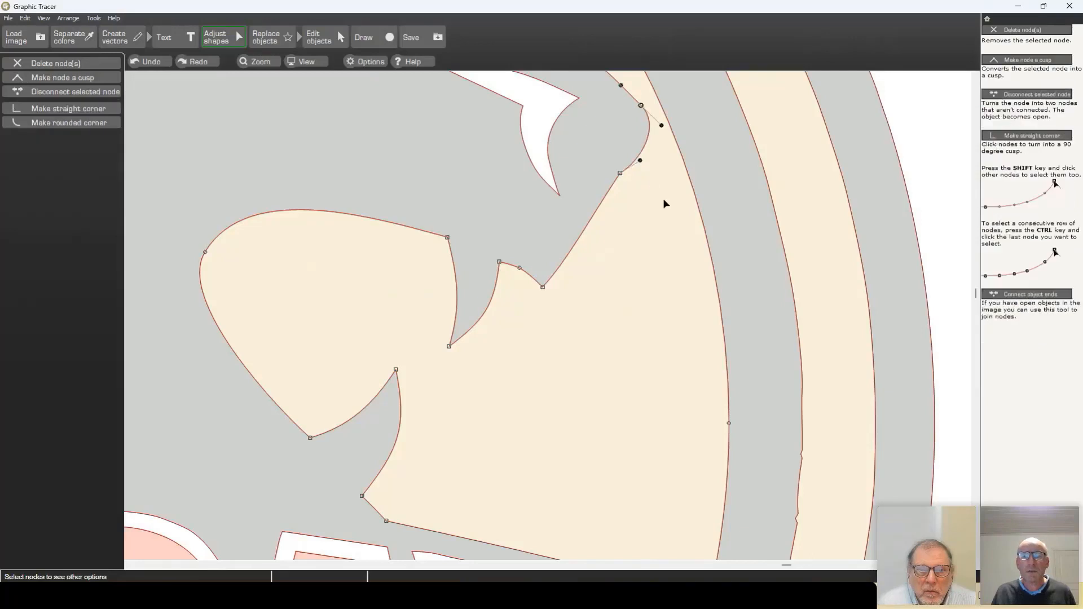
Convert the outline nodes along the bridge of the nose up to the brow into a single curve.
scroll(652, 210, down, 2)
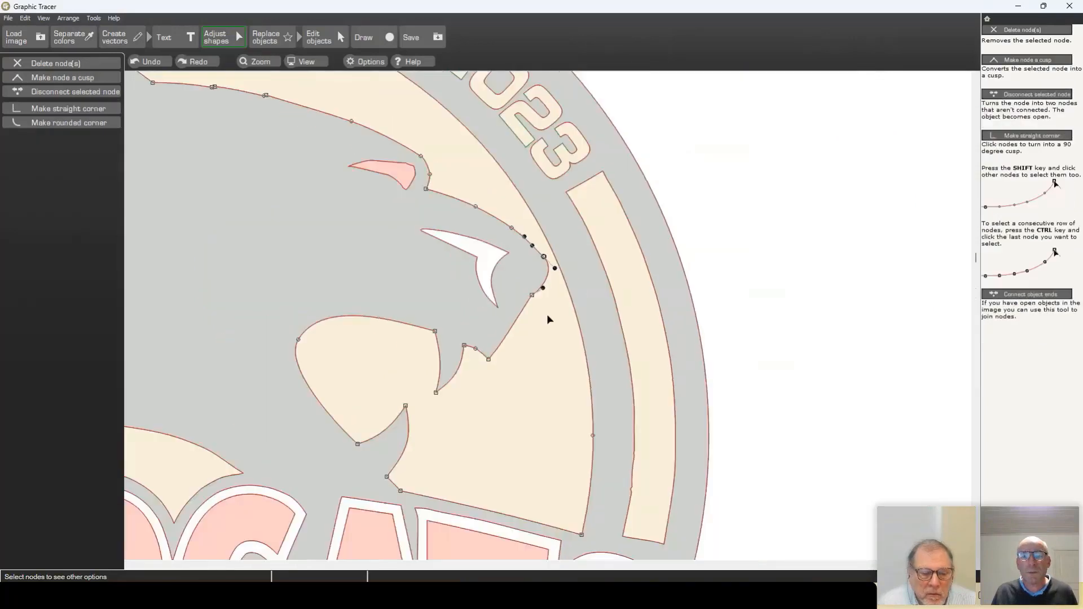
ctrl+click(426, 188)
click(428, 193)
Convert the outline nodes along the top of the head from the ear base to the brow into a single curve.
scroll(488, 279, down, 2)
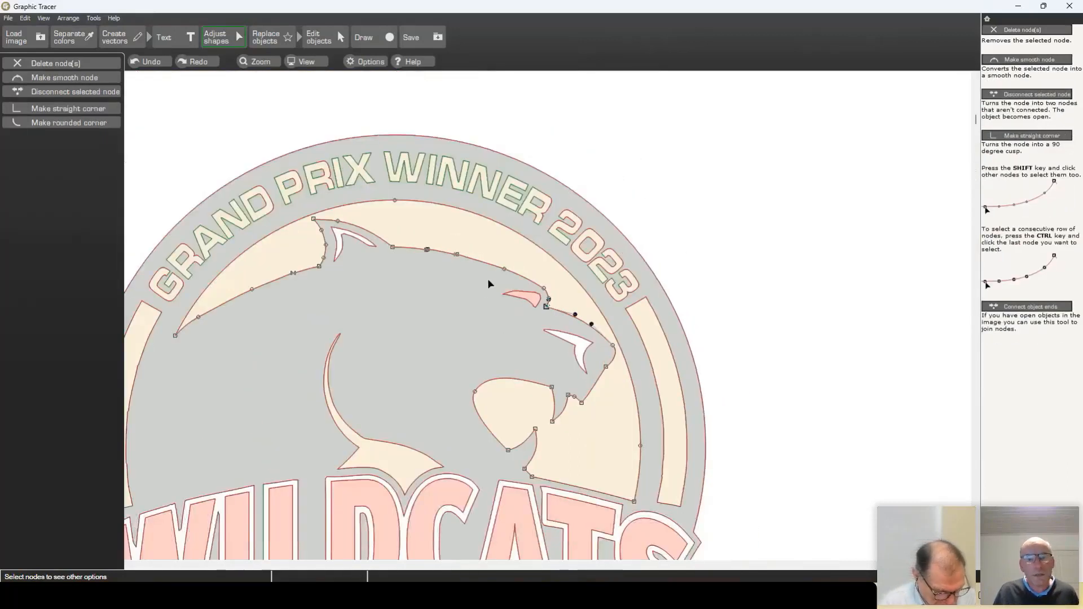
click(545, 292)
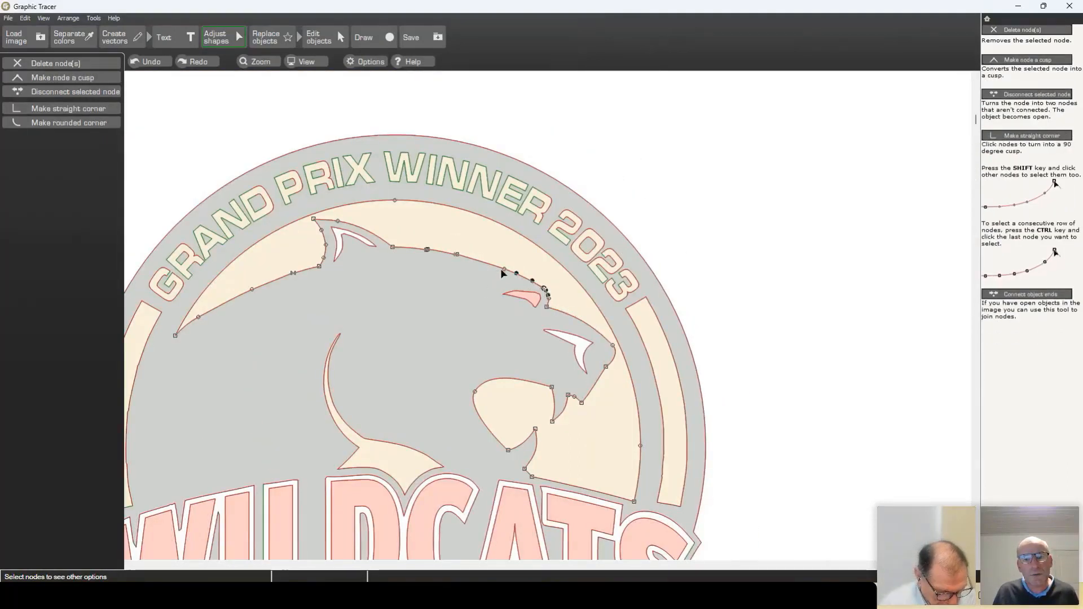
click(395, 247)
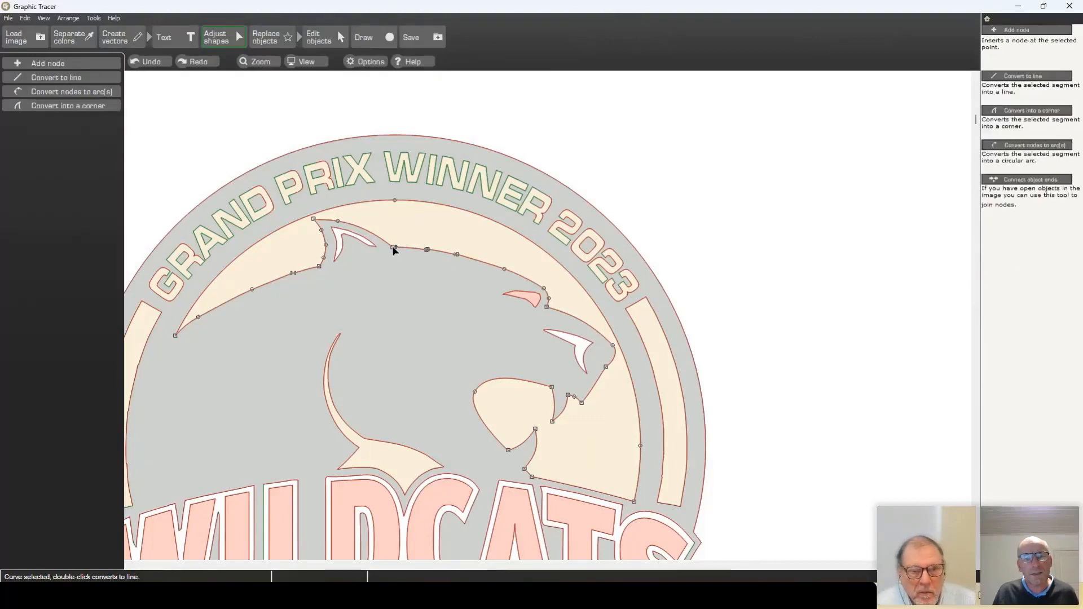
click(393, 247)
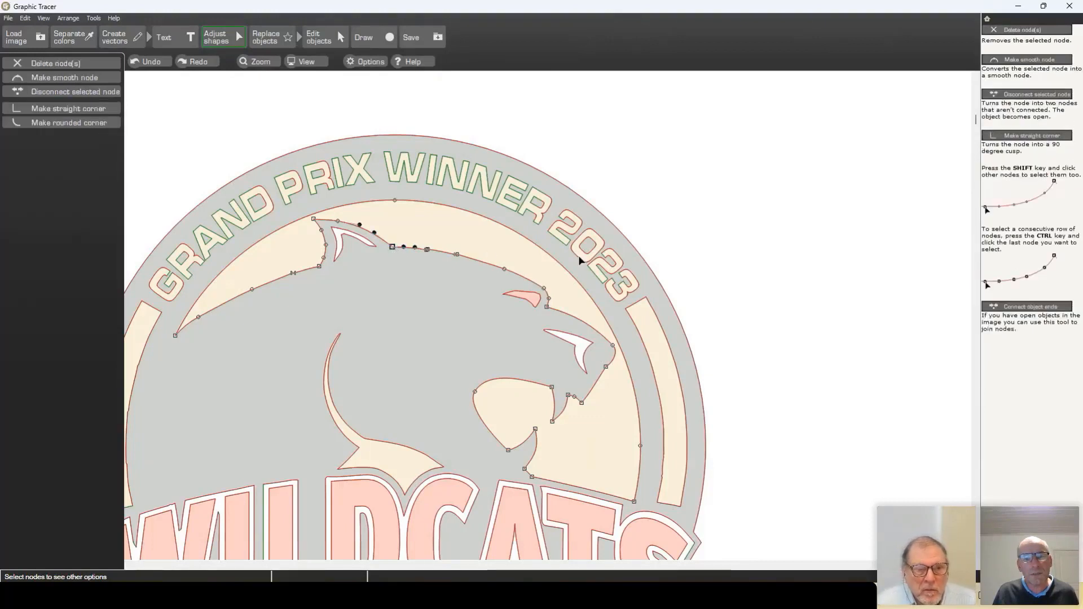
ctrl+click(544, 289)
key(c)
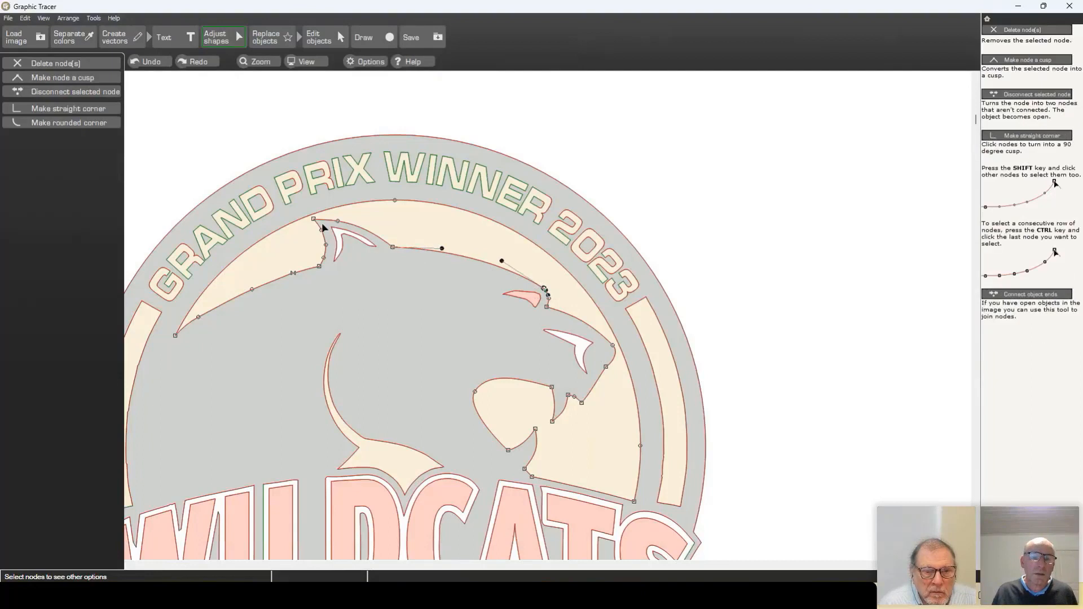
click(391, 247)
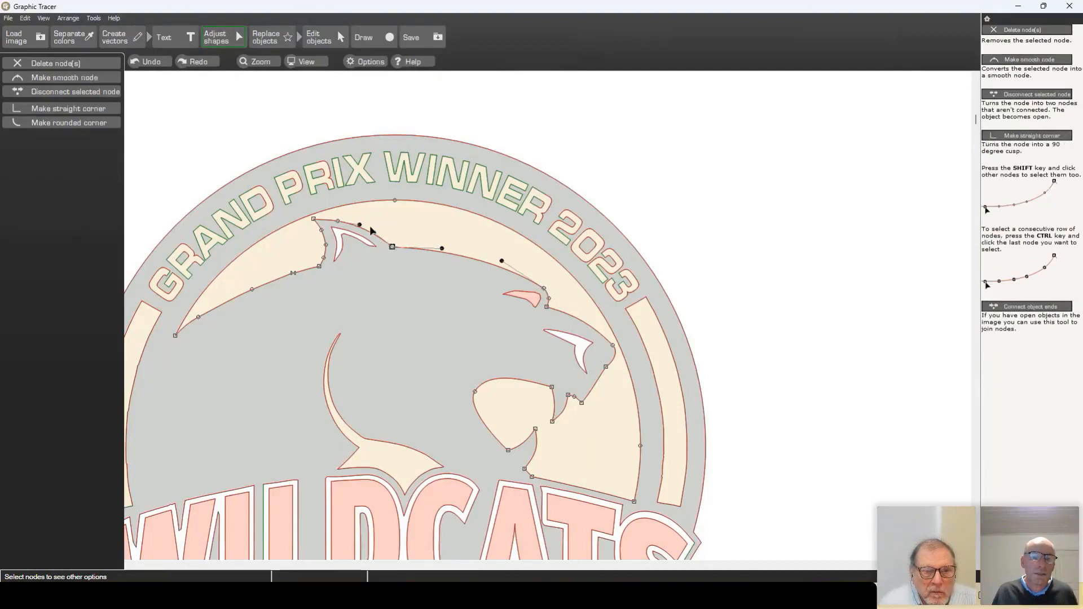
Convert the outline nodes along the back edge of the ear, from its tip to its base, into a single curve.
click(314, 221)
click(313, 218)
ctrl+click(318, 266)
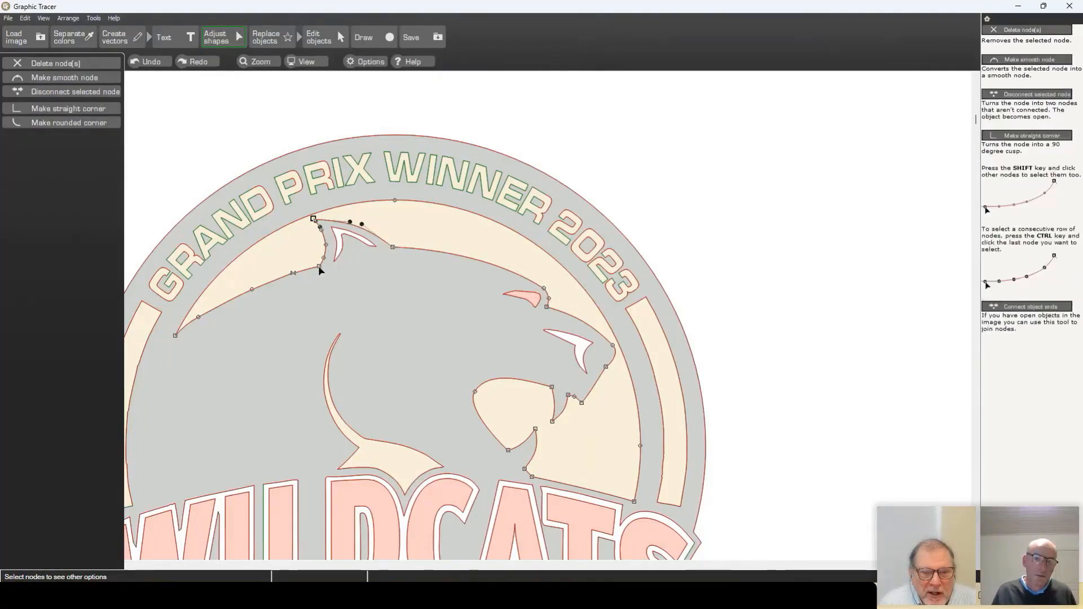
key(c)
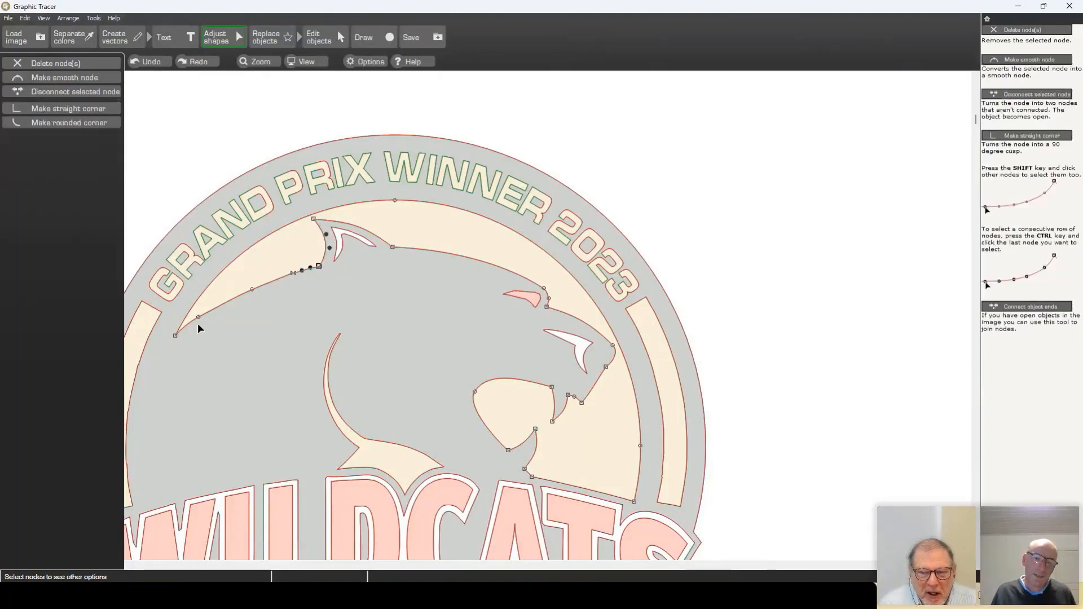
Convert the outline nodes from the ear base down the back of the neck into a single curve.
ctrl+click(175, 335)
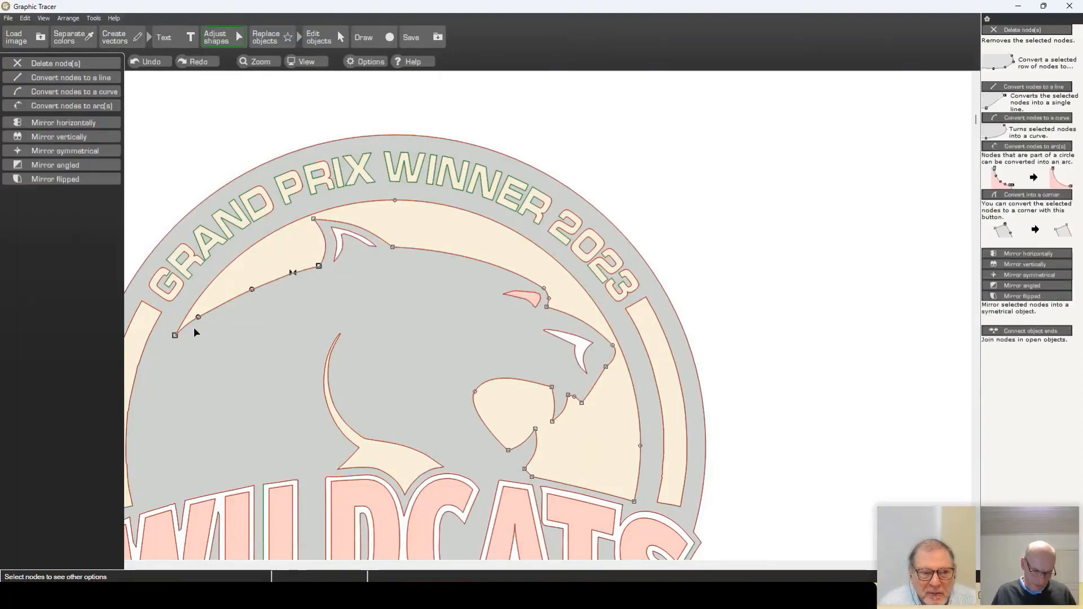
key(c)
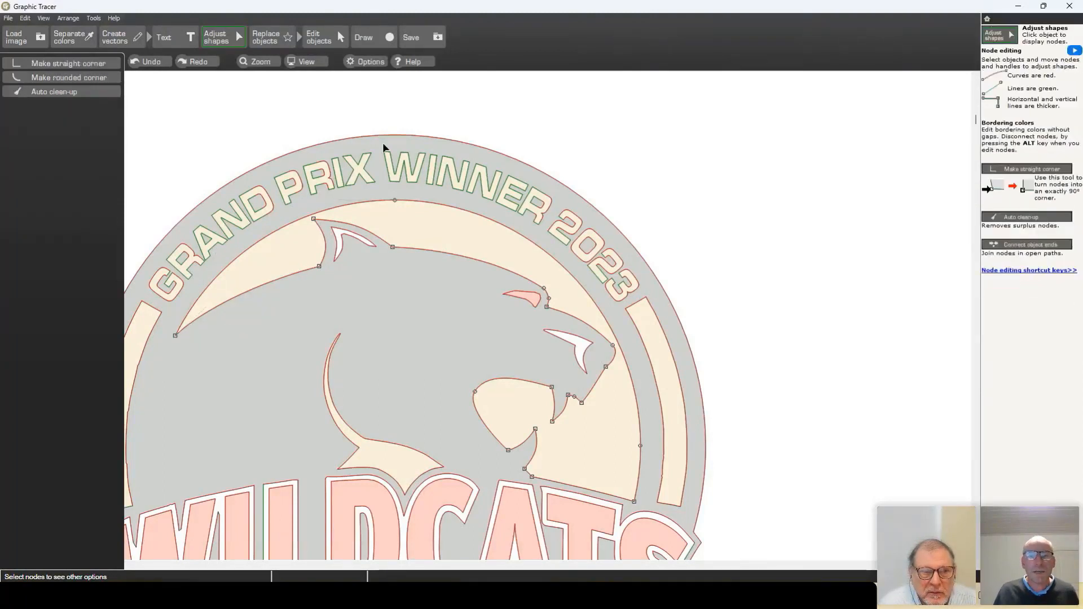
click(621, 182)
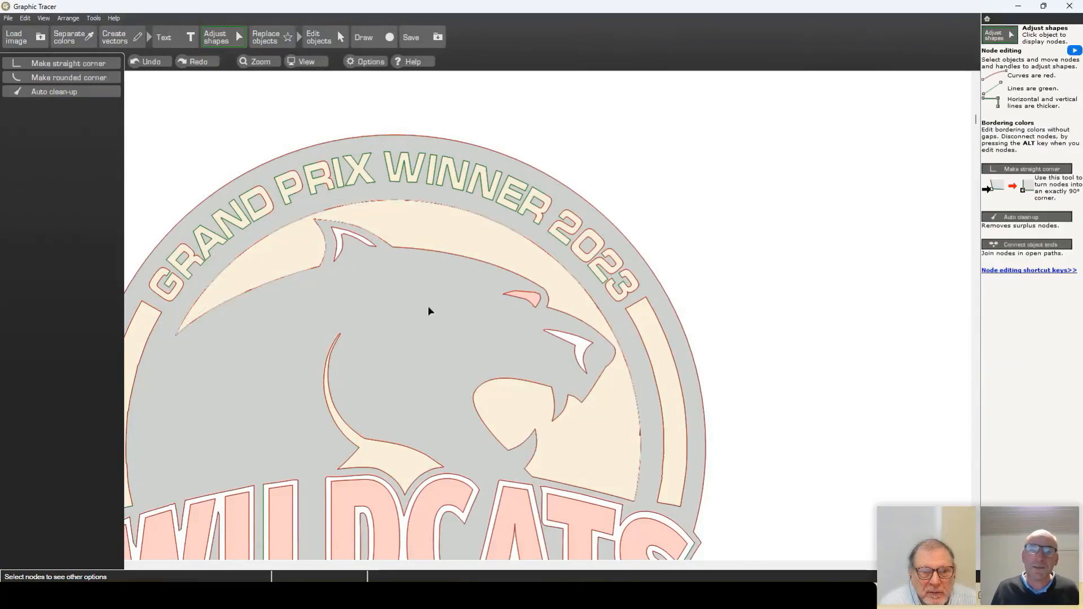
Convert the two nodes at the upper tip of the cream neck highlight into a sharp corner.
scroll(384, 305, down, 2)
scroll(544, 315, up, 2)
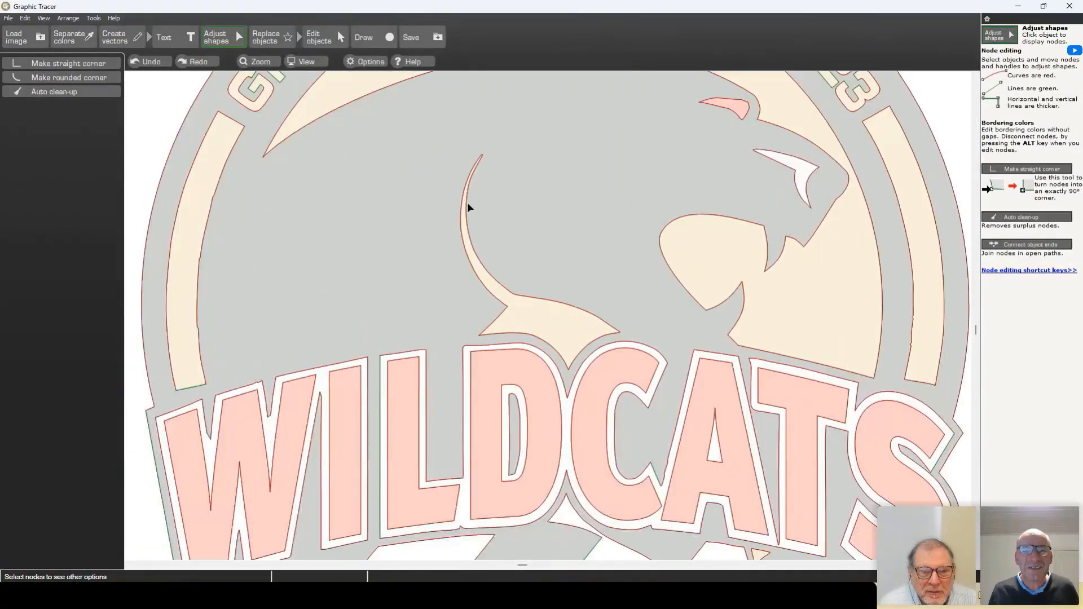
click(466, 194)
scroll(465, 140, up, 1)
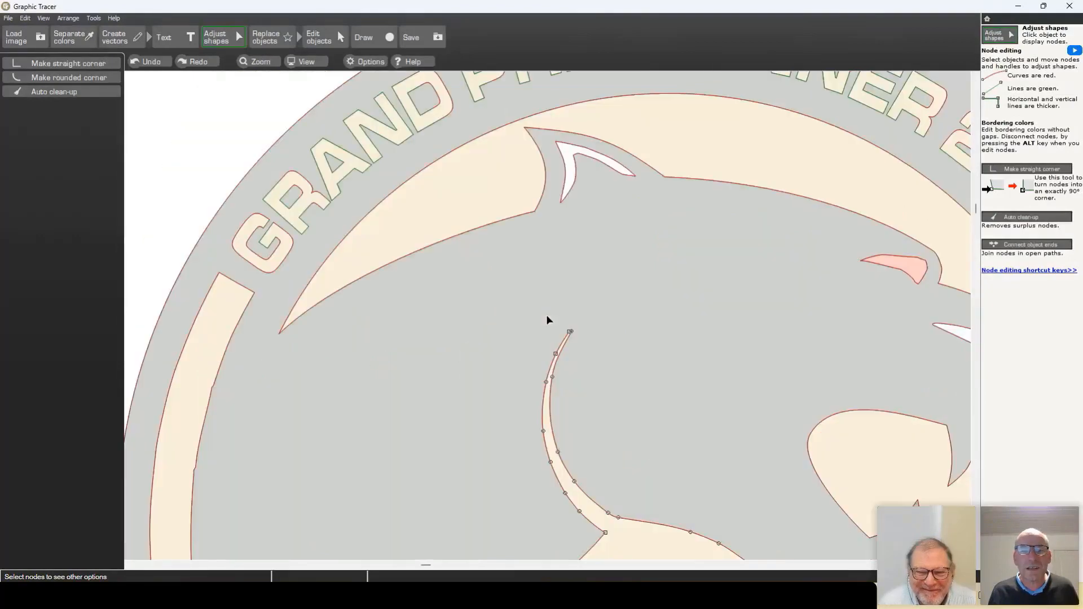
drag(547, 312, 588, 336)
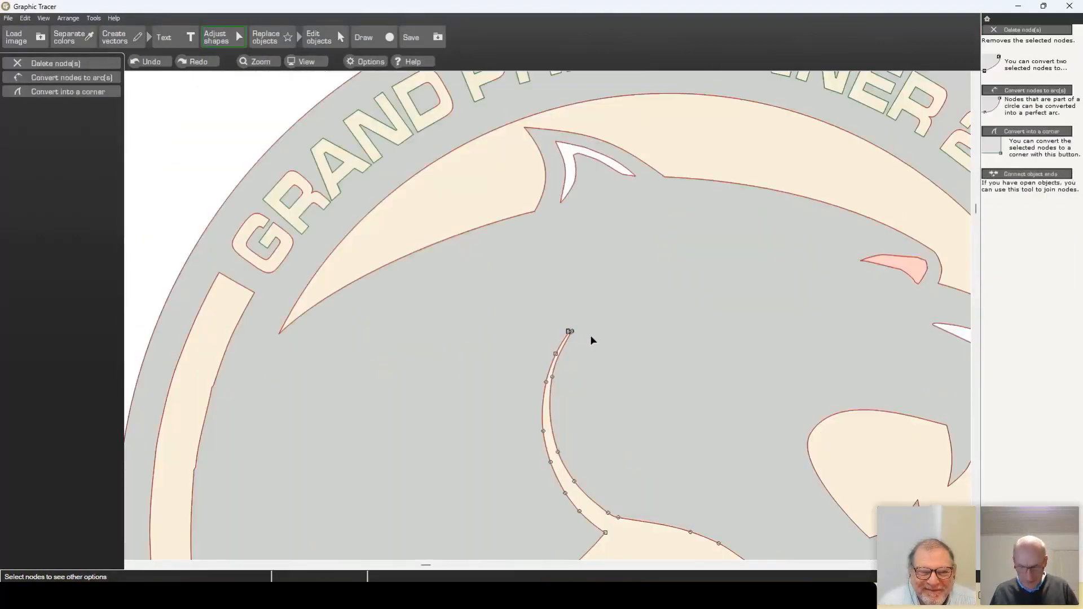
key(c)
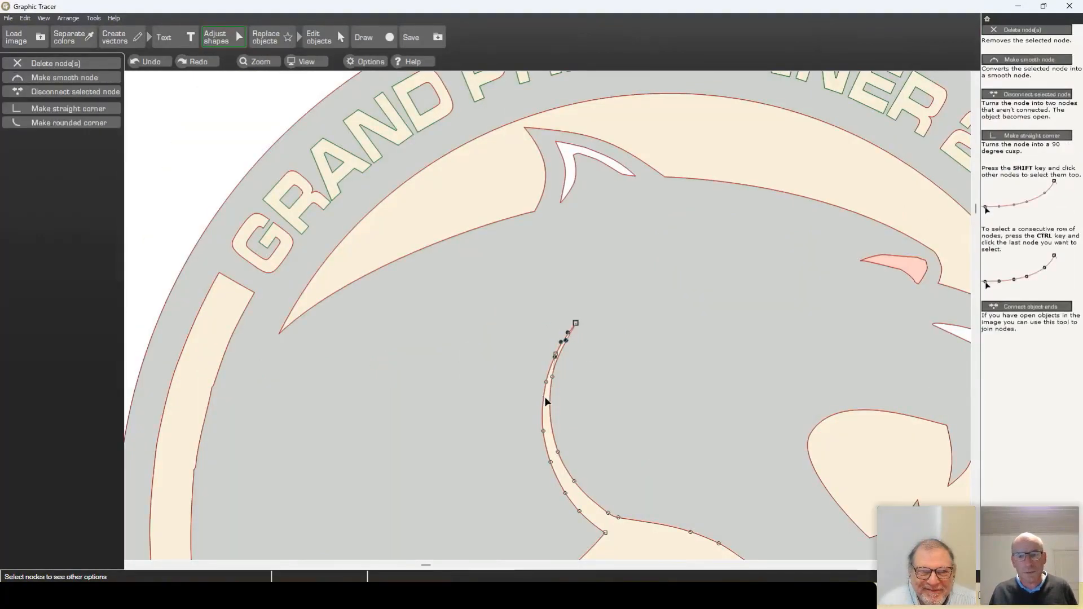
Convert the neck highlight's outer edge, its two lower edges above the D and C, and its upper shoulder edge into single curves.
ctrl+click(605, 533)
click(605, 533)
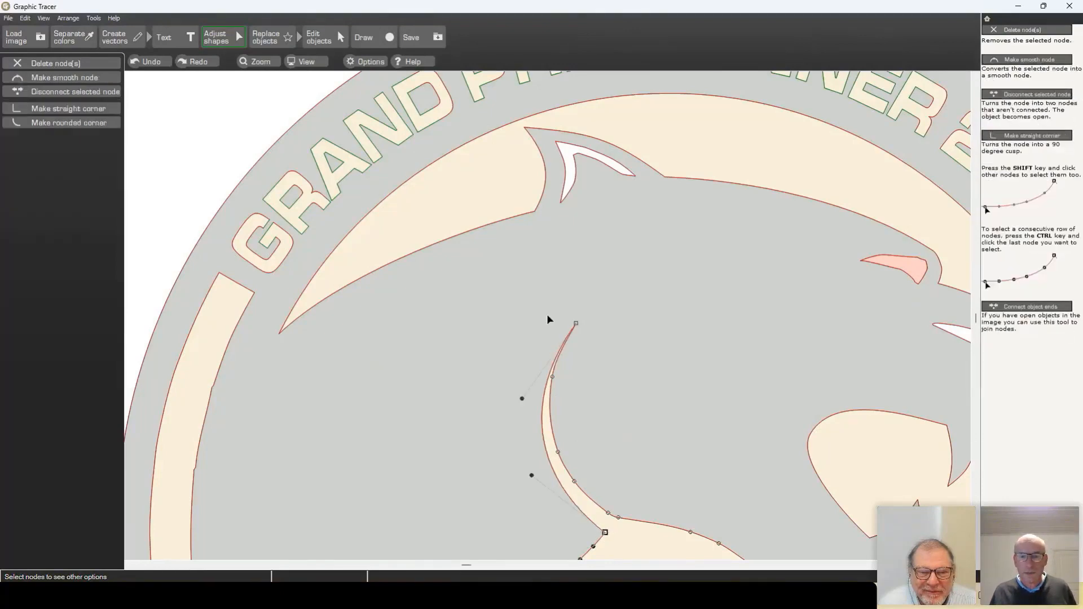
scroll(551, 316, down, 2)
click(523, 341)
shift+click(590, 368)
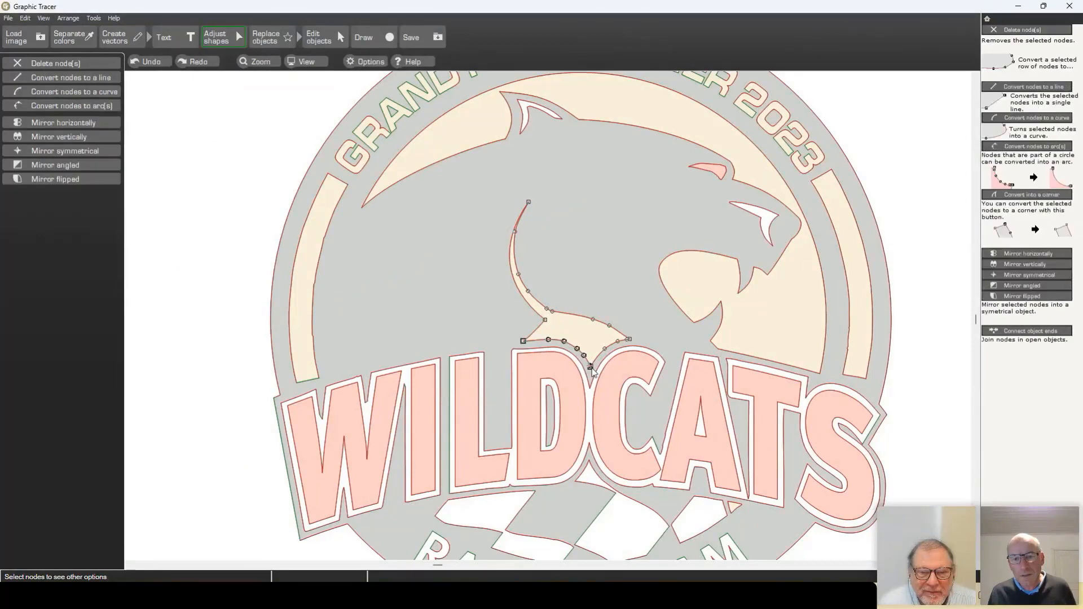
click(590, 368)
shift+click(629, 340)
click(630, 340)
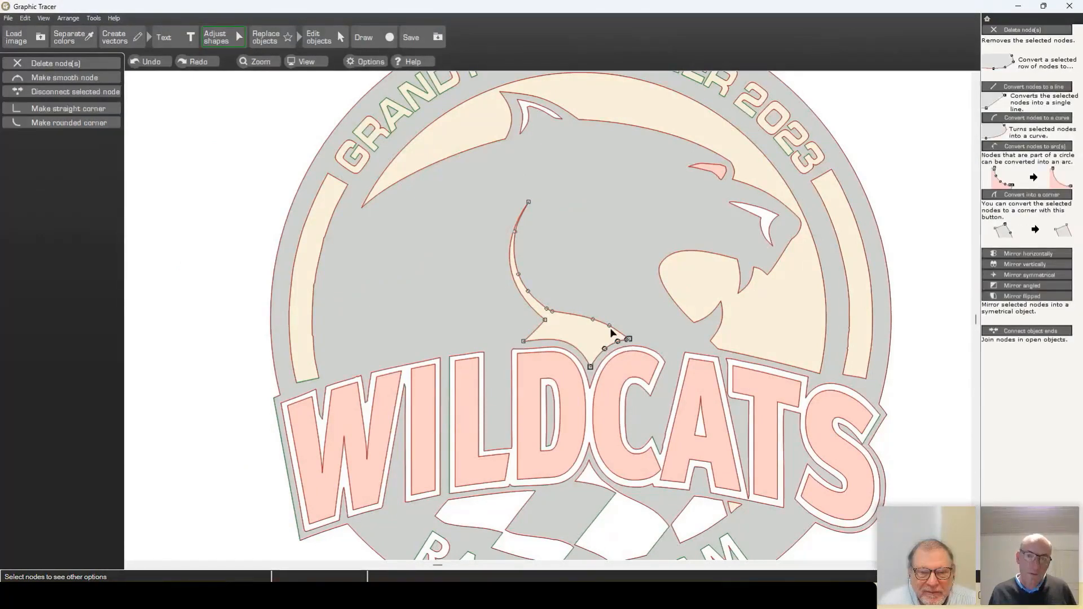
ctrl+click(556, 313)
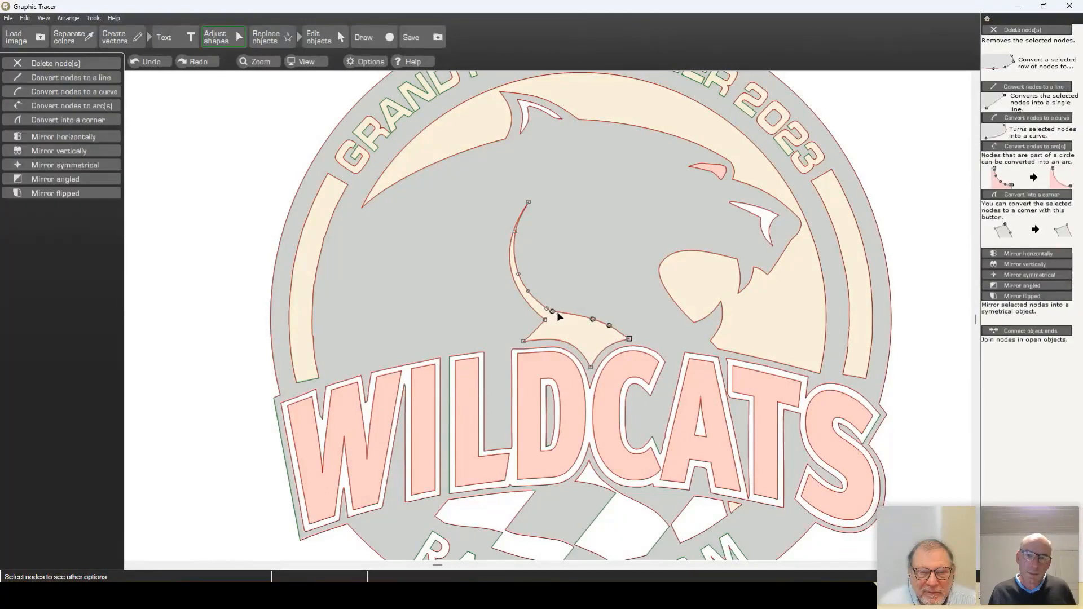
Try to convert the inner edge of the neck highlight, up to its tip, into a single curve, and undo it.
click(553, 320)
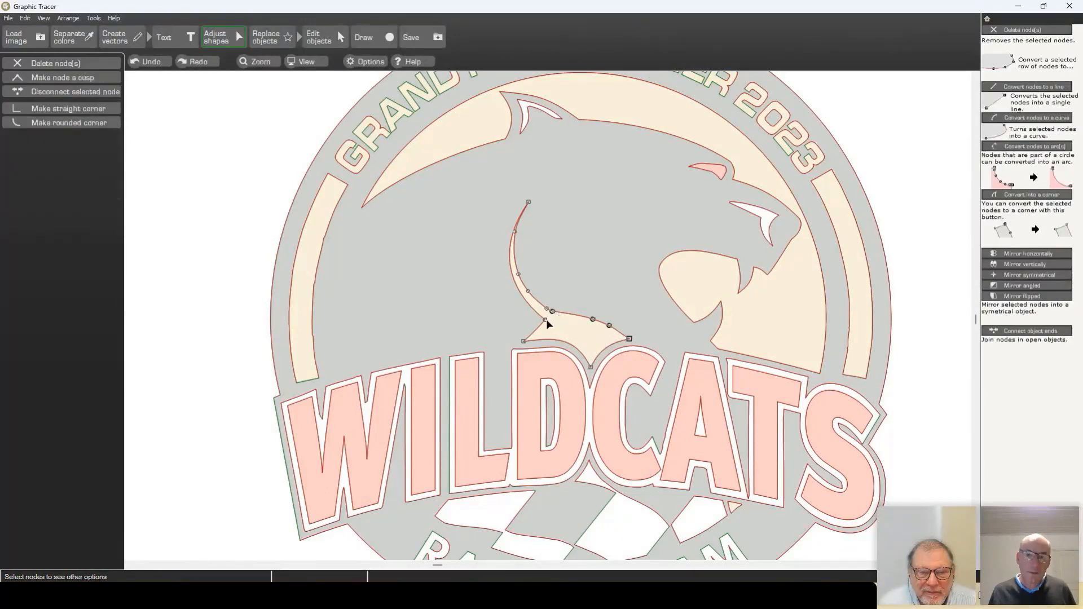
ctrl+click(529, 202)
key(c)
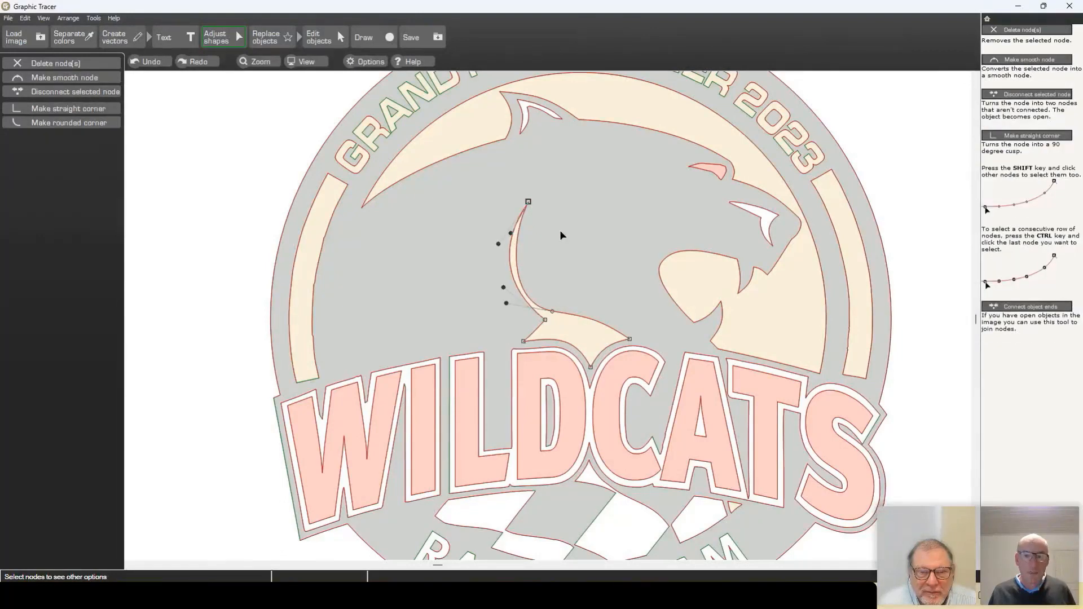
key(ctrl+z)
Delete the surplus nodes on the inner edge of the neck highlight, one near the tip and one near the lower bend.
drag(508, 220, 530, 239)
key(Delete)
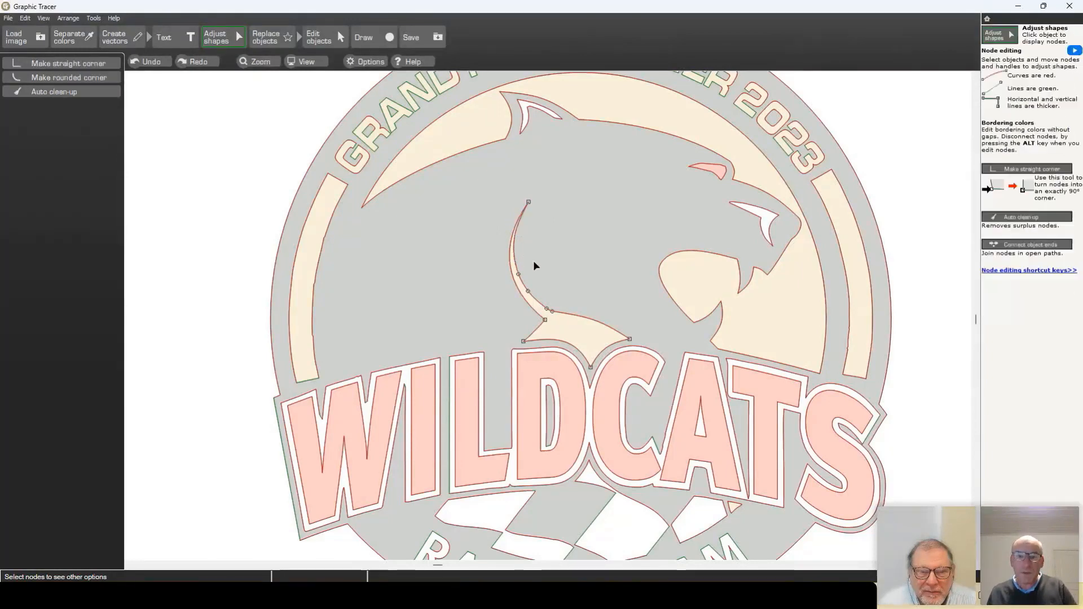
click(528, 294)
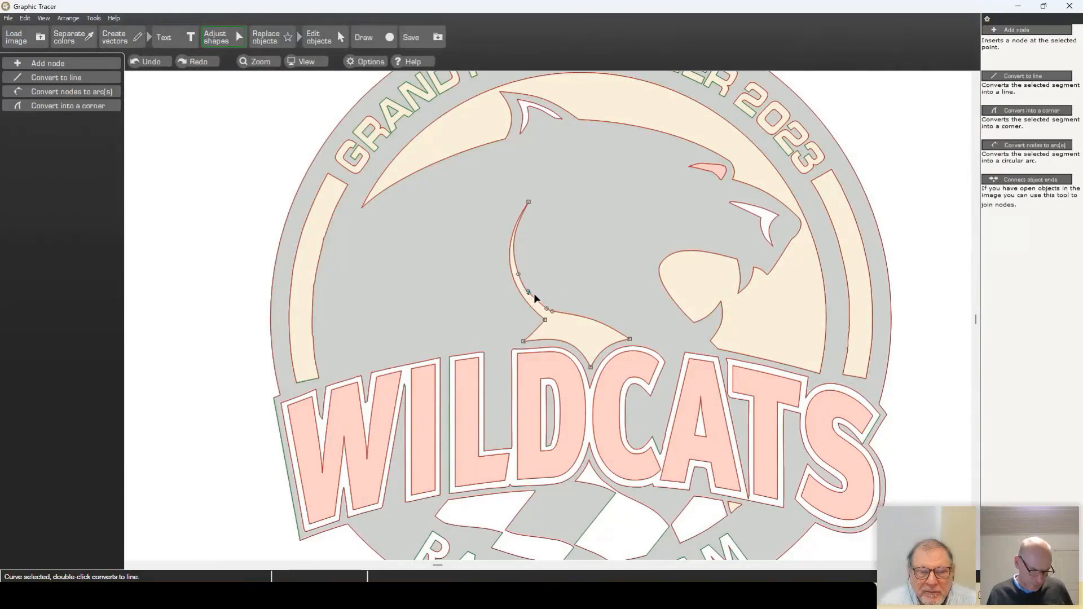
click(535, 298)
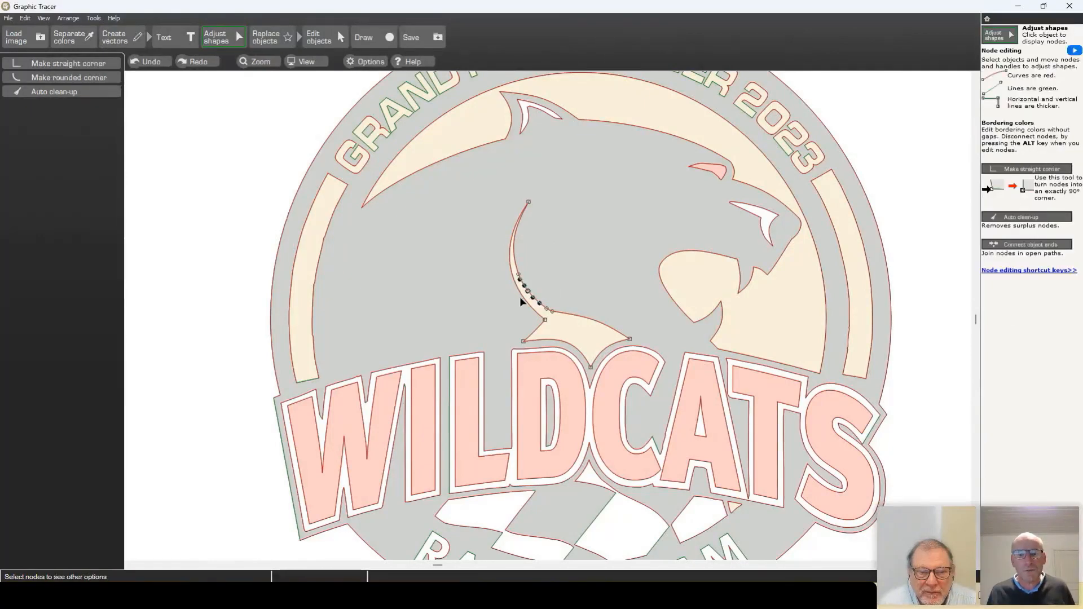
drag(520, 302, 517, 308)
key(Delete)
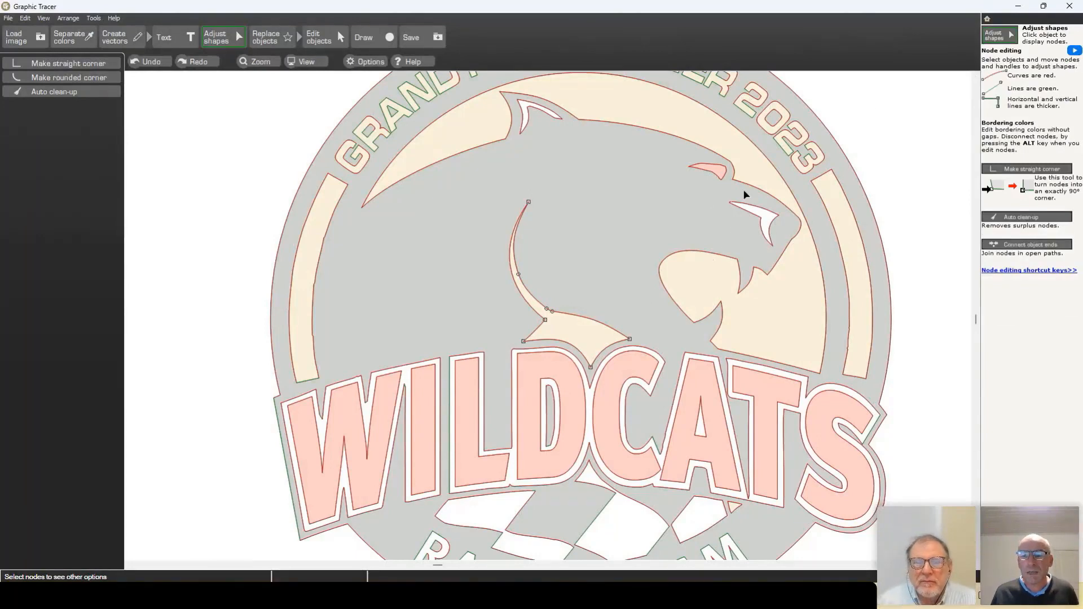
Convert the two nodes at the lower tip of the red eye into a sharp corner.
click(712, 172)
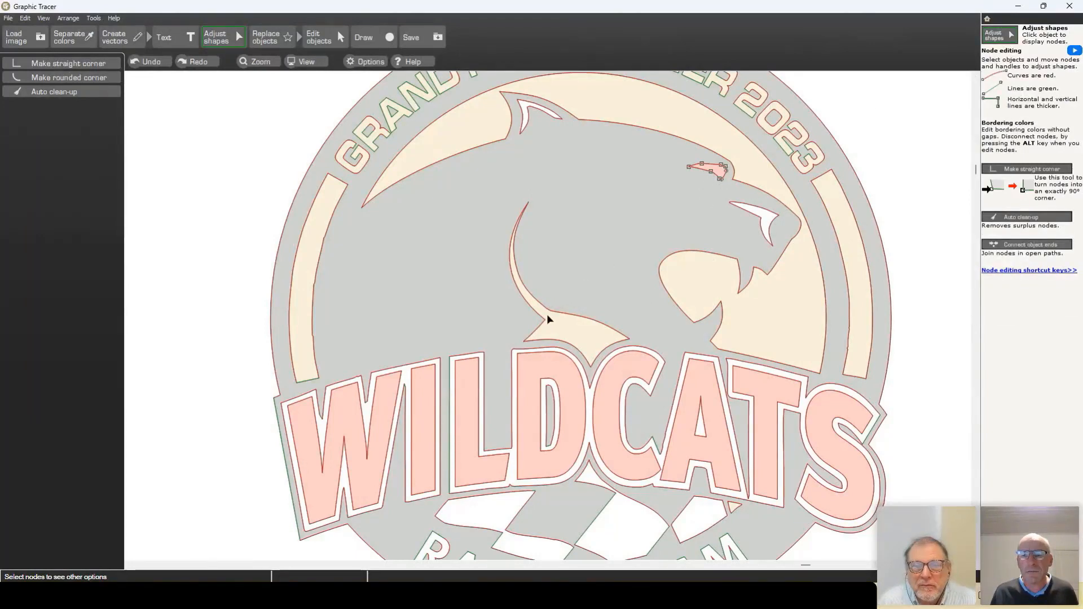
scroll(547, 317, up, 5)
drag(566, 319, 536, 291)
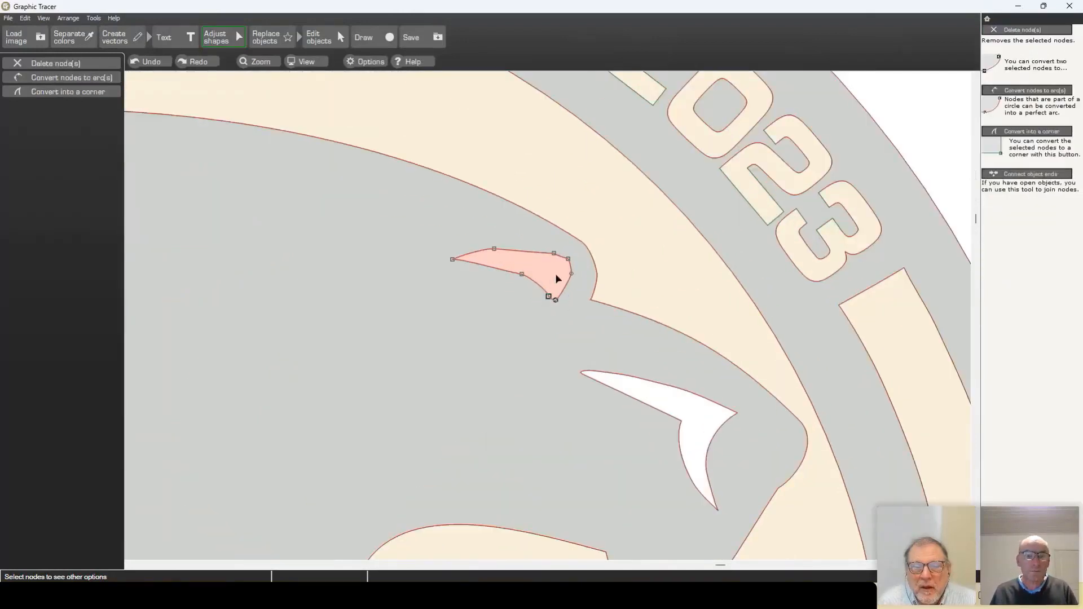
key(c)
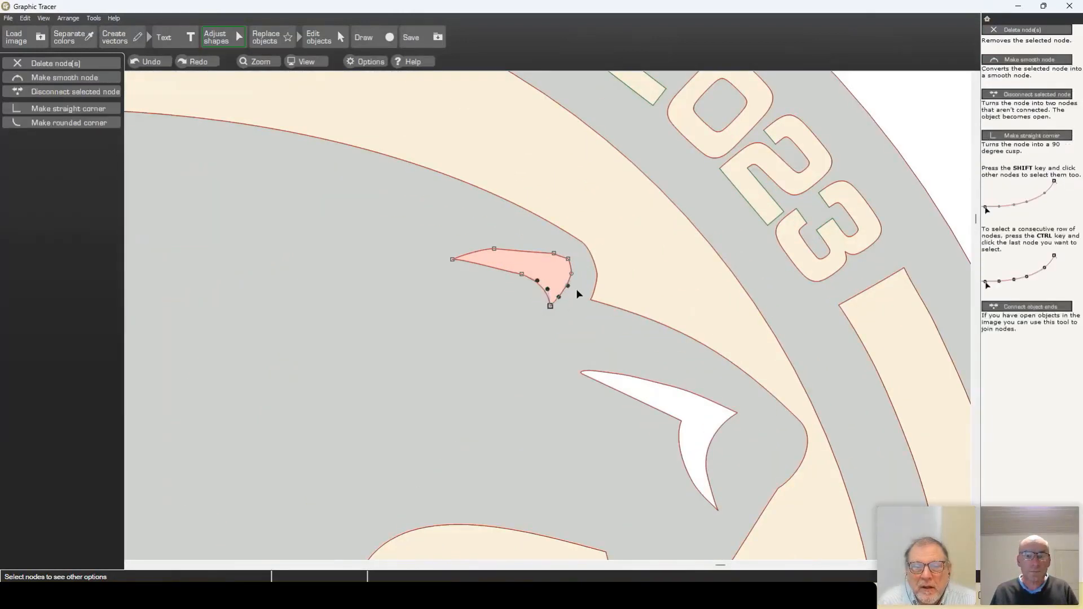
click(554, 255)
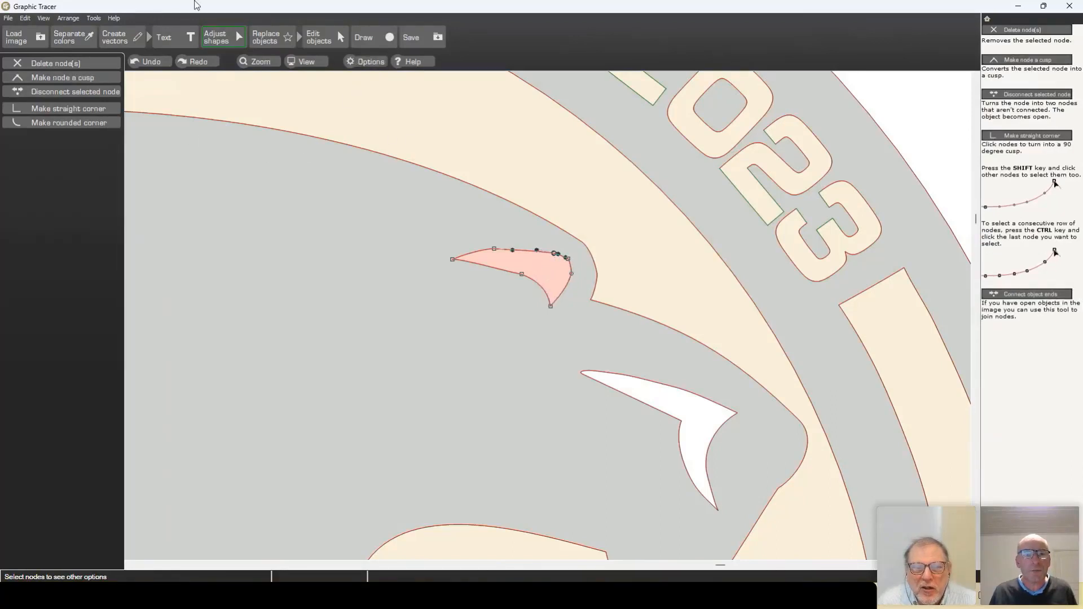
Retrace only the red eye with the Detail setting at -3 and display its new nodes for shape adjustment.
click(120, 41)
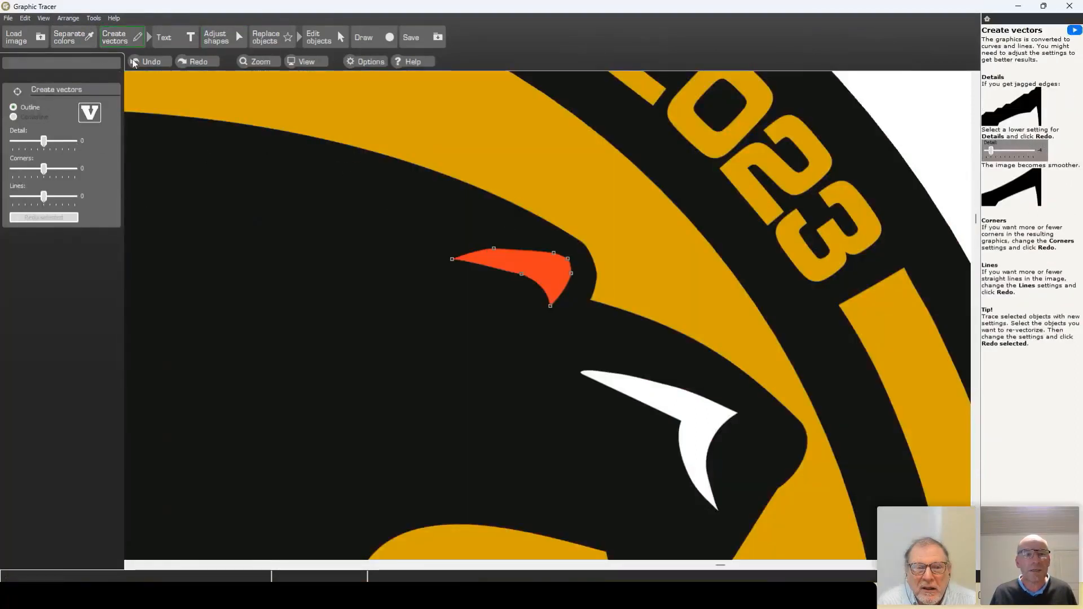
click(318, 37)
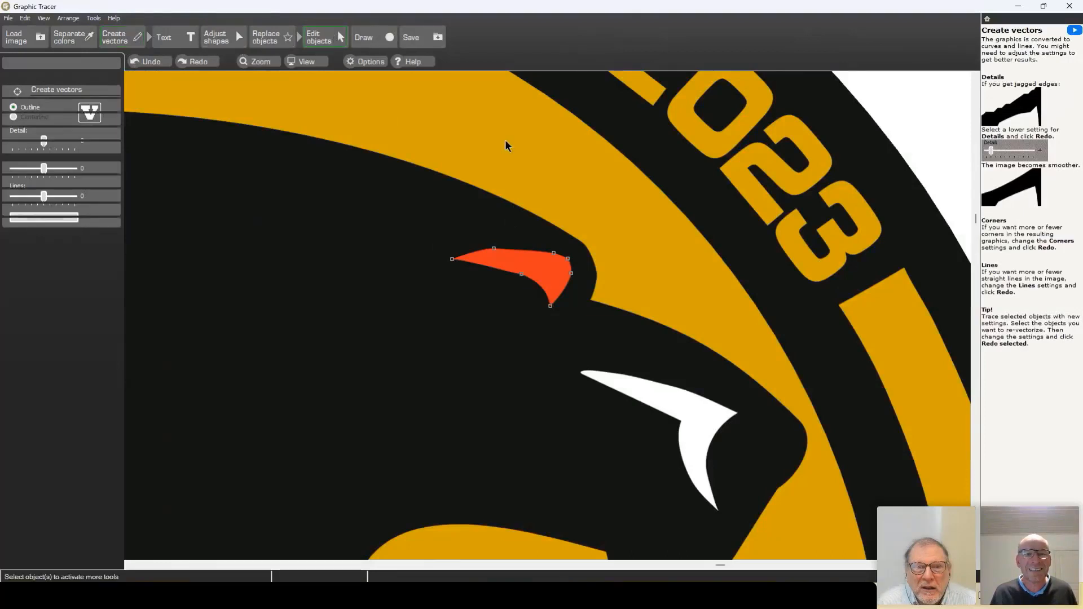
click(575, 209)
click(563, 281)
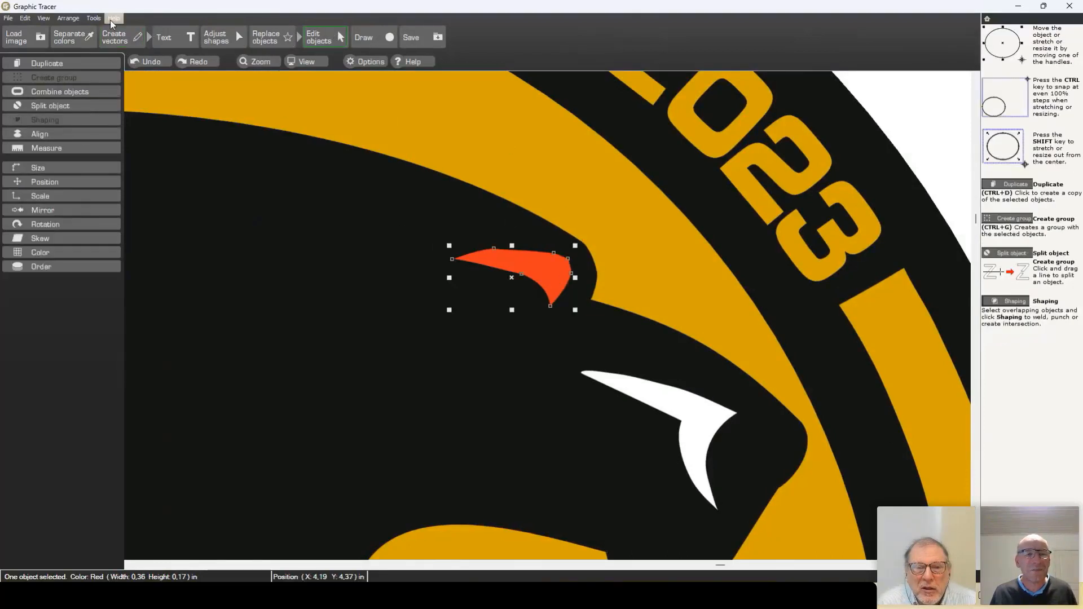
click(114, 38)
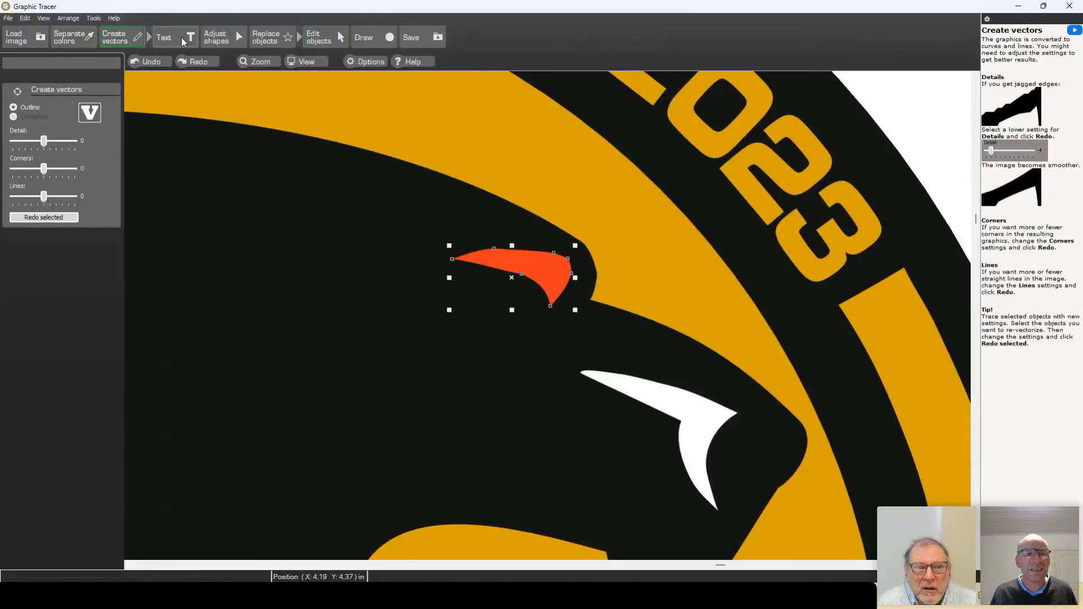
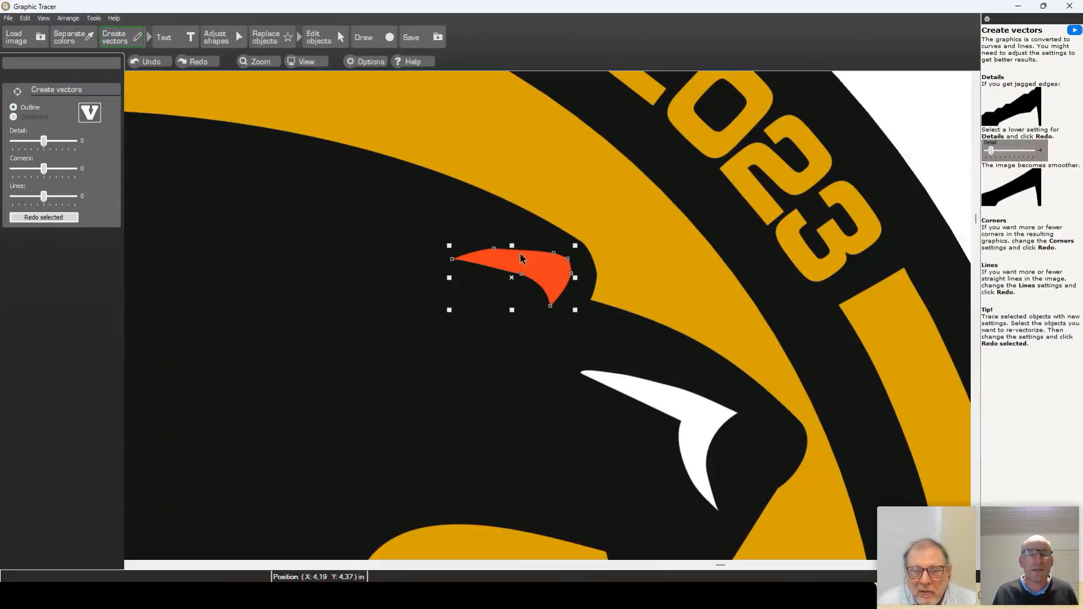
drag(45, 142, 25, 145)
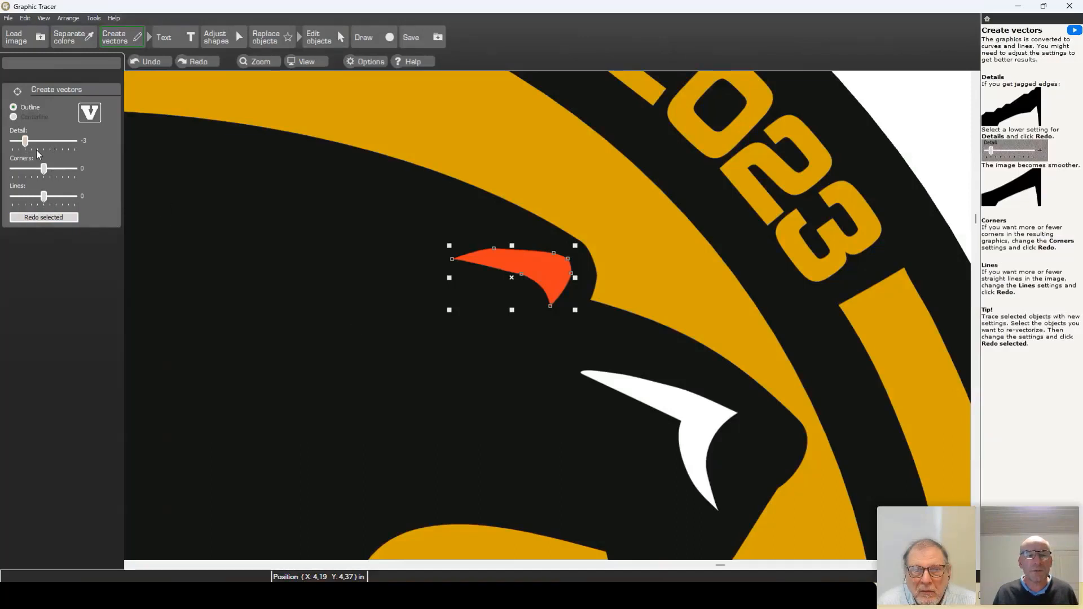
click(46, 218)
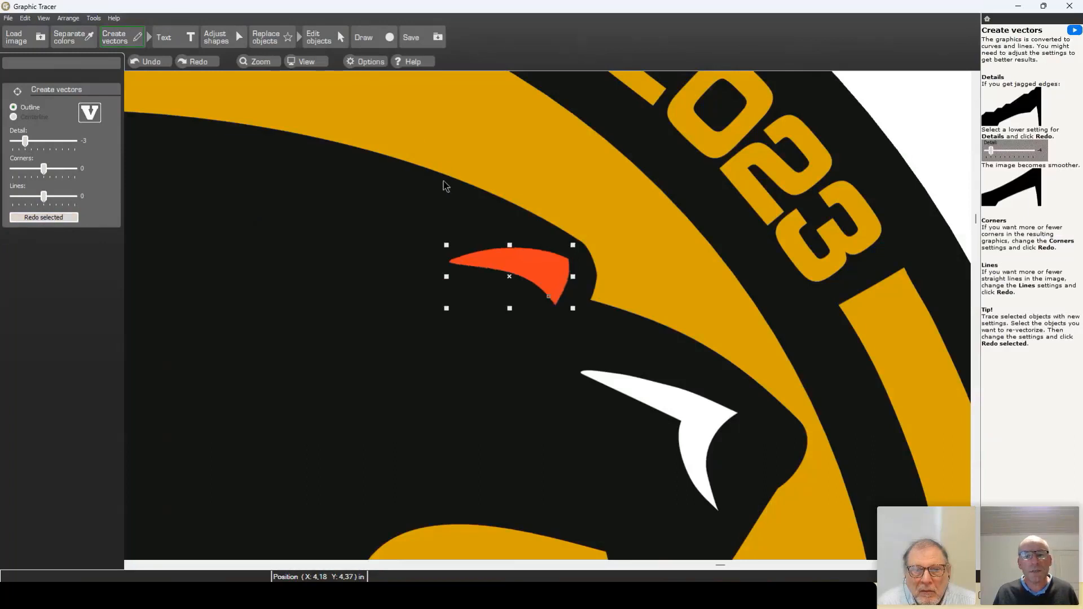
click(235, 43)
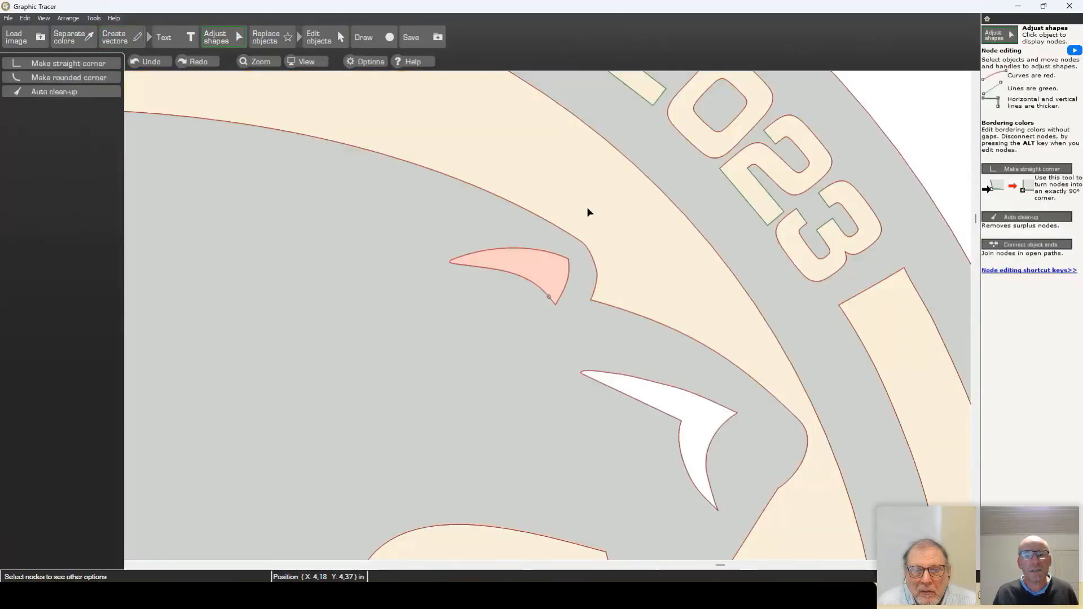
click(531, 255)
scroll(550, 317, down, 3)
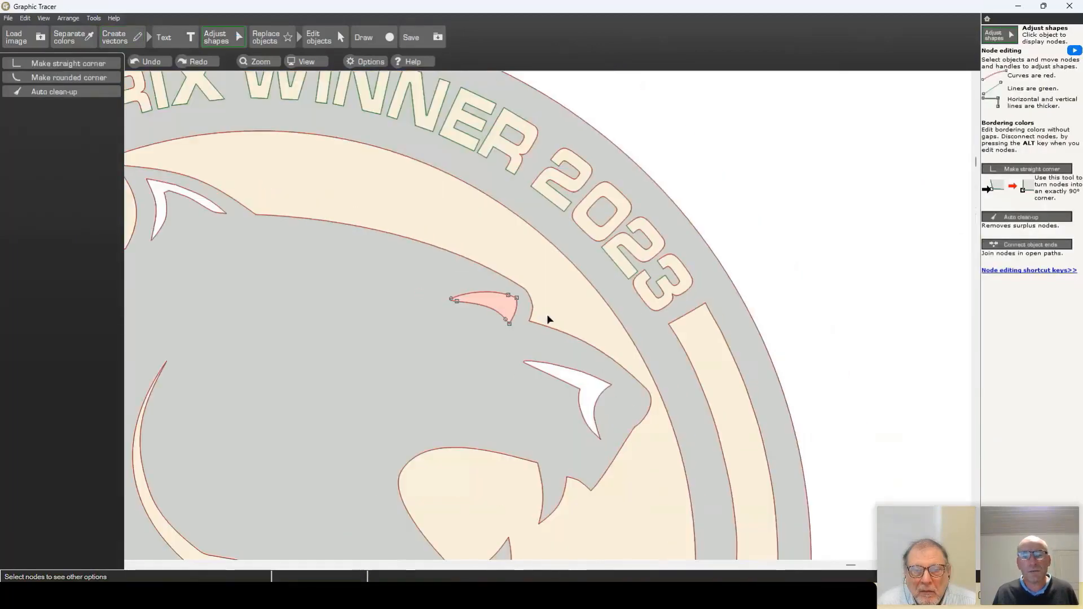
Preview a replacement contour around the selected red WILDCATS letters, outside with pointed corners at a 0.05 in distance, and compare it with the old outline.
click(641, 219)
scroll(547, 316, down, 2)
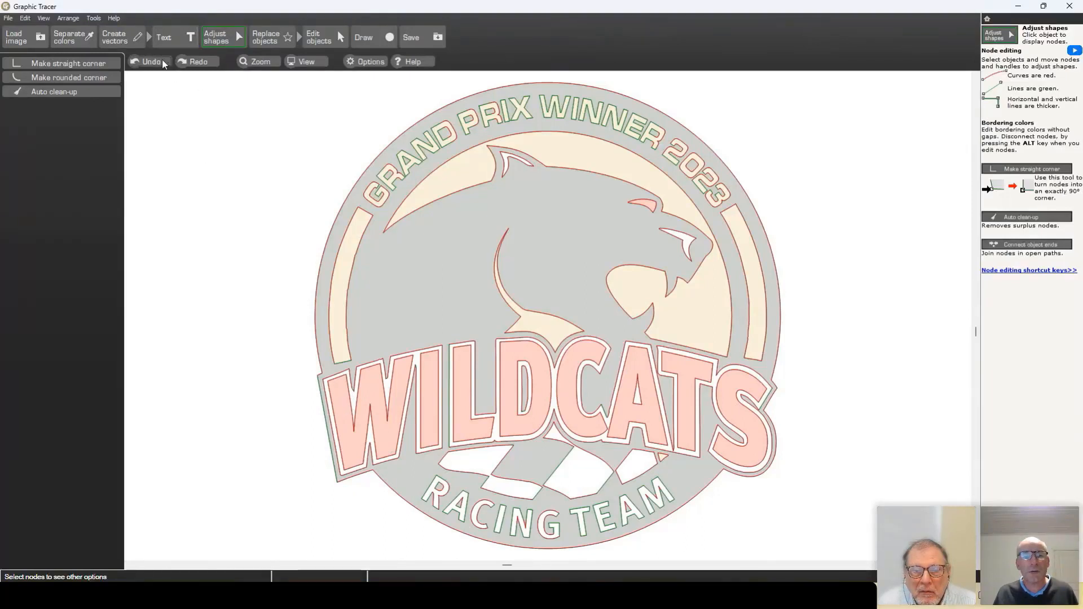
click(272, 38)
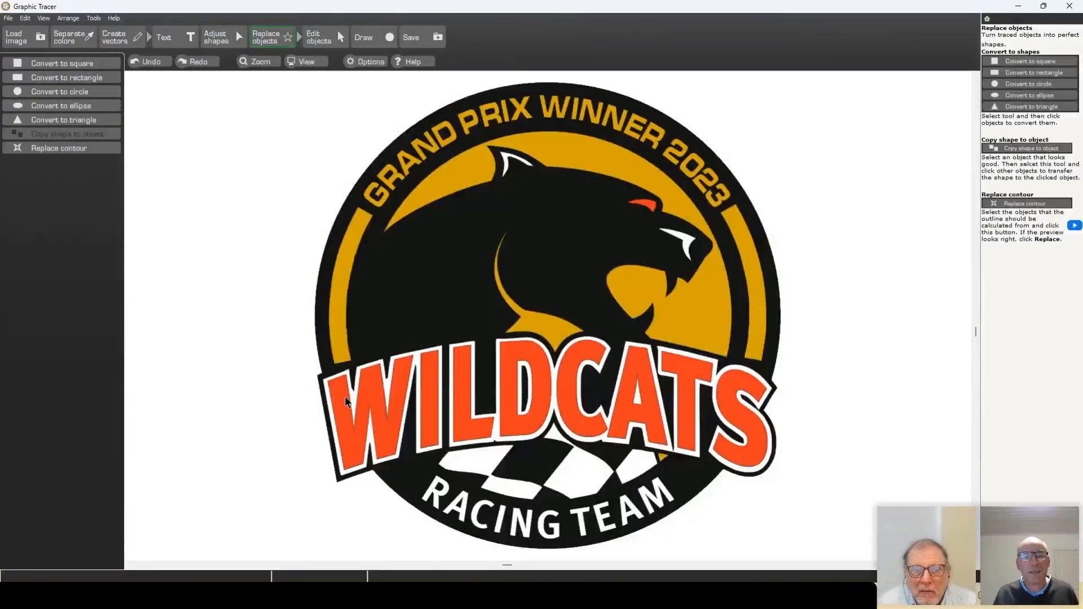
click(362, 424)
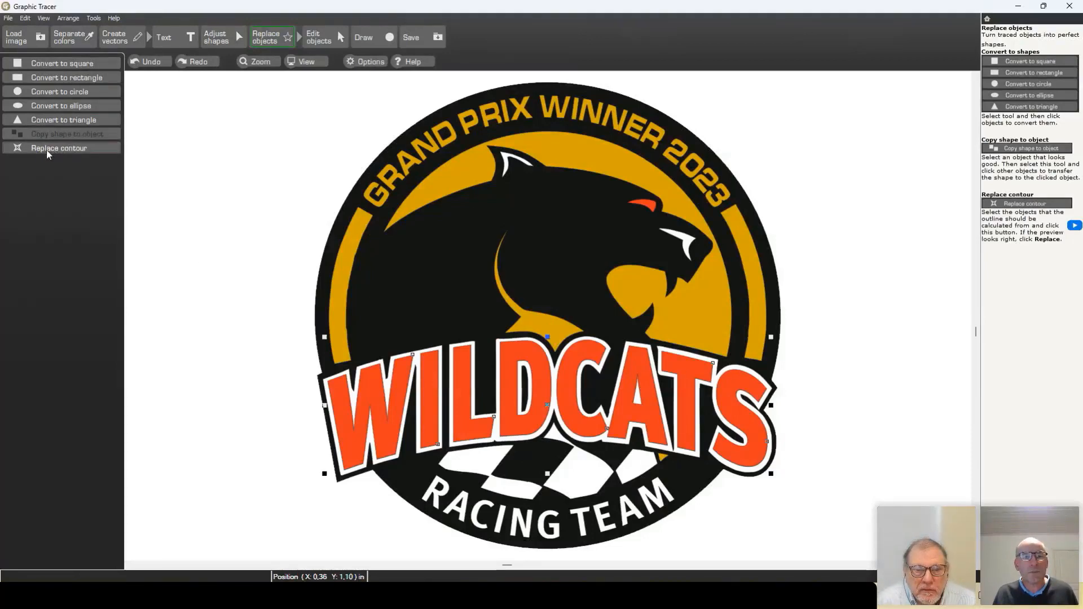
click(91, 149)
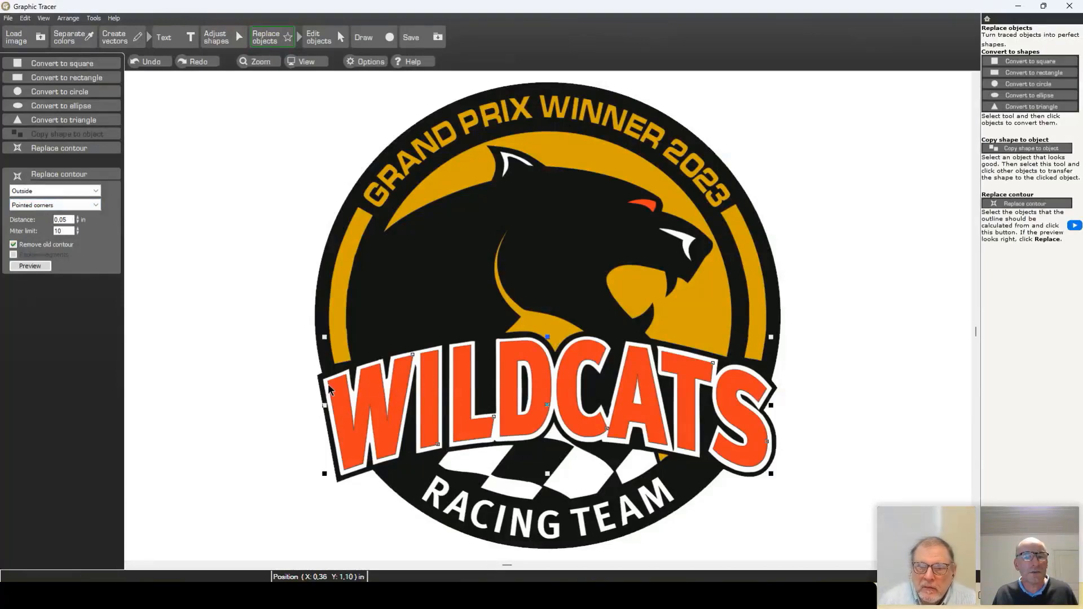
click(27, 266)
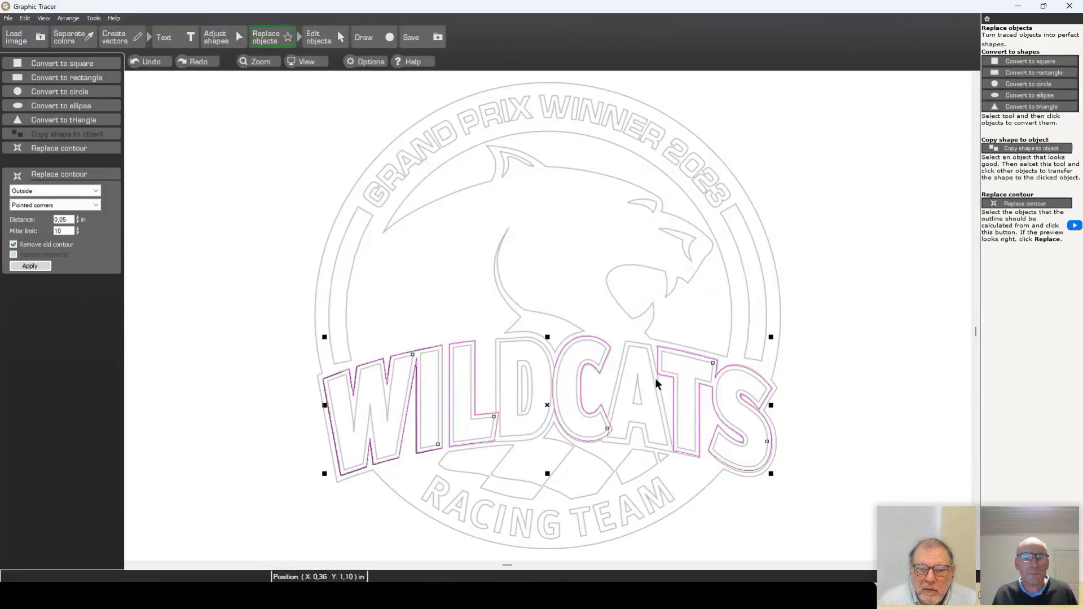
scroll(405, 361, up, 5)
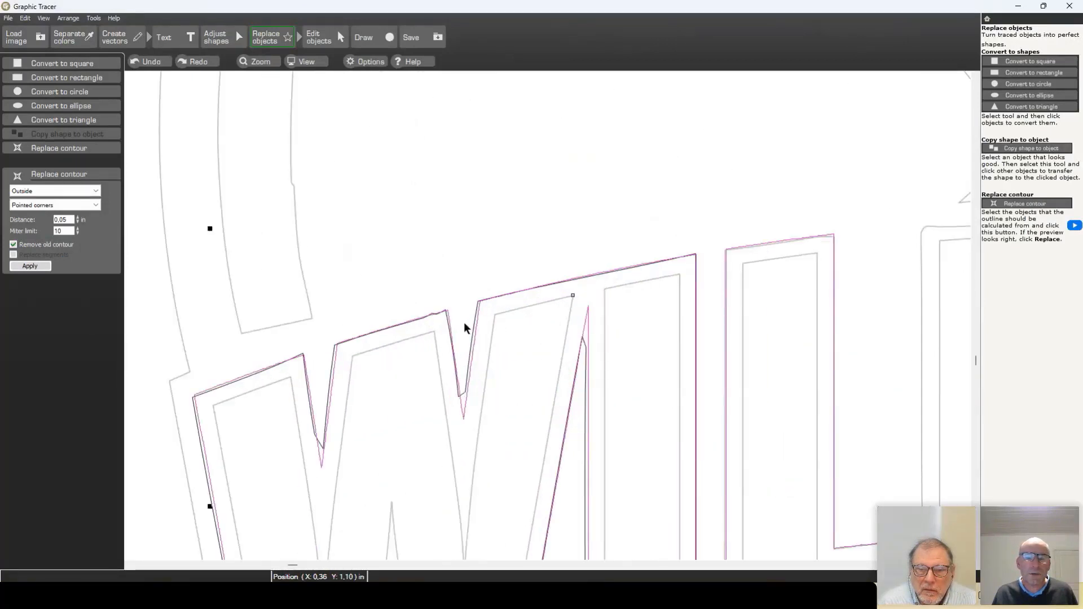
scroll(547, 314, down, 3)
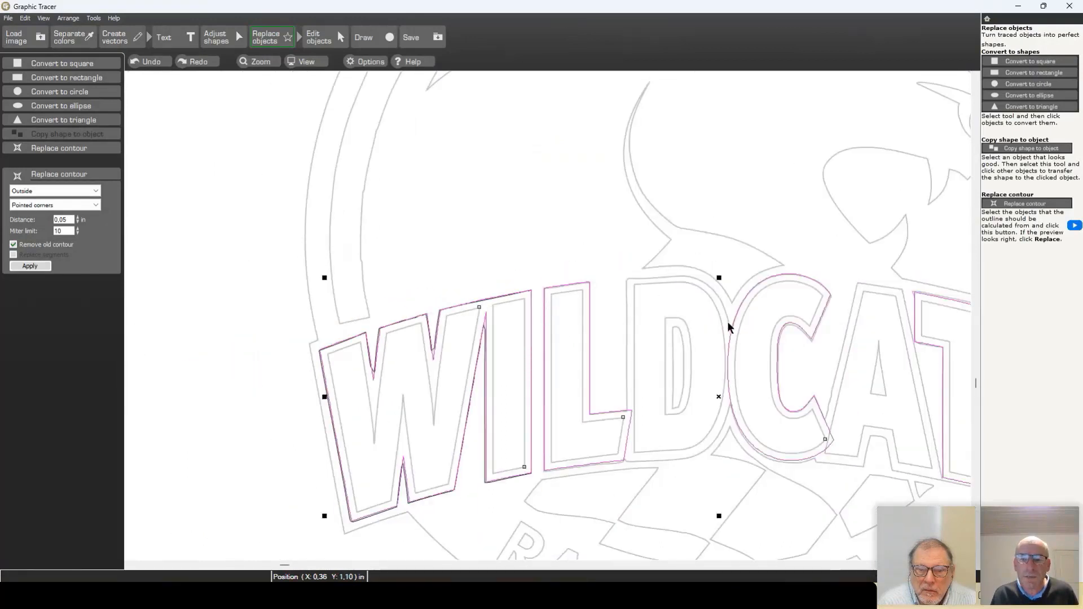
Try contour distances of 0.045 in and 0.055 in in the preview and compare each with the traced lettering outline.
click(78, 222)
click(32, 267)
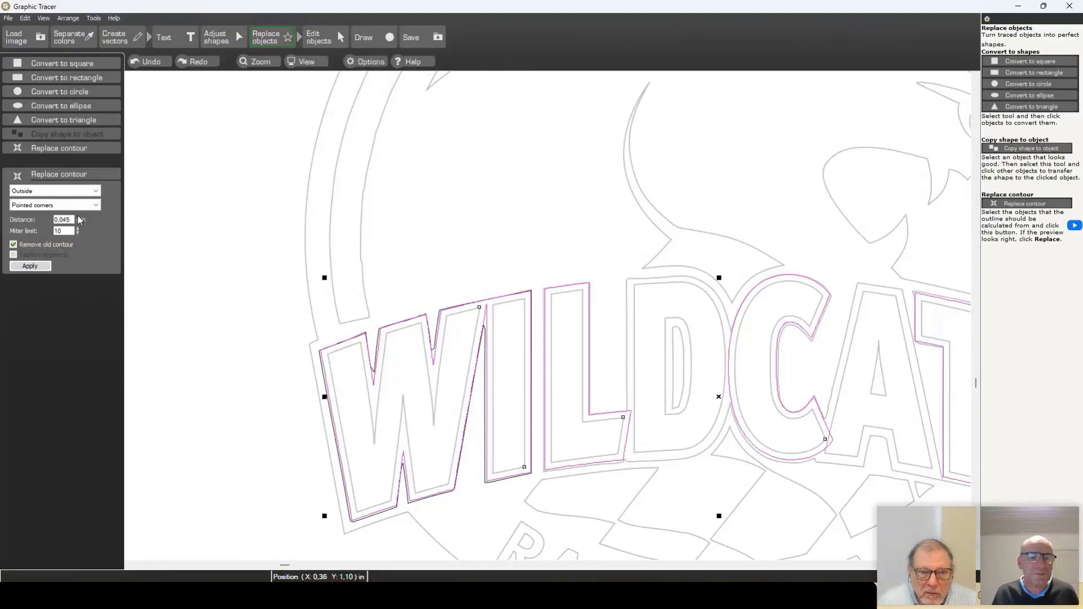
click(79, 217)
click(45, 266)
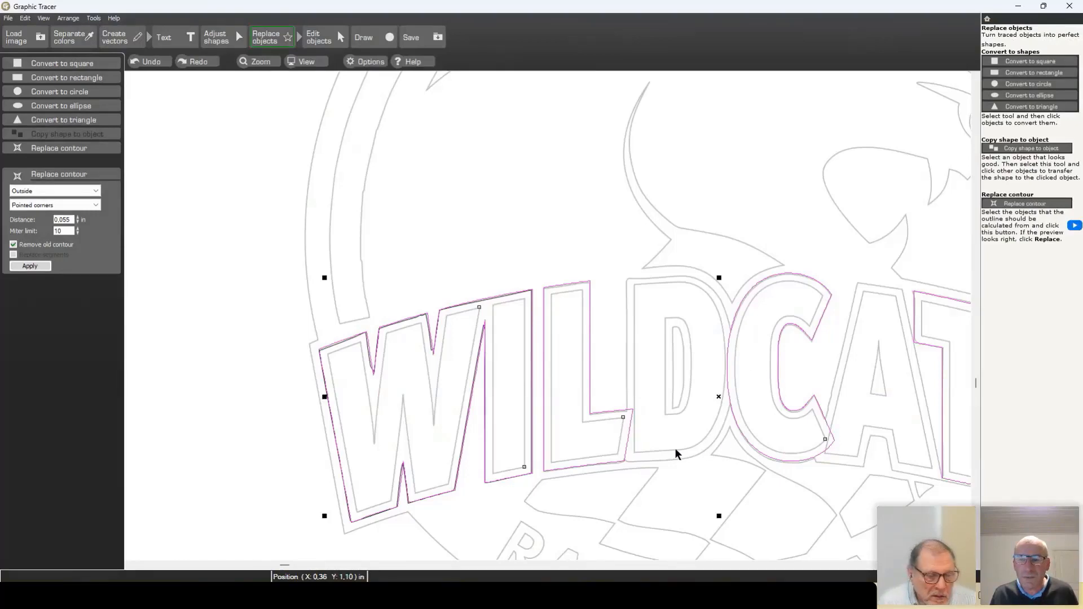
scroll(547, 314, up, 4)
scroll(547, 316, down, 2)
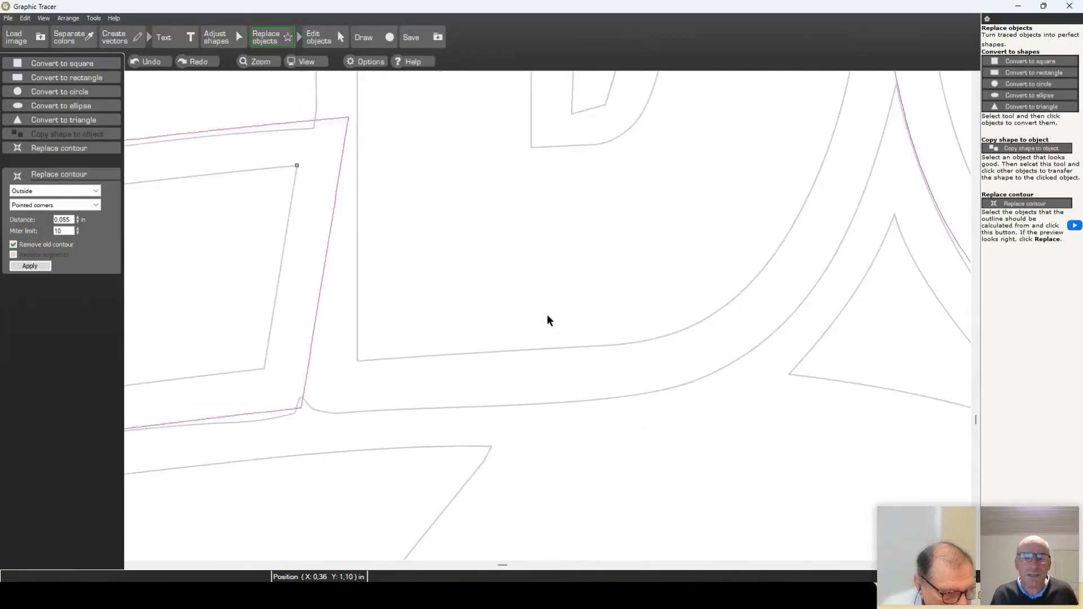
scroll(547, 316, down, 2)
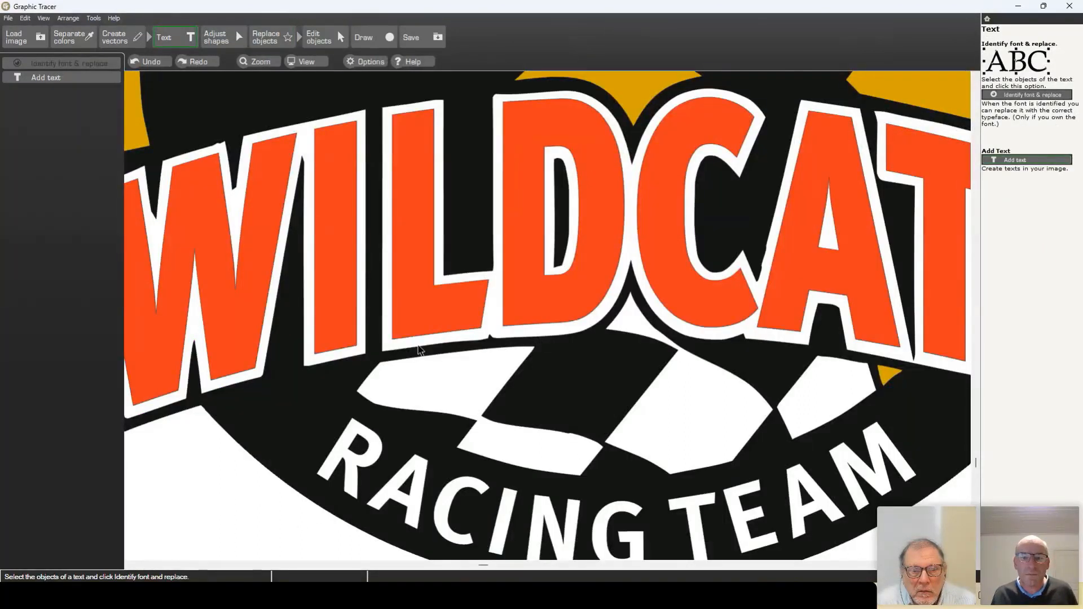
Add the letters D and A to the selection of red WILDCATS letters.
scroll(419, 361, down, 3)
click(498, 317)
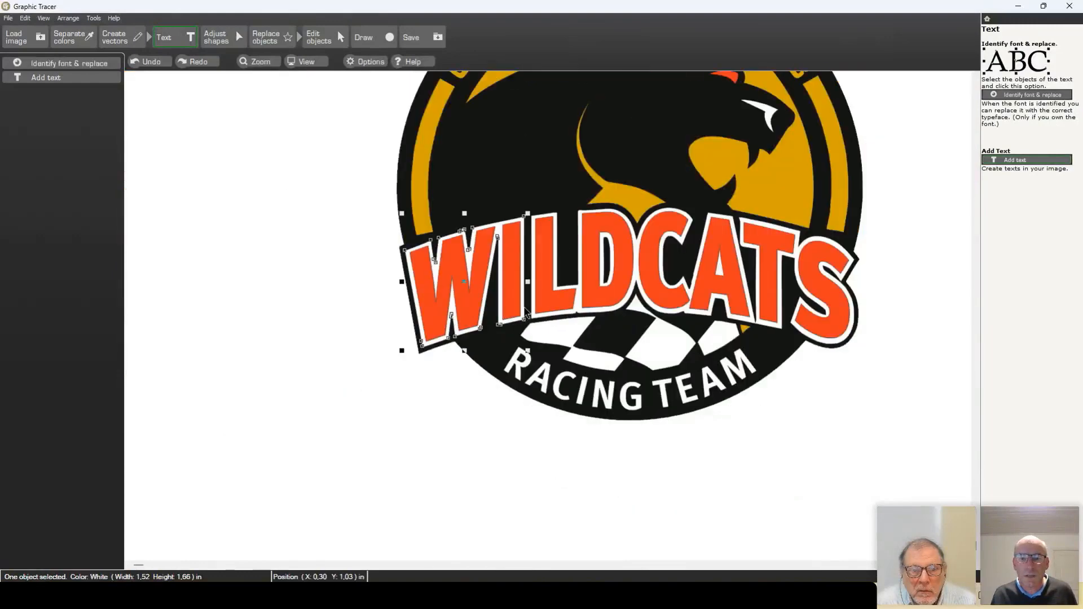
click(523, 316)
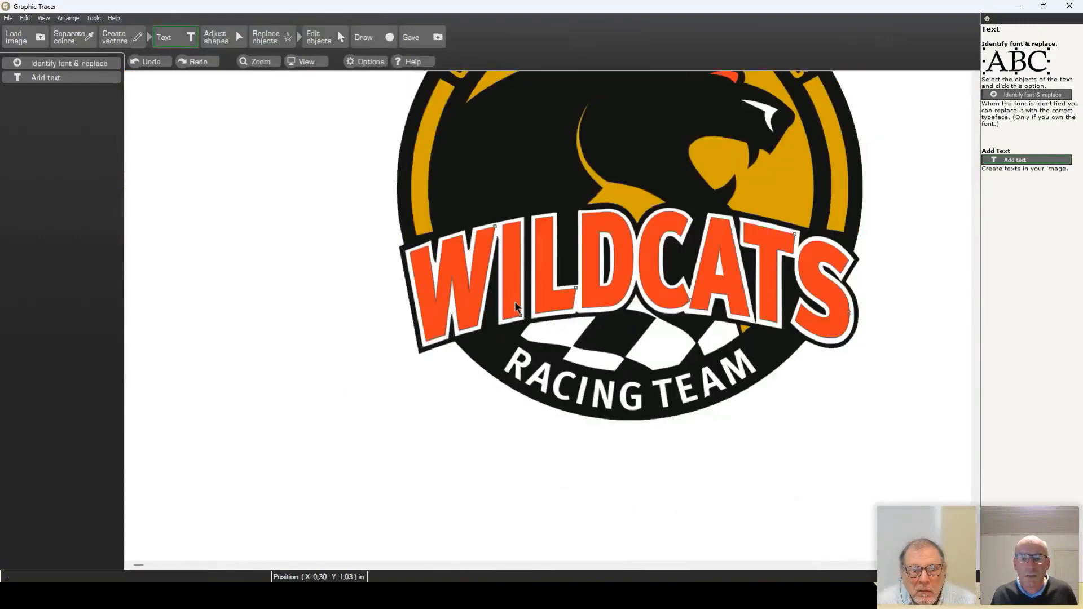
click(596, 302)
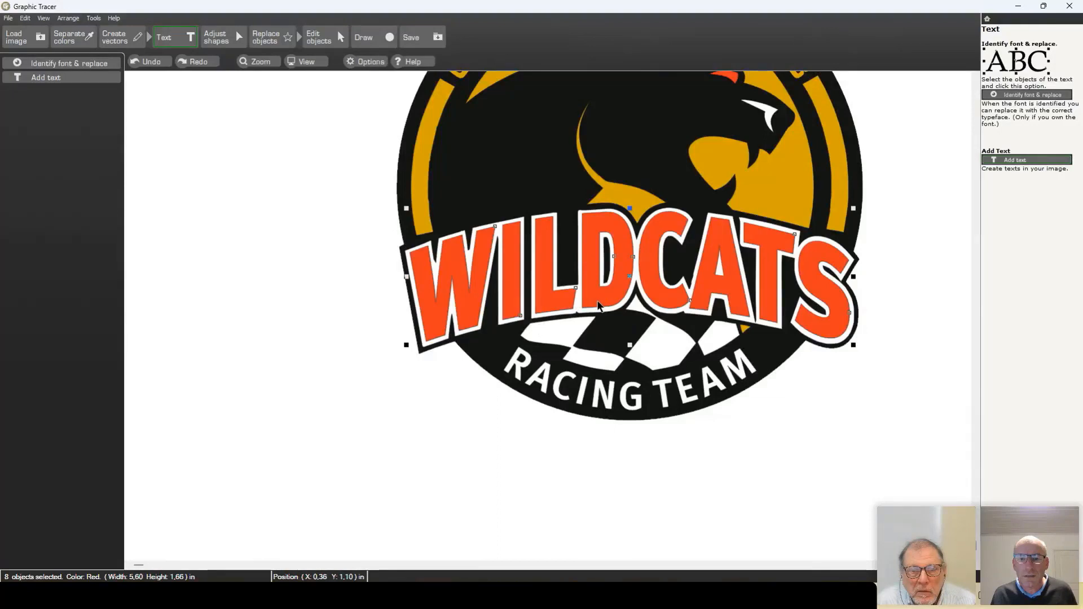
click(744, 305)
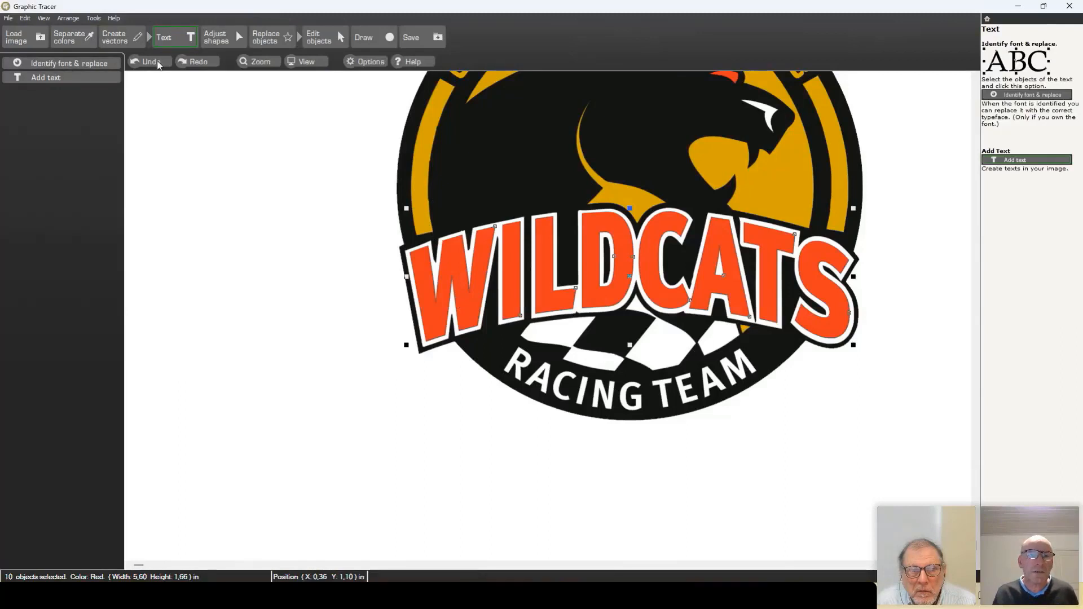
Replace the old contour of all WILDCATS letters with an outside, pointed-corner contour at 0.05 in, check its corners and clear the selection.
click(269, 41)
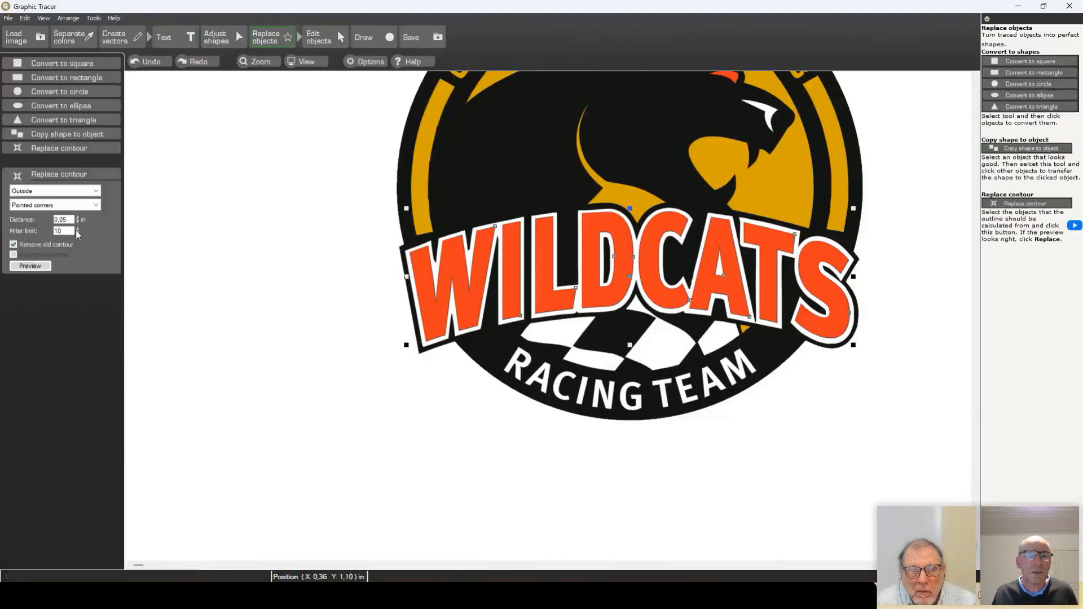
click(36, 266)
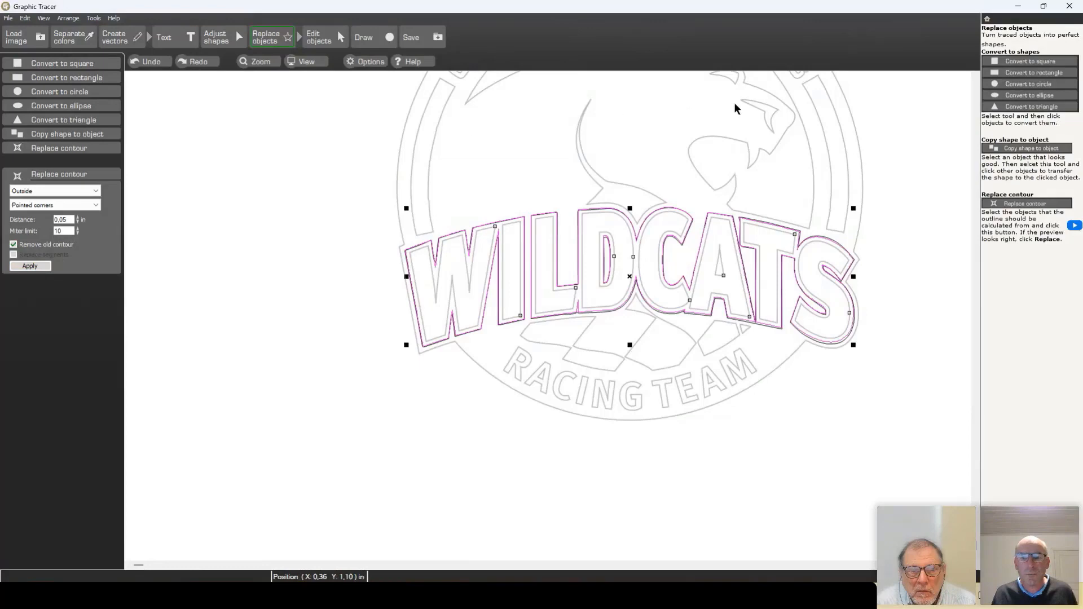
scroll(500, 236, up, 5)
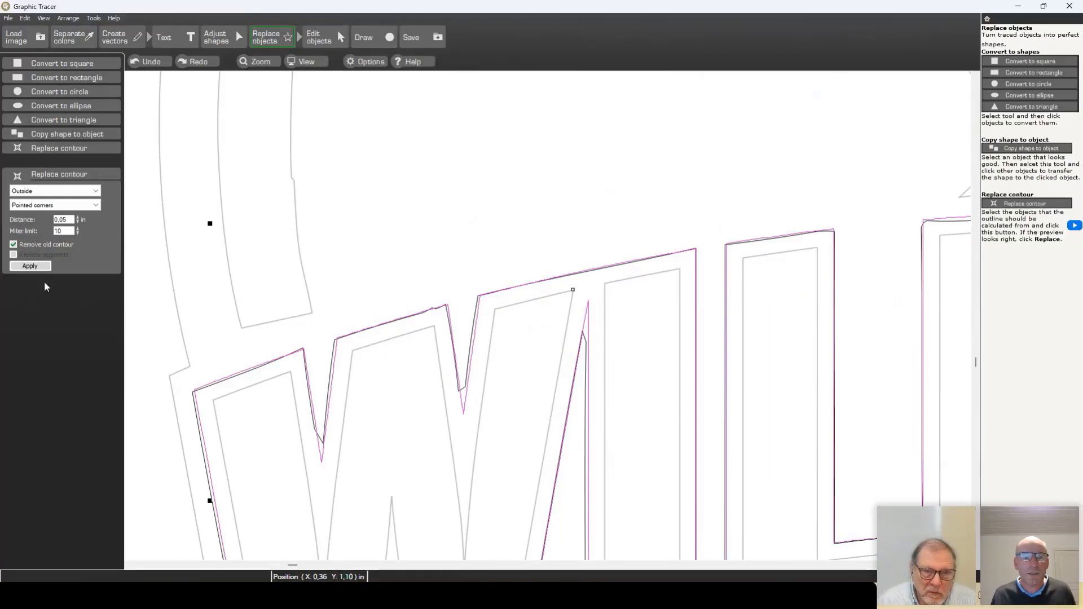
click(39, 267)
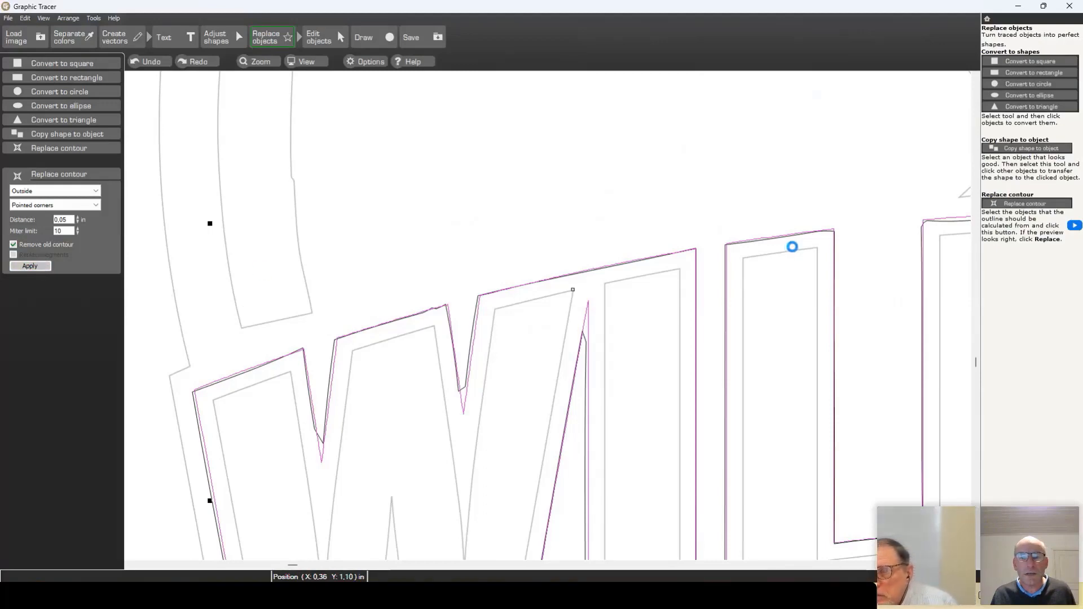
scroll(547, 315, down, 5)
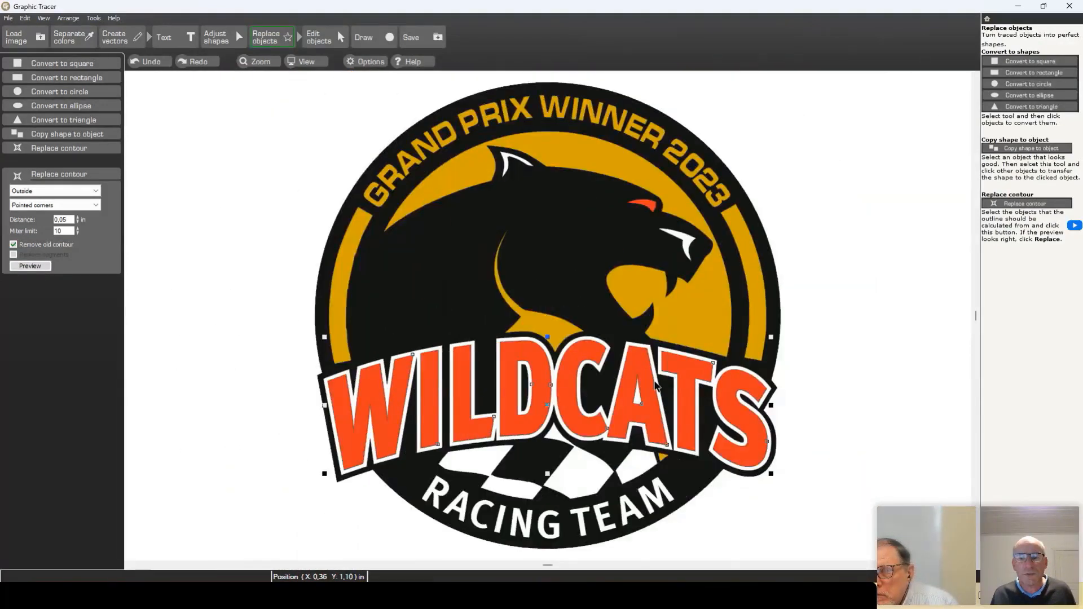
scroll(397, 418, up, 5)
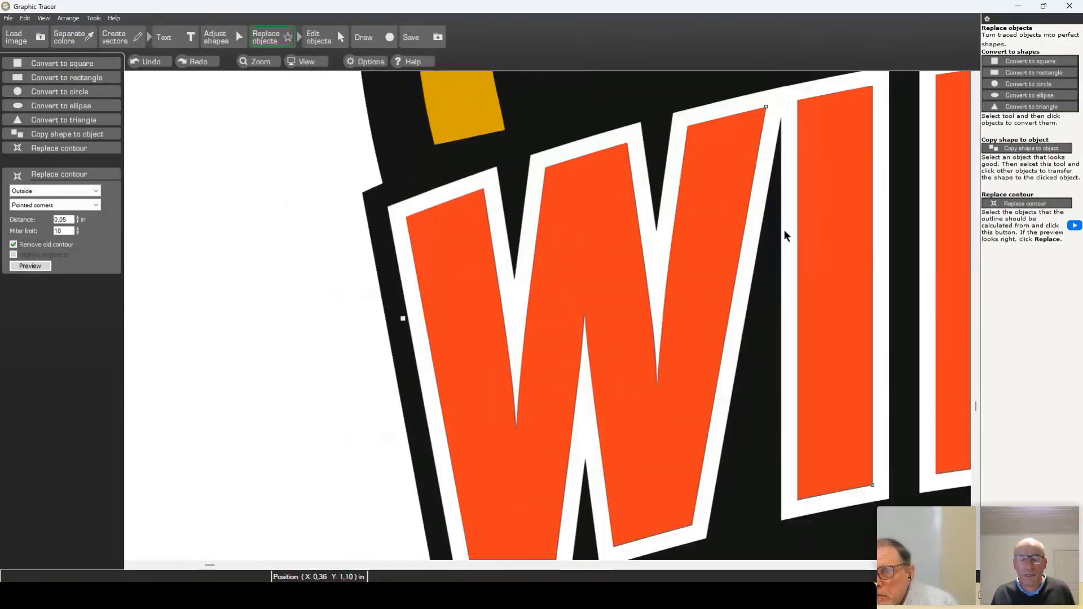
scroll(549, 317, down, 5)
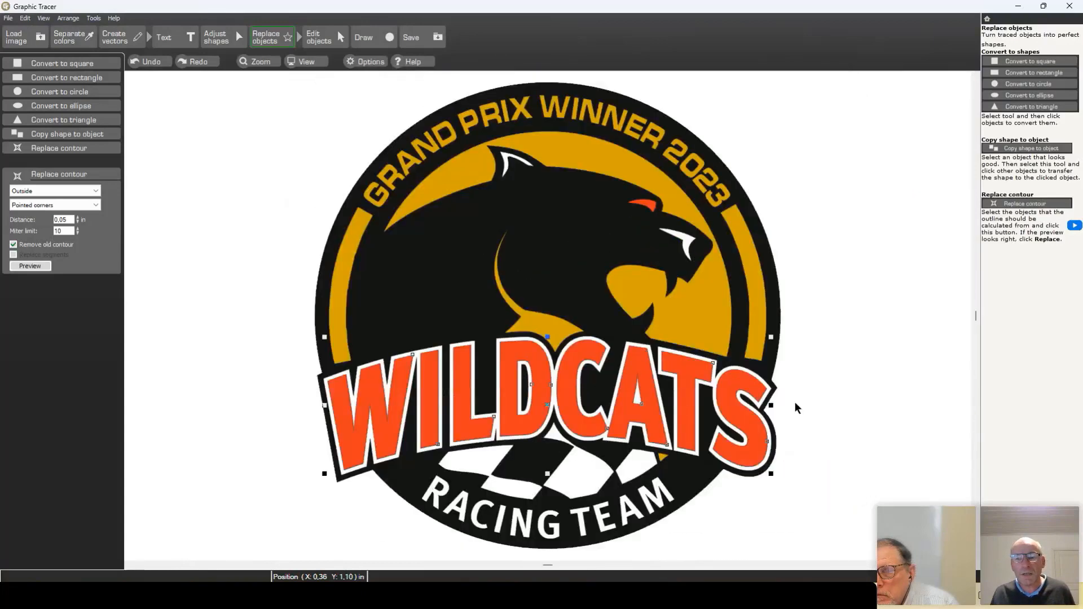
click(841, 291)
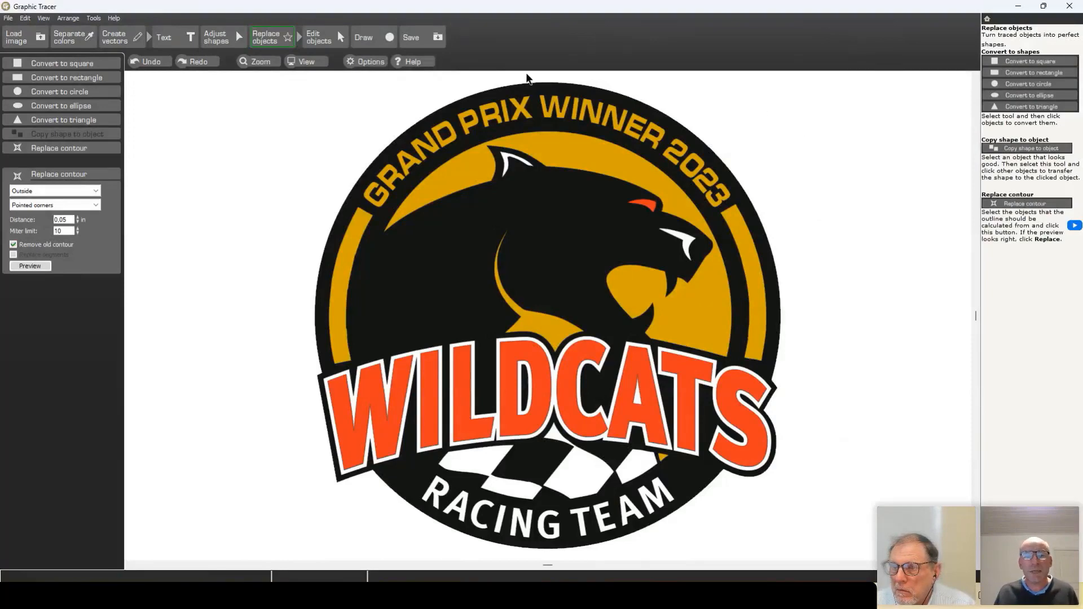
Review the file formats available for exporting the graphics, and cancel the export.
click(337, 37)
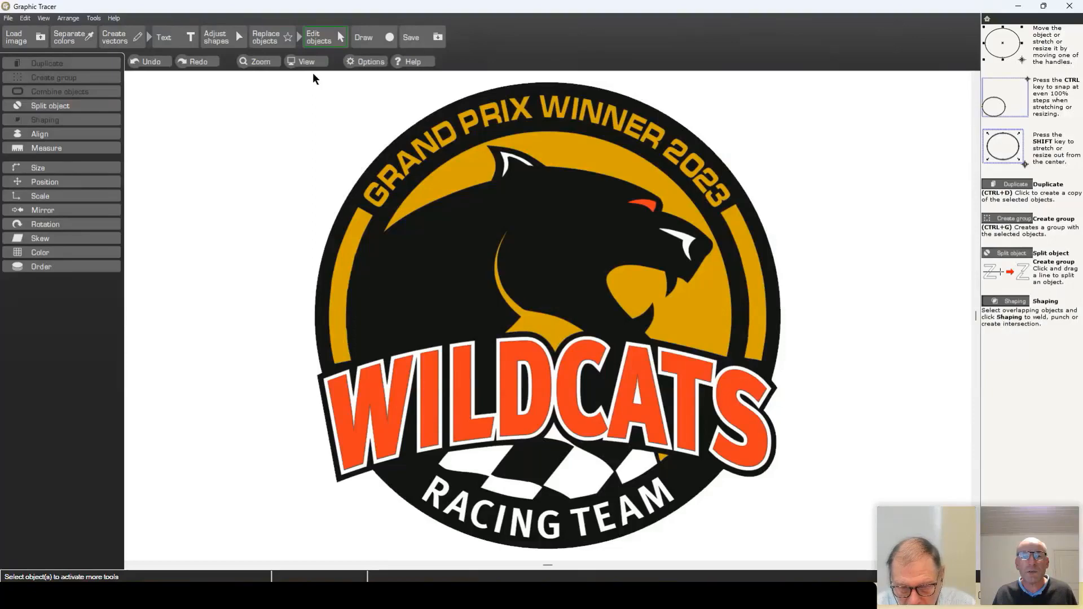
click(415, 35)
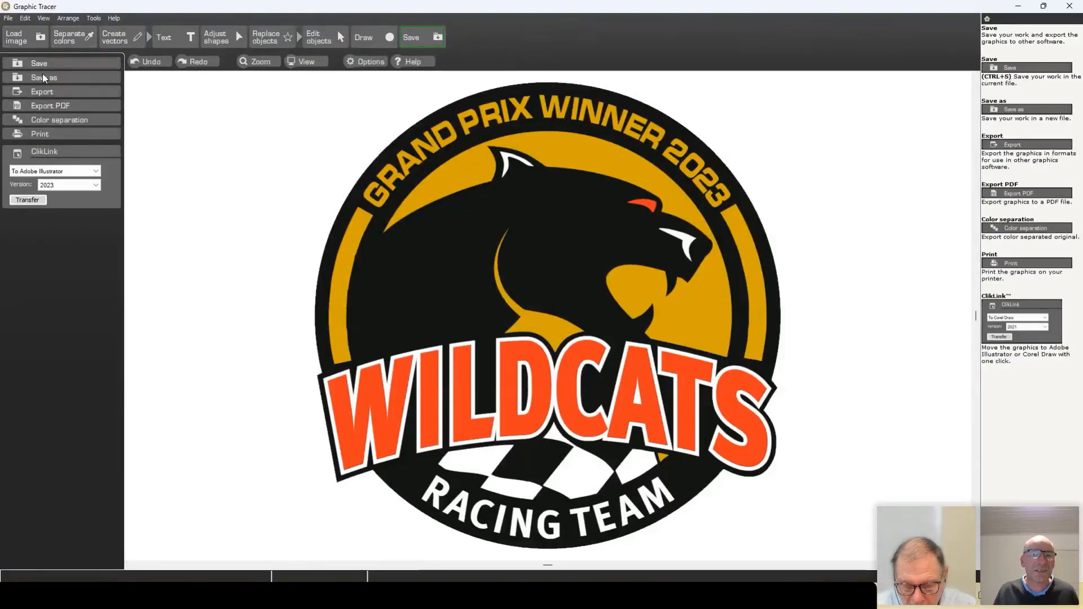
click(42, 91)
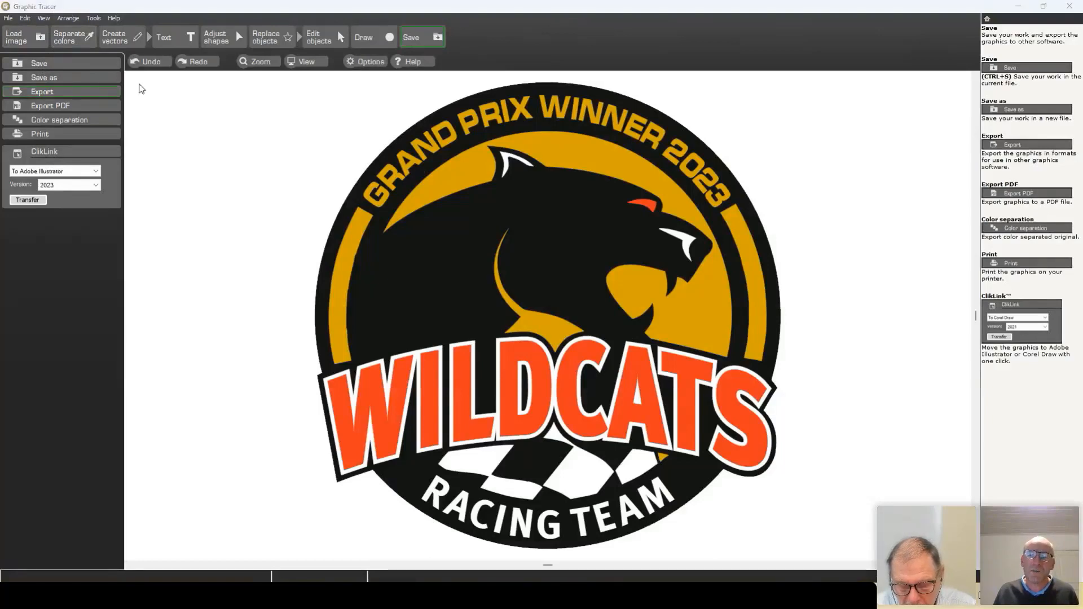
click(360, 276)
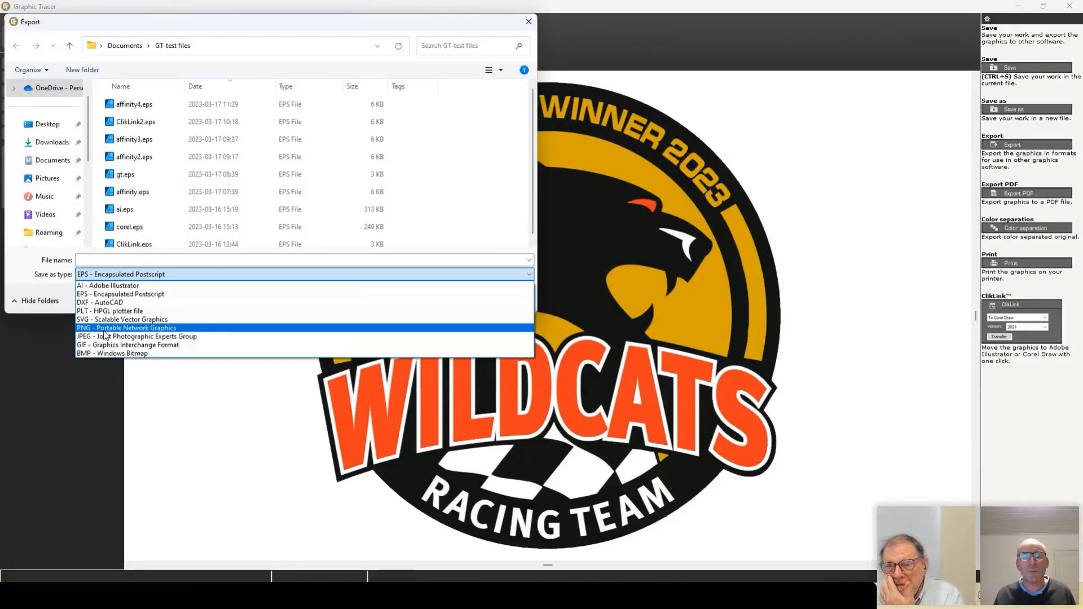
click(444, 196)
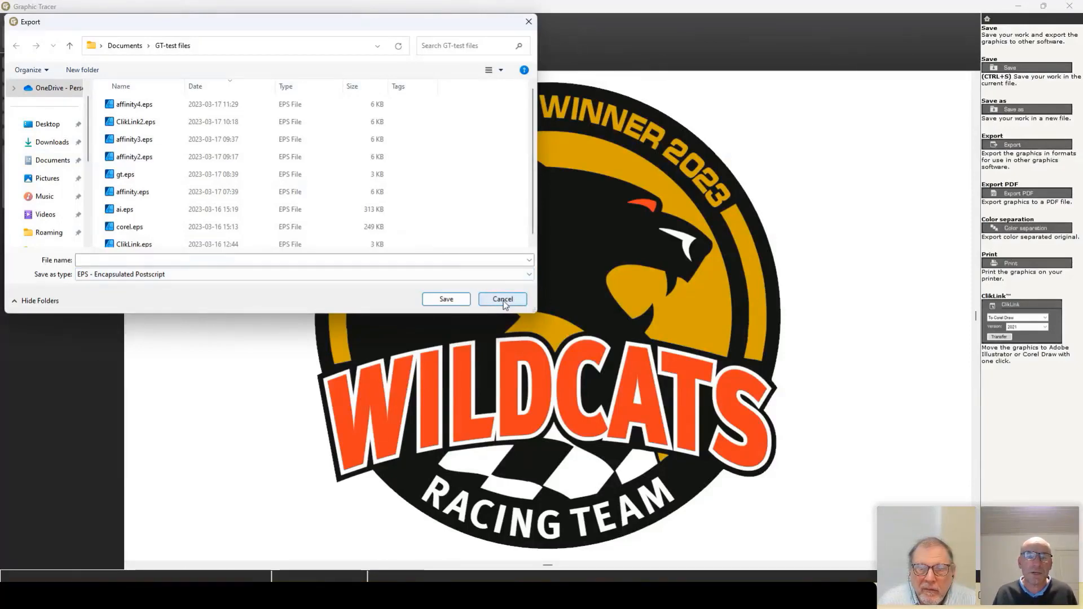
click(503, 300)
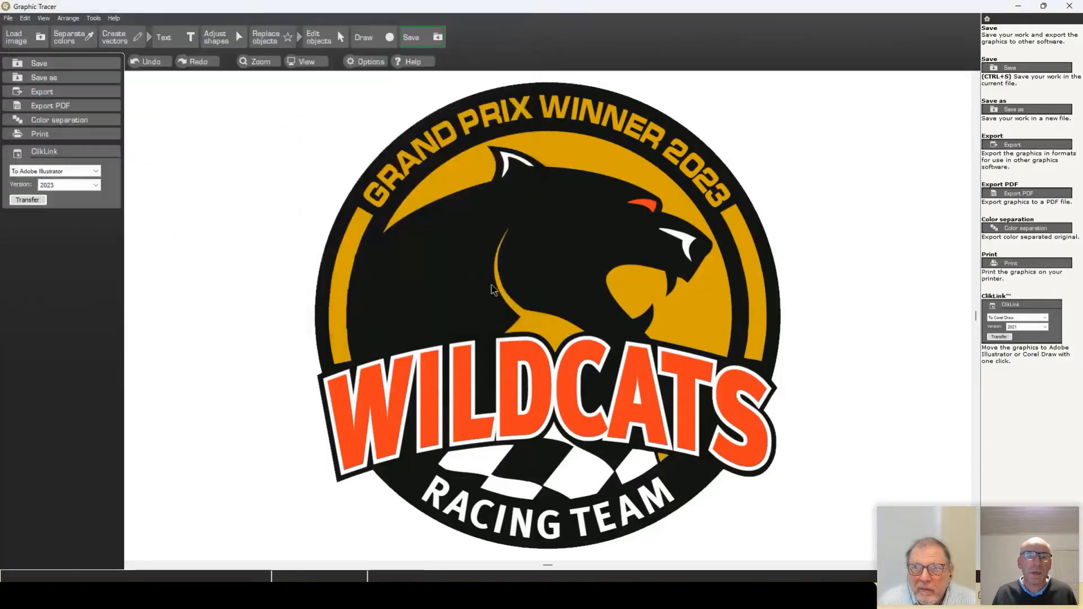
Separate the logo by color and view the orange-red, gold and white layers one at a time.
click(83, 120)
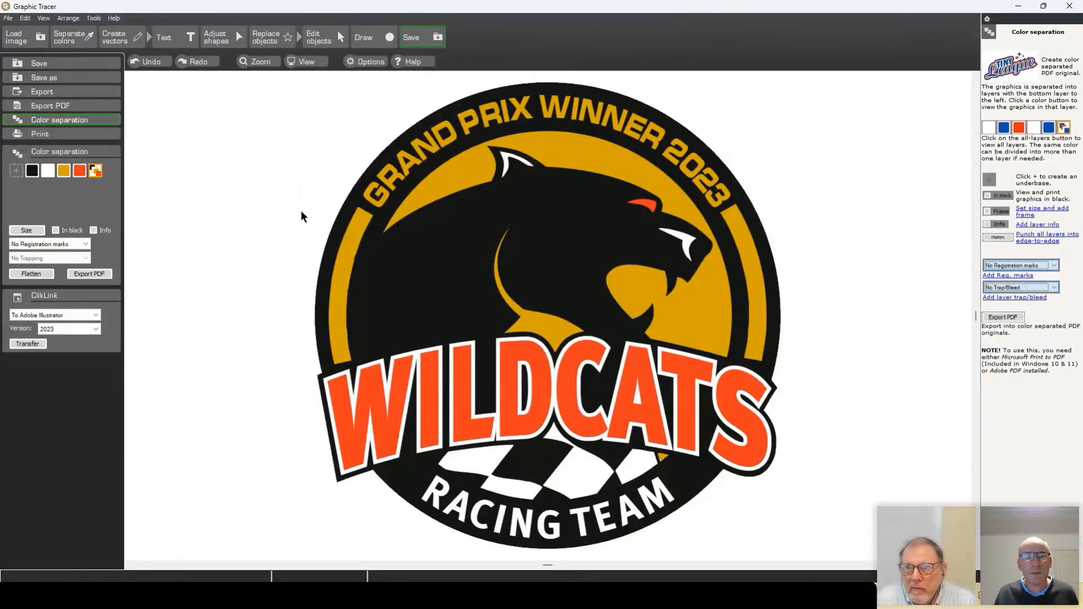
click(81, 172)
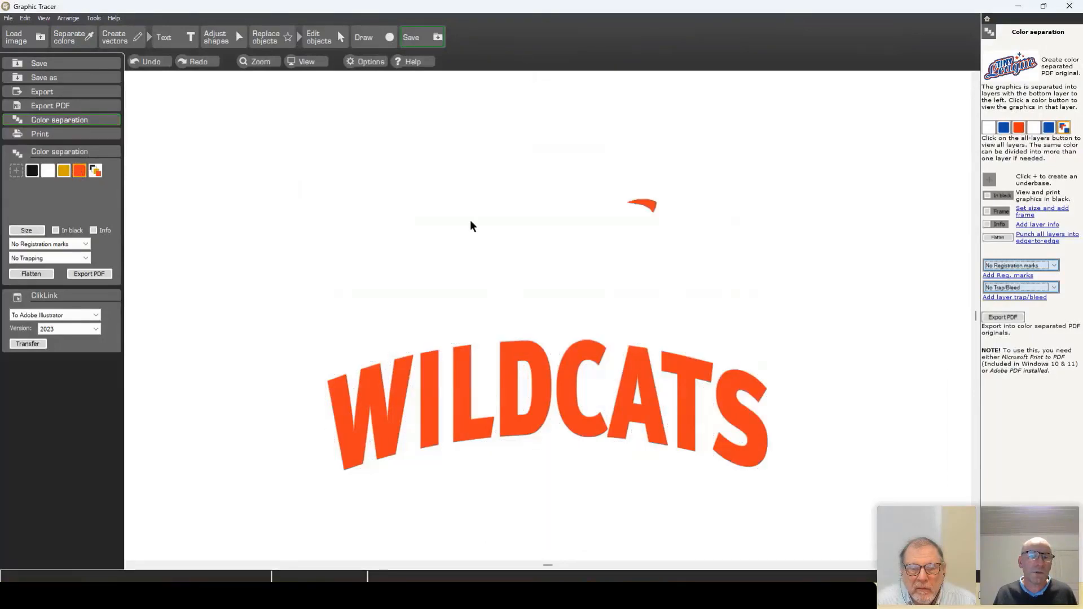
click(63, 171)
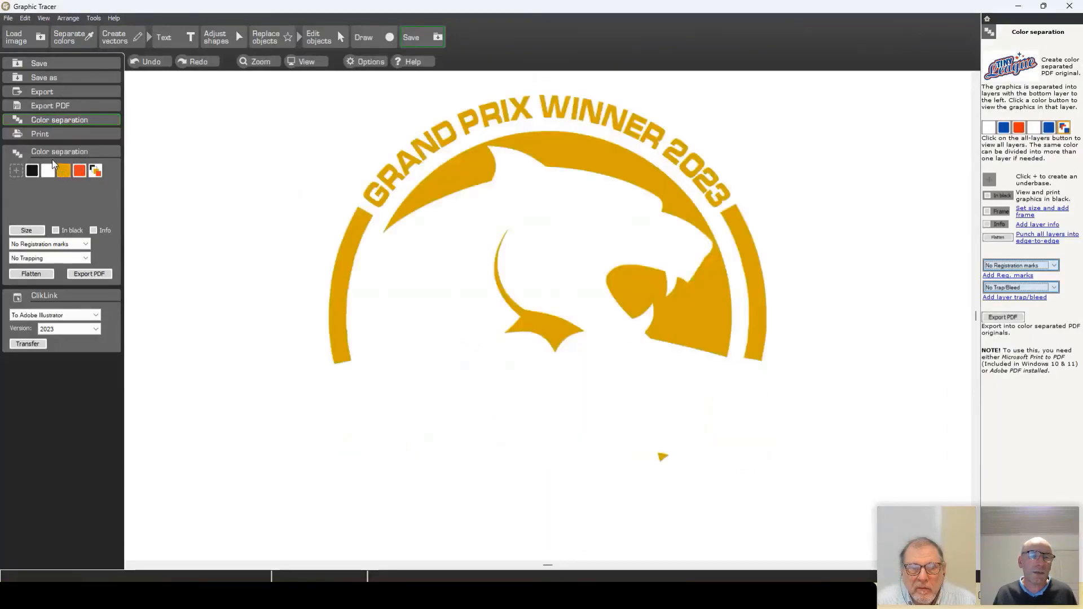
click(49, 172)
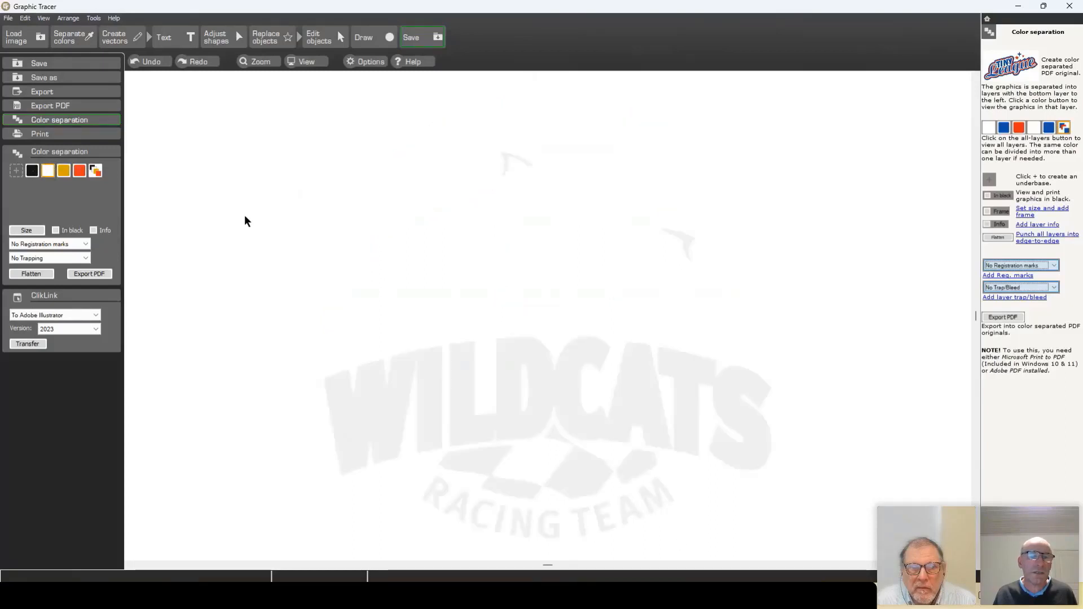
Show the separations in black and go through the black, white, gold and orange-red layers, ending with all layers together.
click(56, 231)
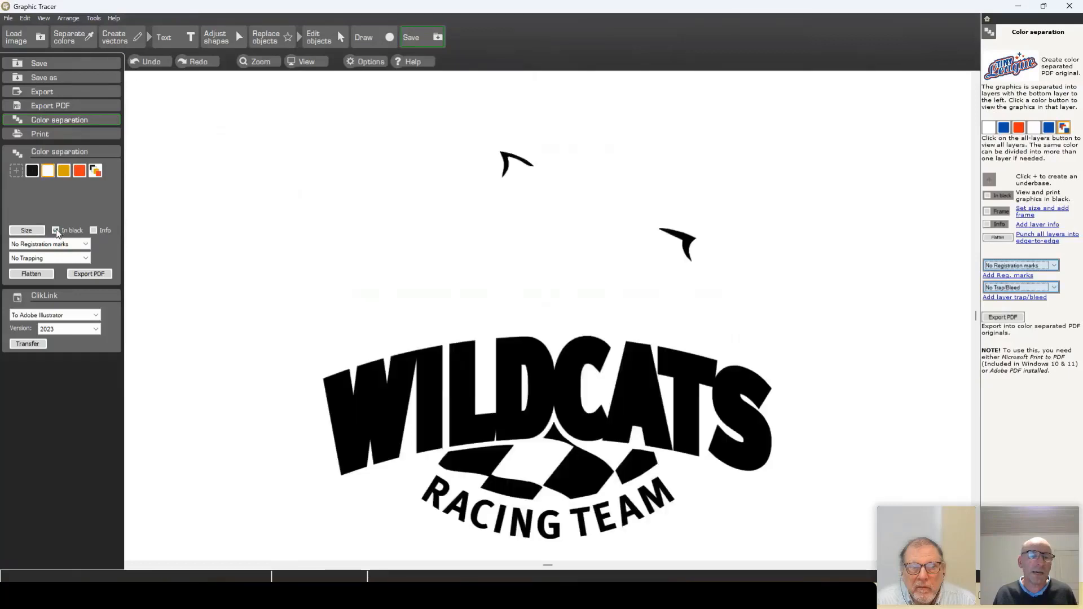
click(35, 173)
click(49, 172)
click(63, 172)
click(79, 171)
click(96, 171)
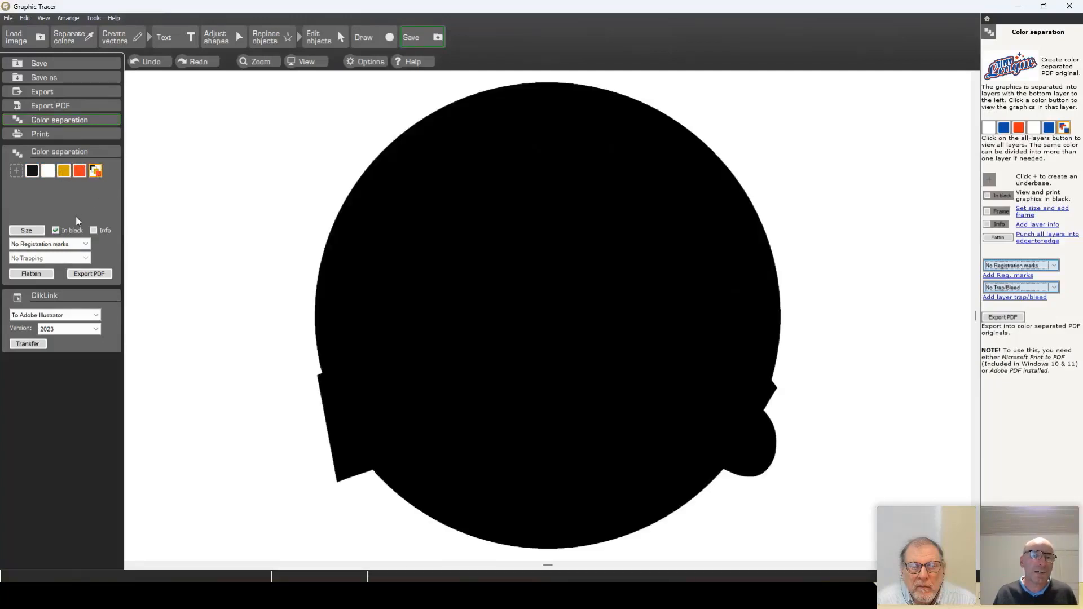
View the orange-red layer, create an underbase for the separation and choke the underbase layer by 1 pt.
click(79, 171)
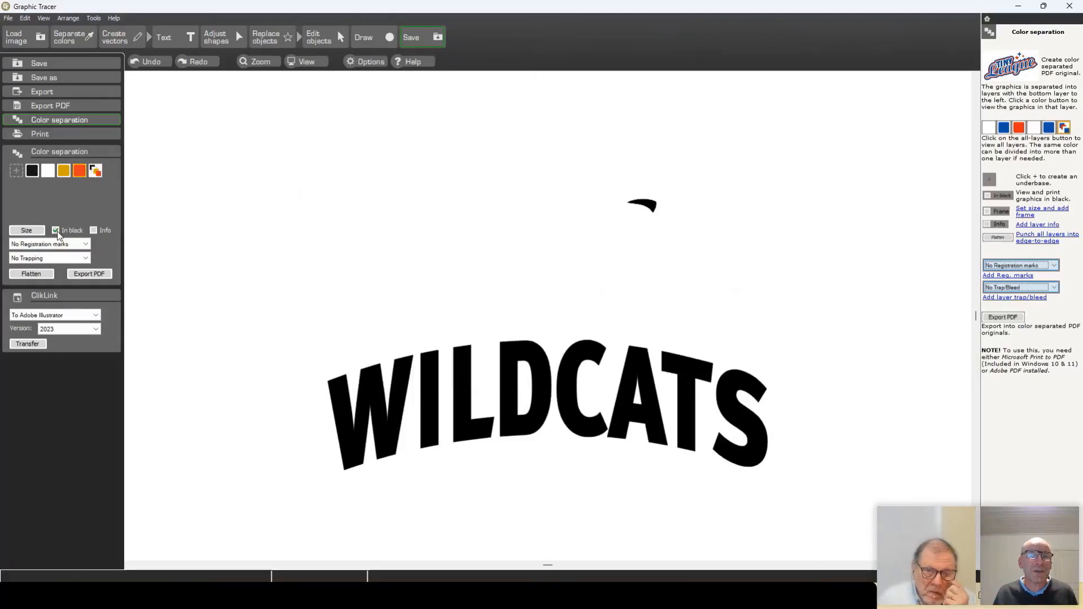
click(18, 173)
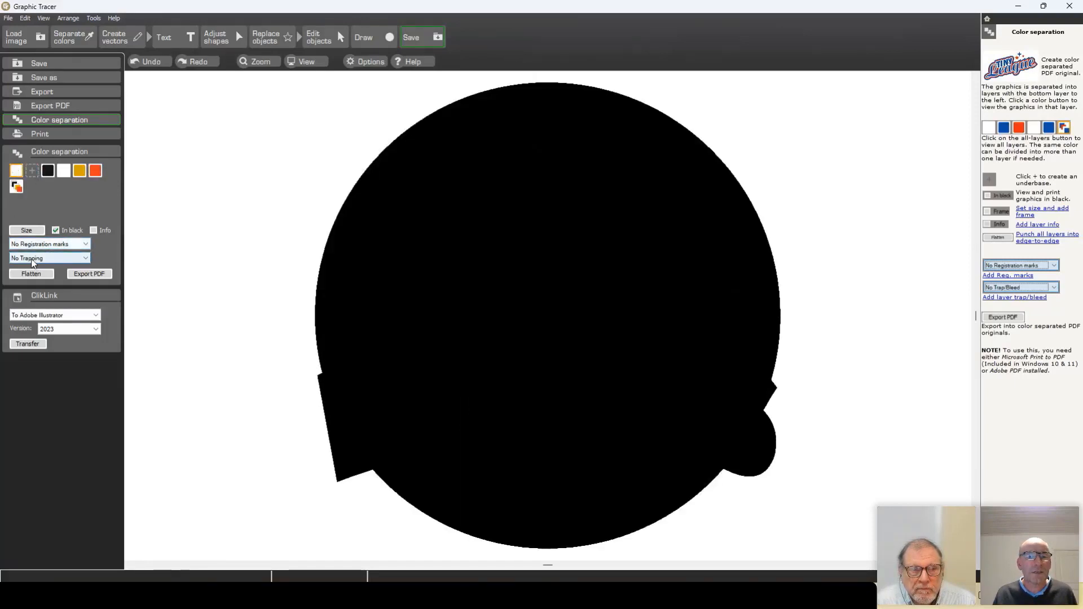
click(50, 258)
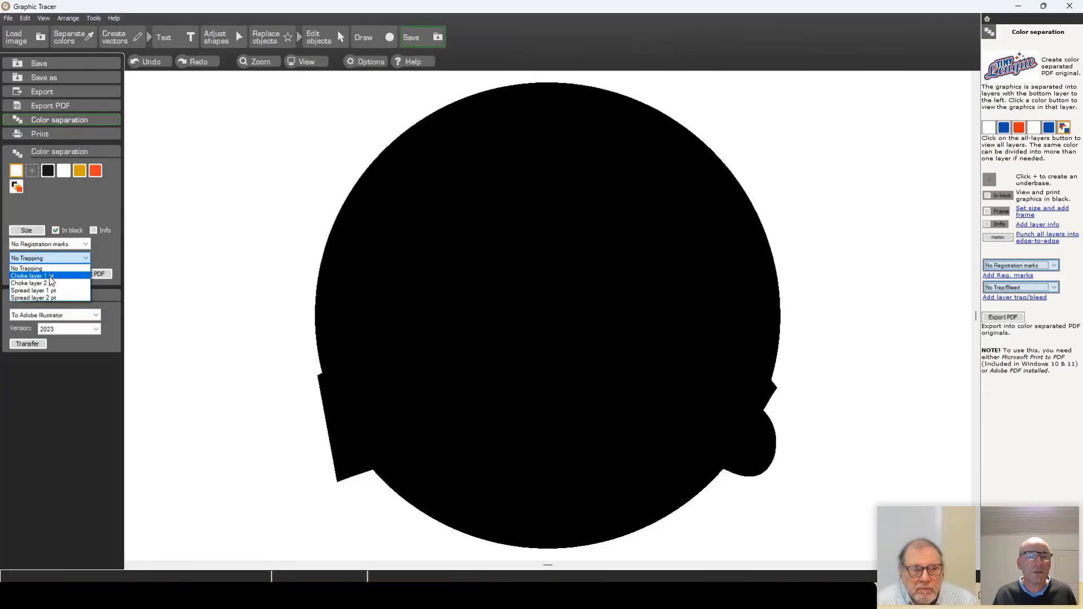
click(49, 277)
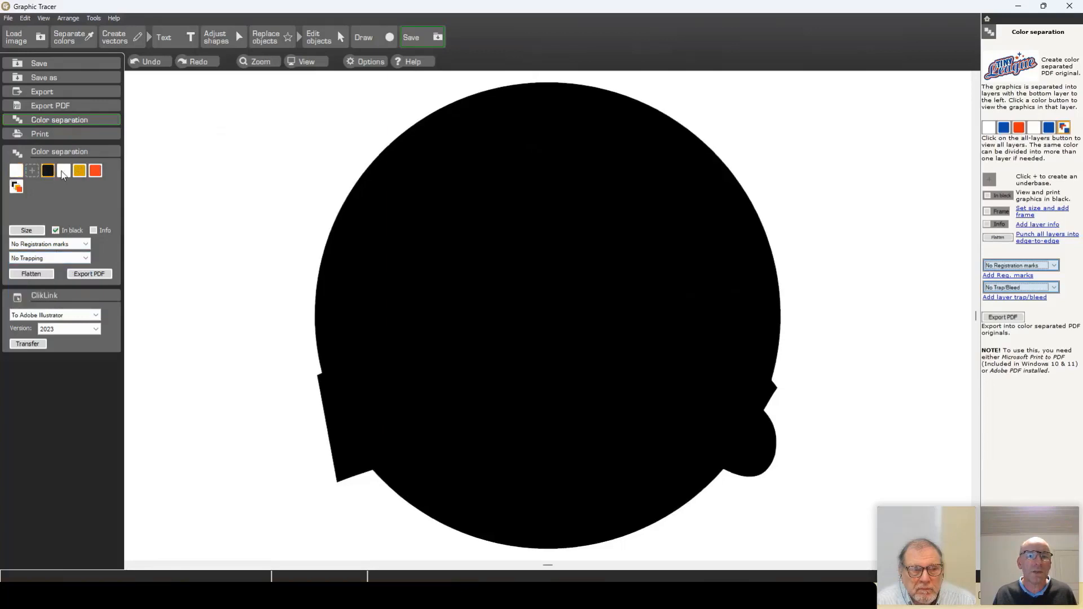
View the white, gold and orange-red separation layers one at a time.
click(64, 173)
click(80, 175)
click(95, 172)
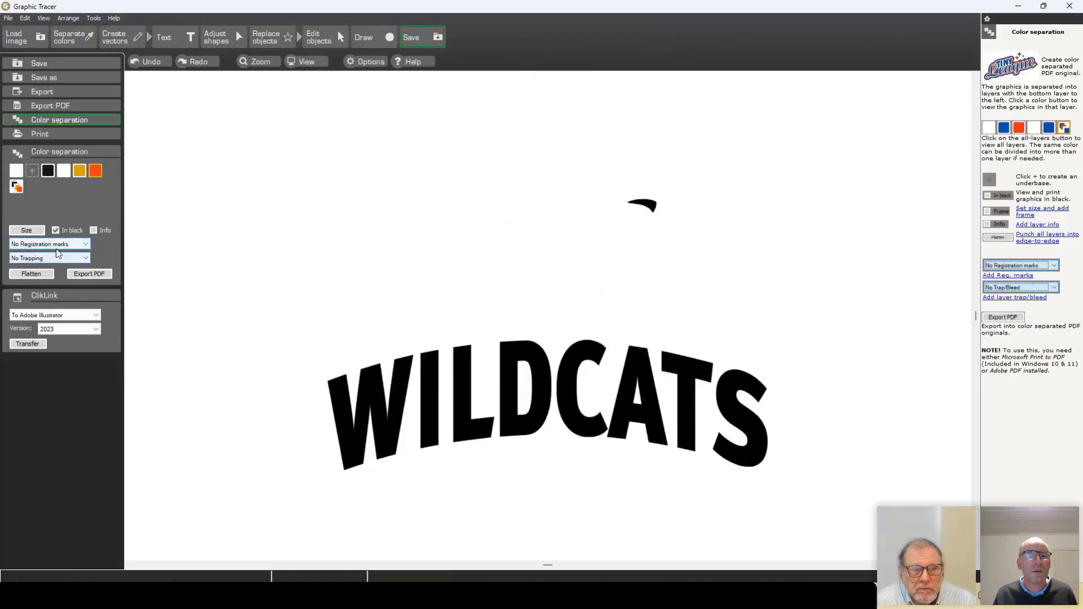
Add Centered Round registration marks and check them on the black, white, gold and orange-red layers.
click(62, 246)
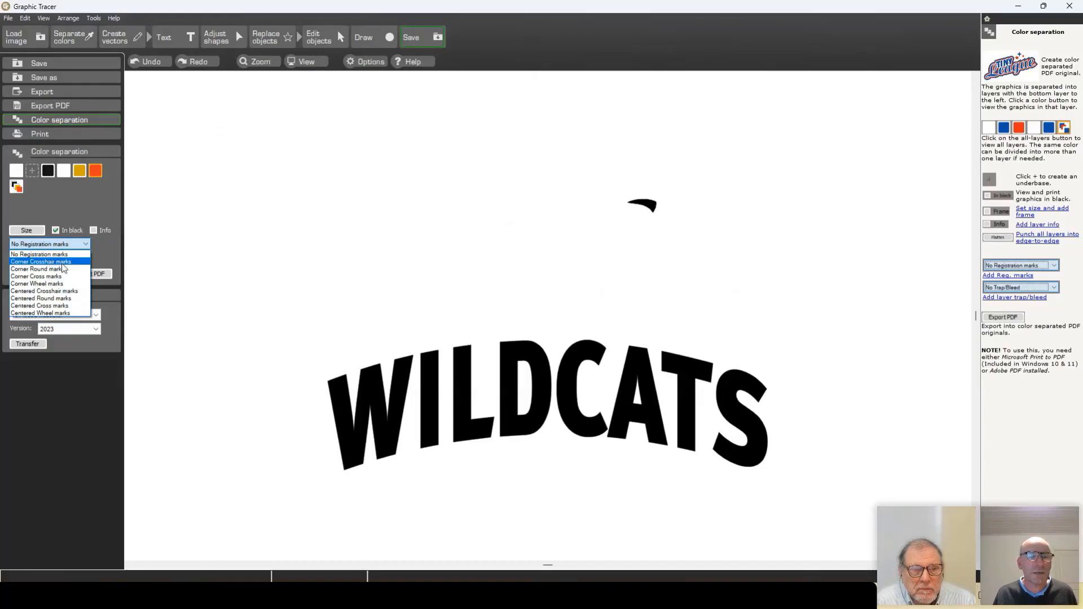
click(55, 296)
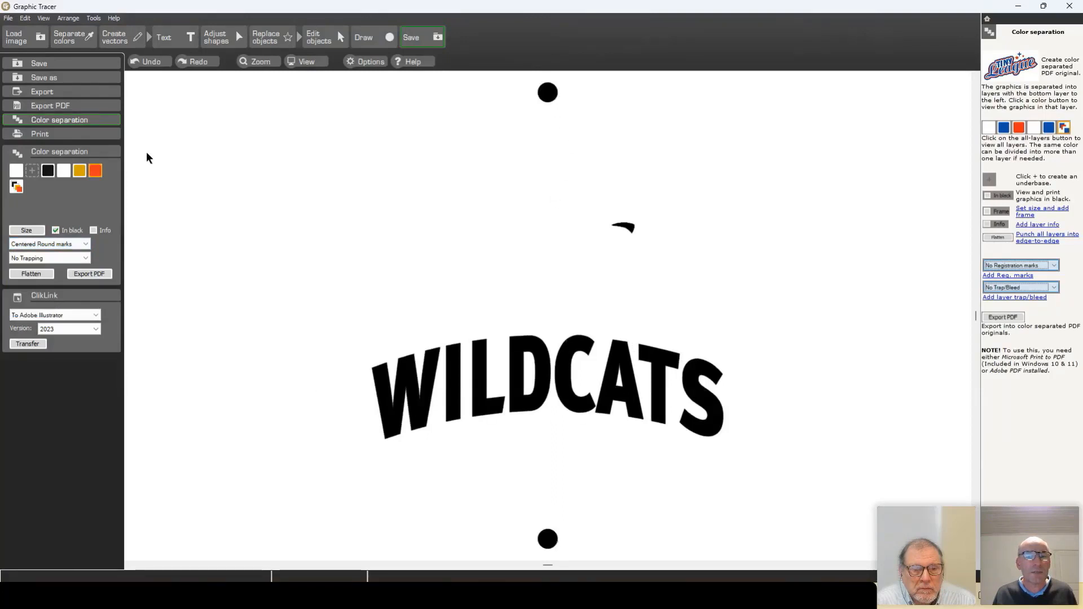
click(49, 172)
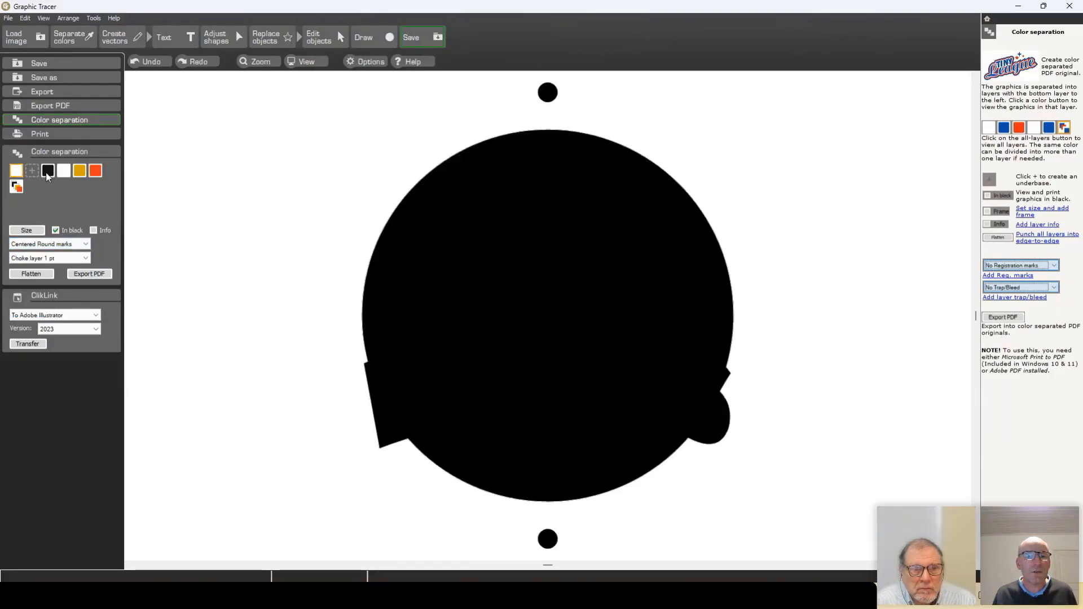
click(64, 170)
click(80, 170)
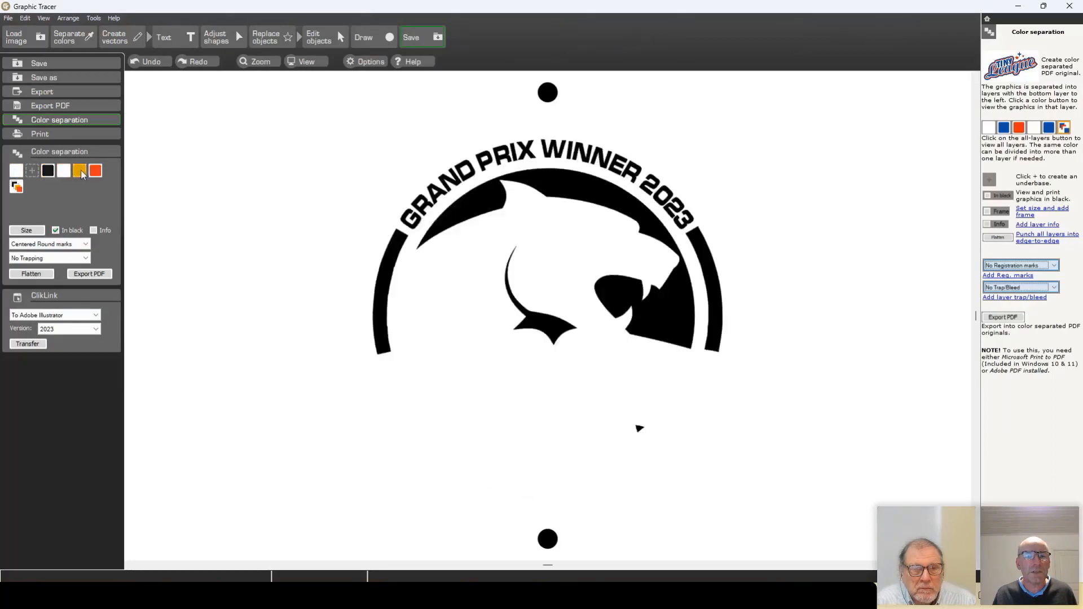
click(97, 171)
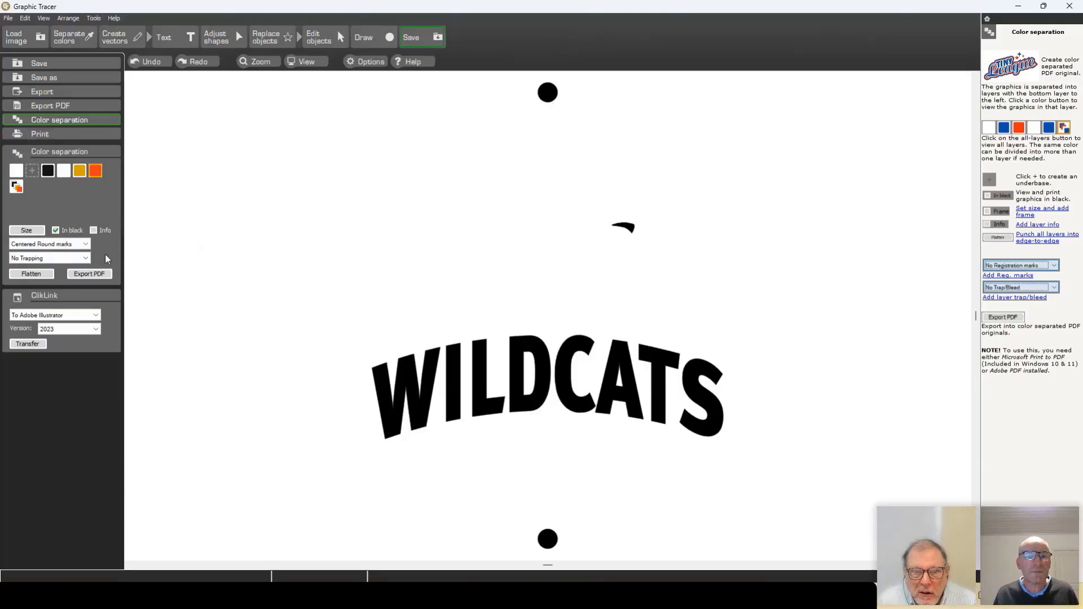
Show all layers together, select the upper round registration mark and turn off the black display of the separations.
click(17, 187)
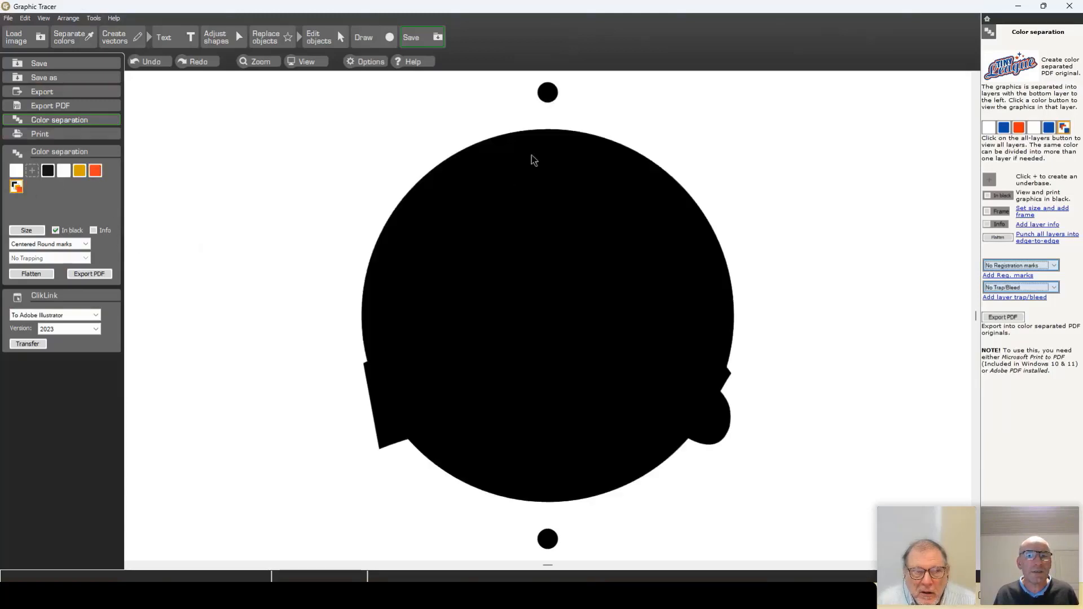
click(547, 97)
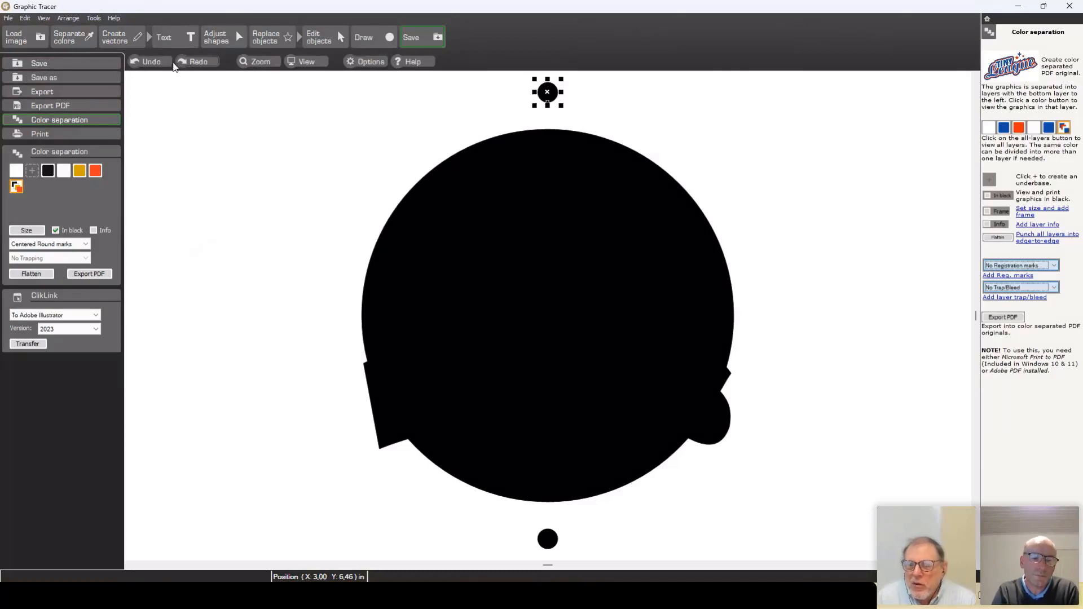
click(56, 230)
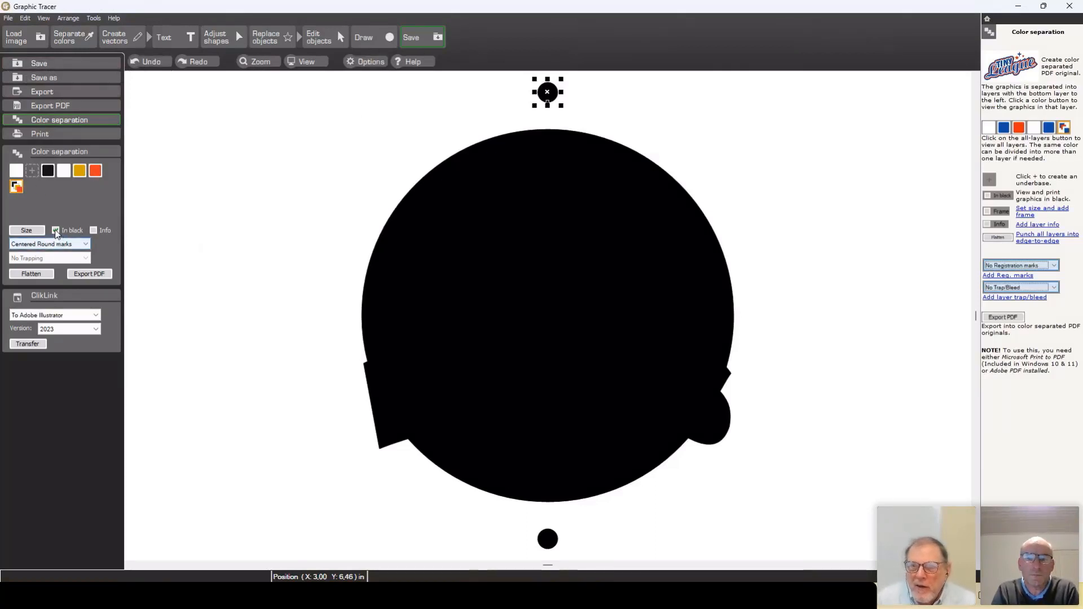